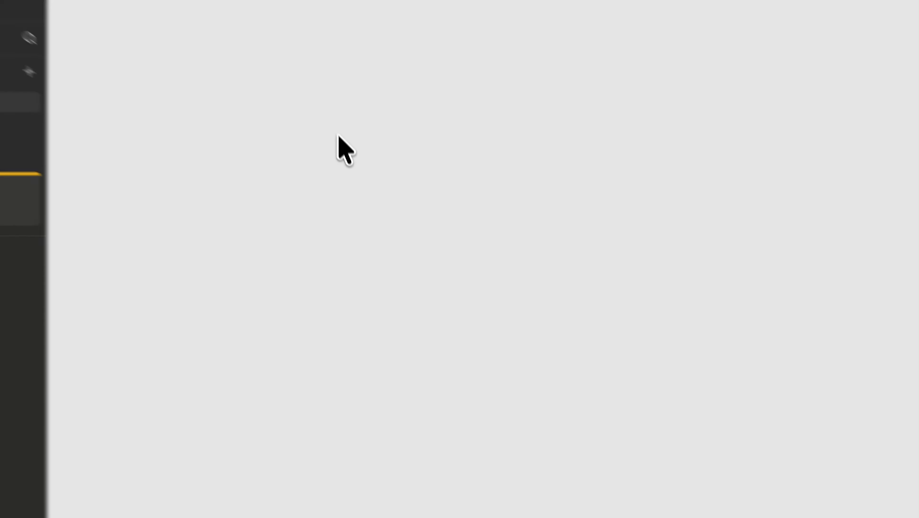
# Step: Draw a frame on the empty canvas and set both its width and height to 1080
pyautogui.moveTo(358, 200); pyautogui.dragTo(491, 375)
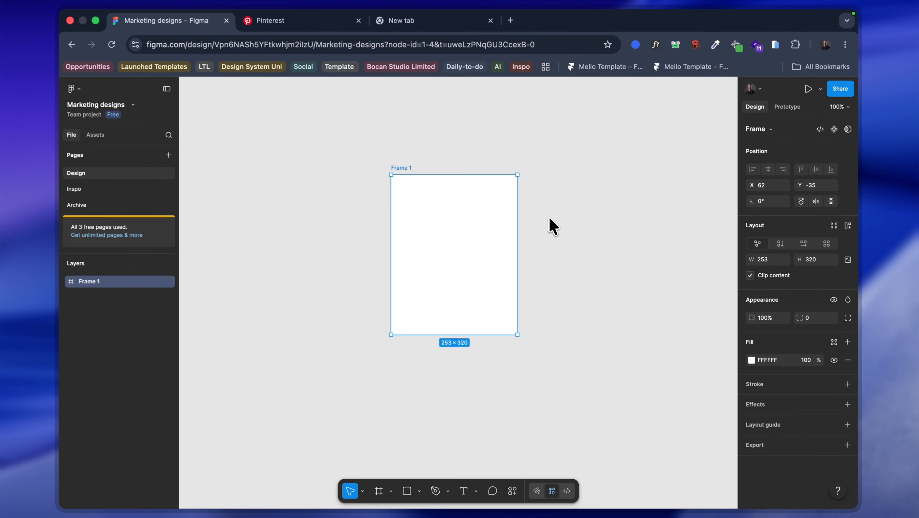
pyautogui.click(767, 260)
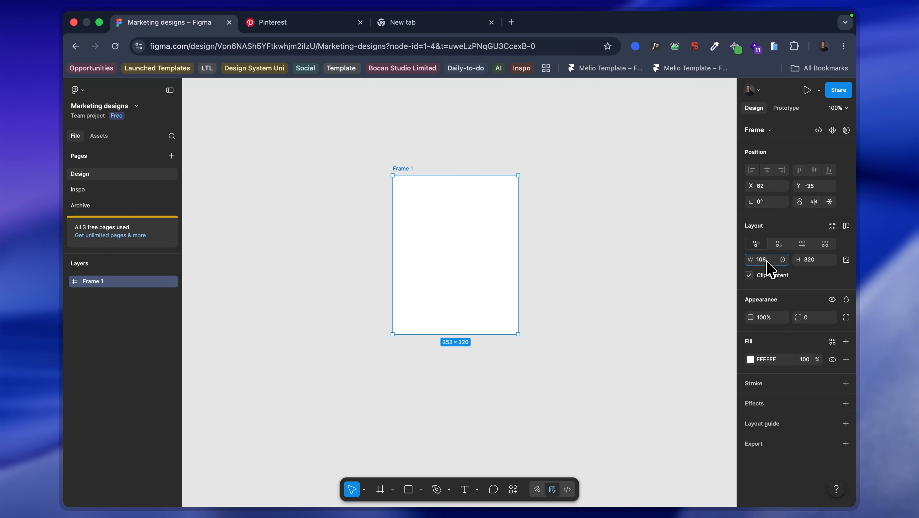
pyautogui.press('Return')
pyautogui.click(810, 263)
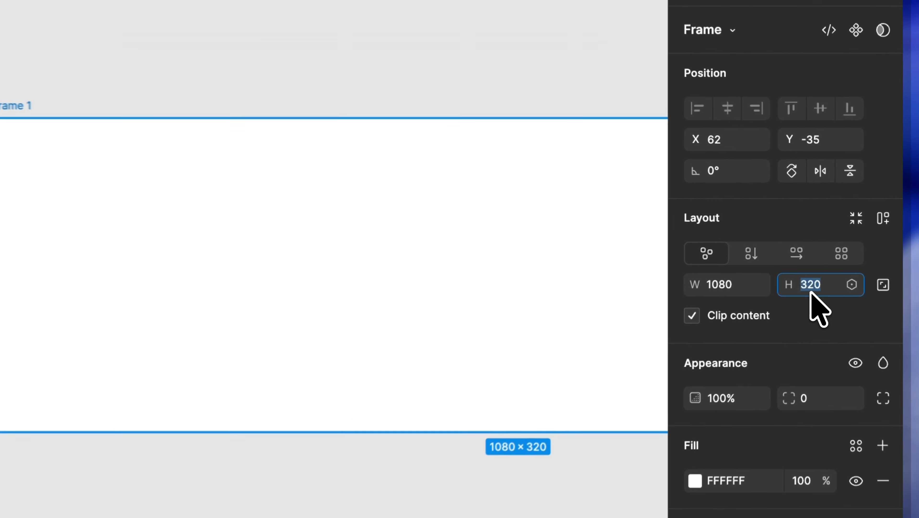
pyautogui.write('1080')
pyautogui.press('Return')
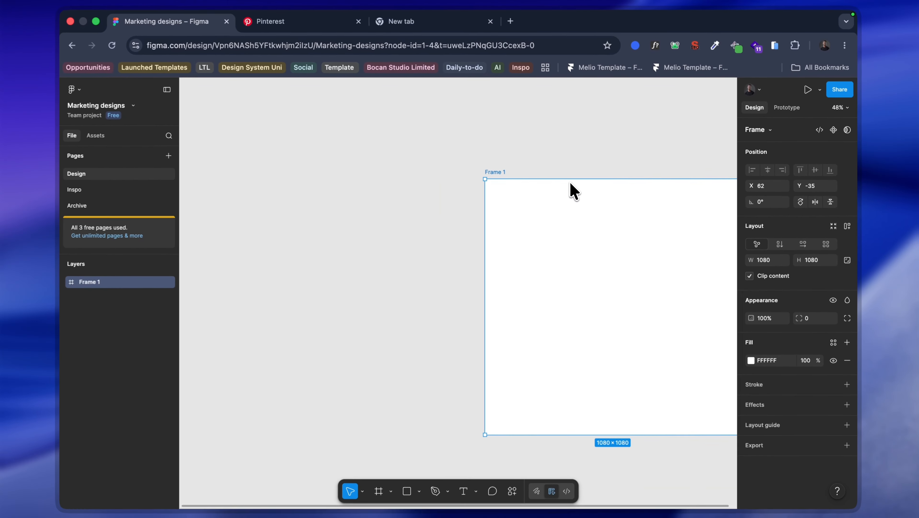
pyautogui.scroll(-5, 571, 184)
pyautogui.scroll(5, 603, 205)
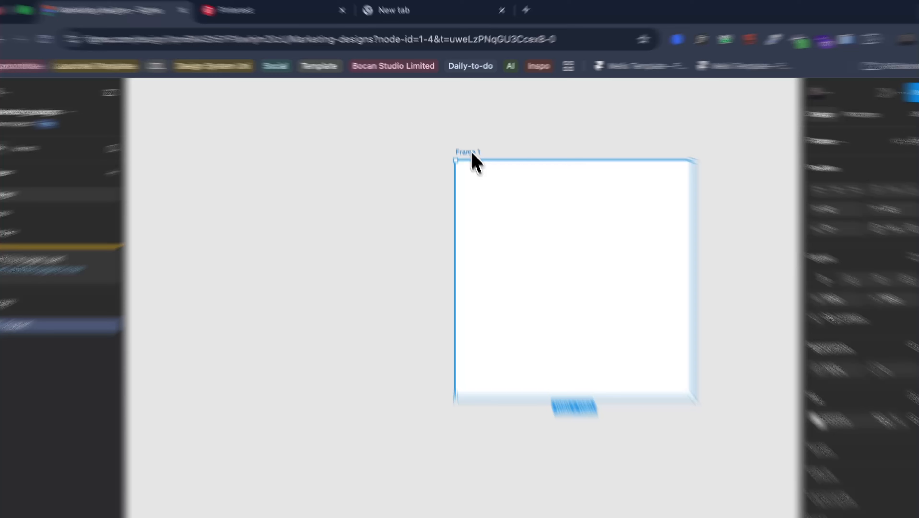
# Step: Rename the new frame to 1080 and move it further left on the canvas
pyautogui.doubleClick(466, 139)
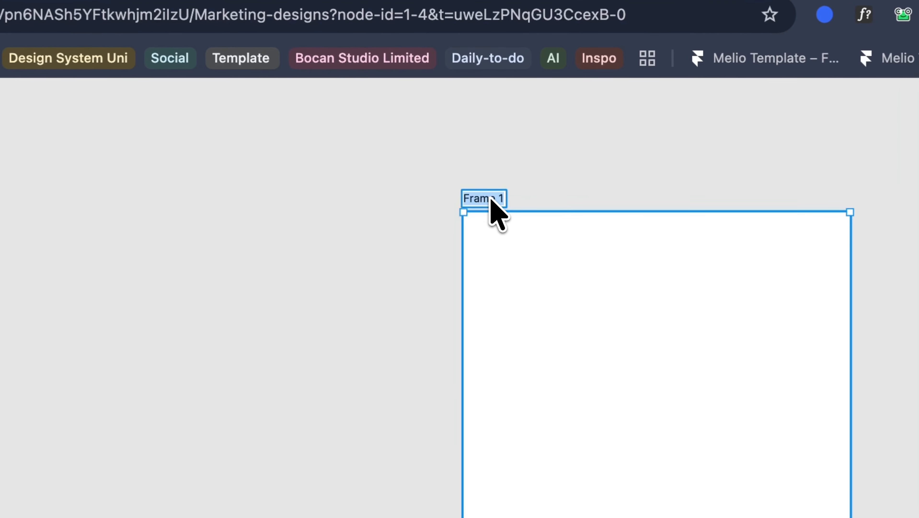
pyautogui.write('1080')
pyautogui.press('Return')
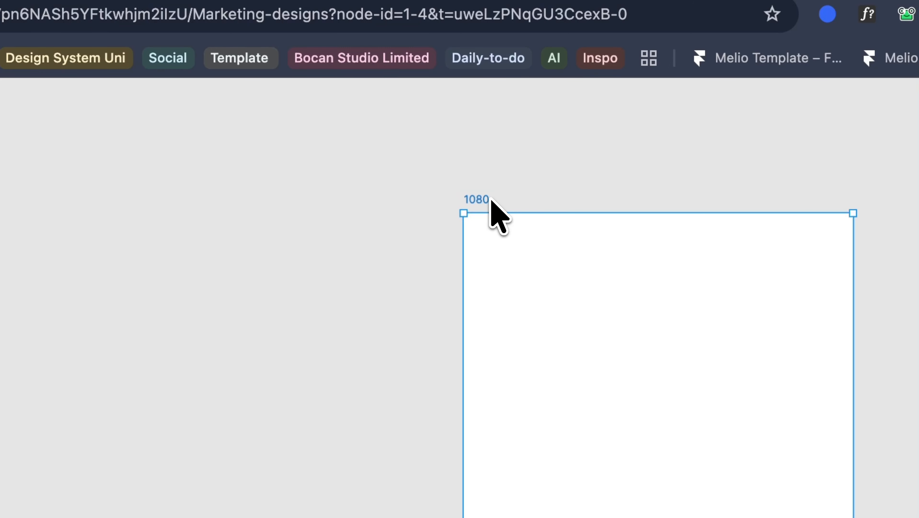
pyautogui.moveTo(569, 300); pyautogui.dragTo(273, 334)
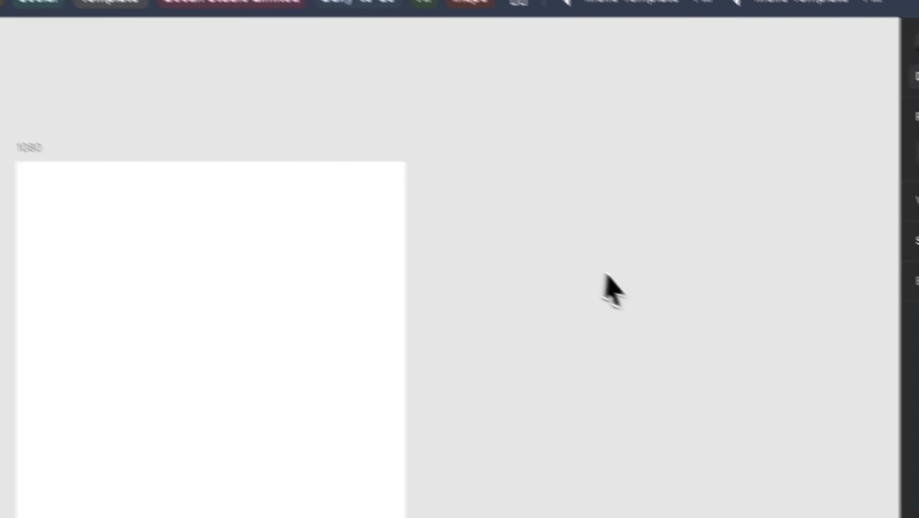
# Step: Change the 1080 frame's fill colour from white to a vivid blue, 390EF9
pyautogui.click(338, 214)
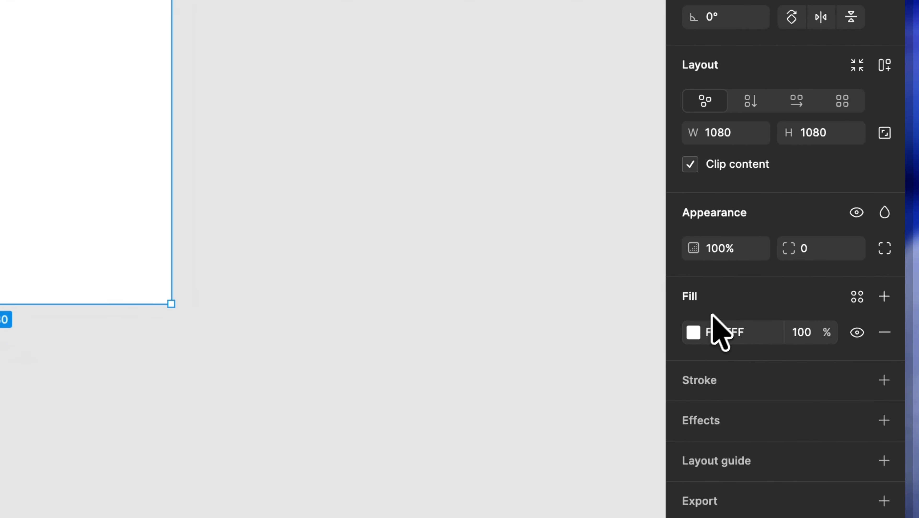
pyautogui.click(693, 330)
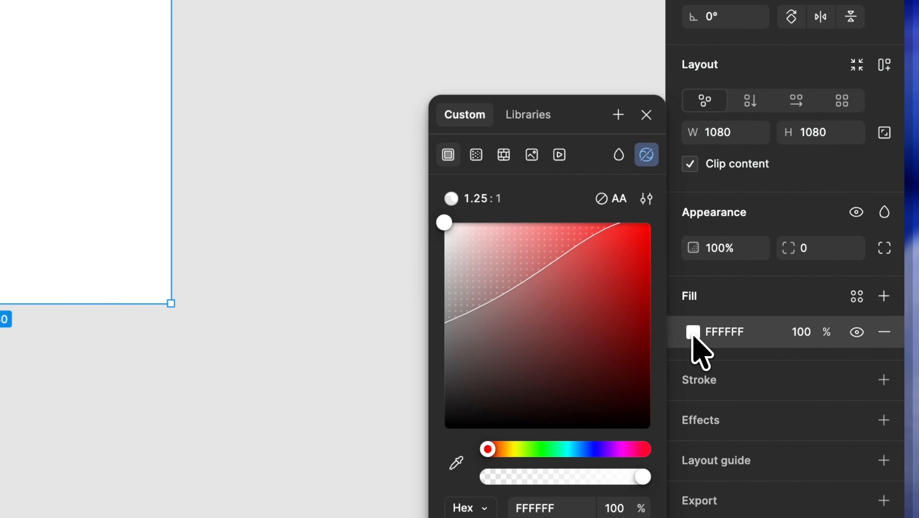
pyautogui.click(693, 331)
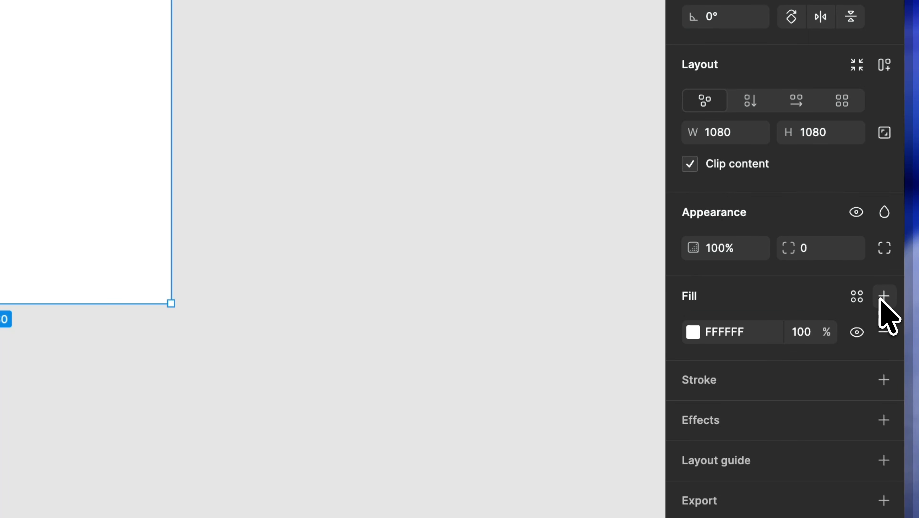
pyautogui.click(693, 332)
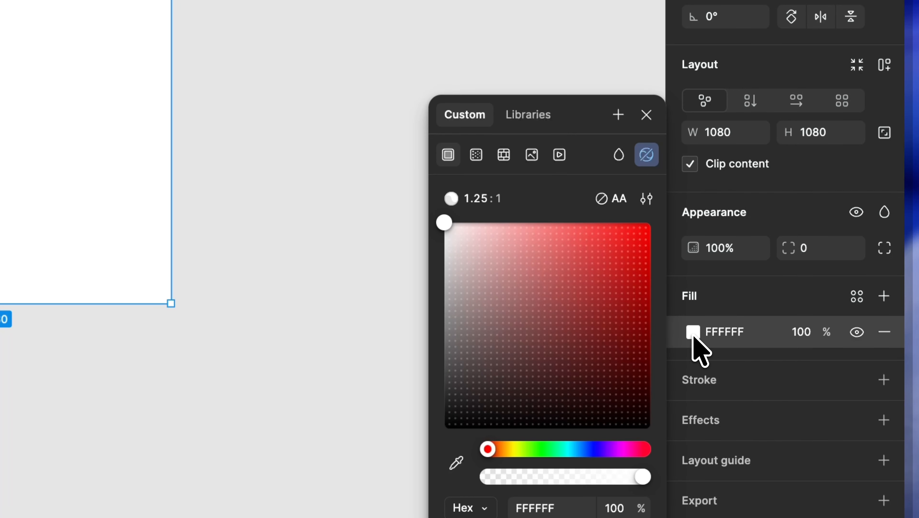
pyautogui.click(575, 449)
pyautogui.moveTo(583, 356); pyautogui.dragTo(609, 323)
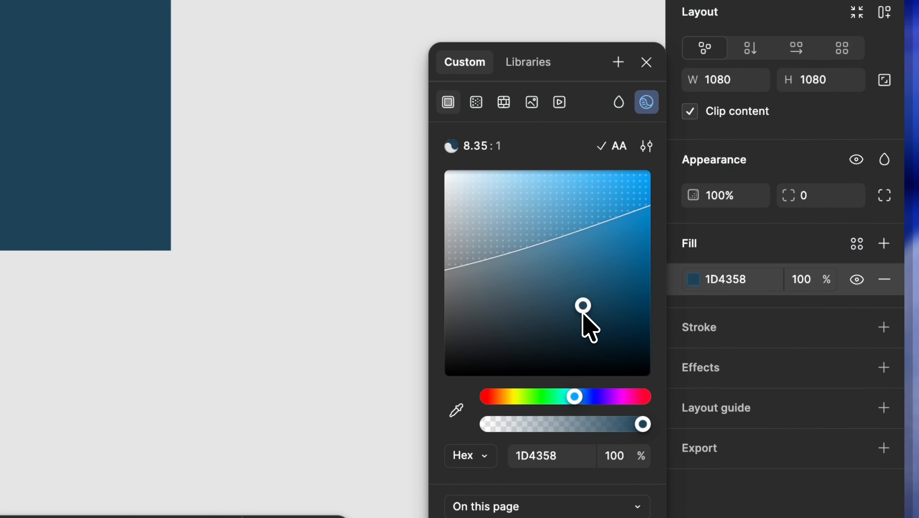
pyautogui.moveTo(642, 268); pyautogui.dragTo(633, 248)
pyautogui.moveTo(574, 396); pyautogui.dragTo(596, 398)
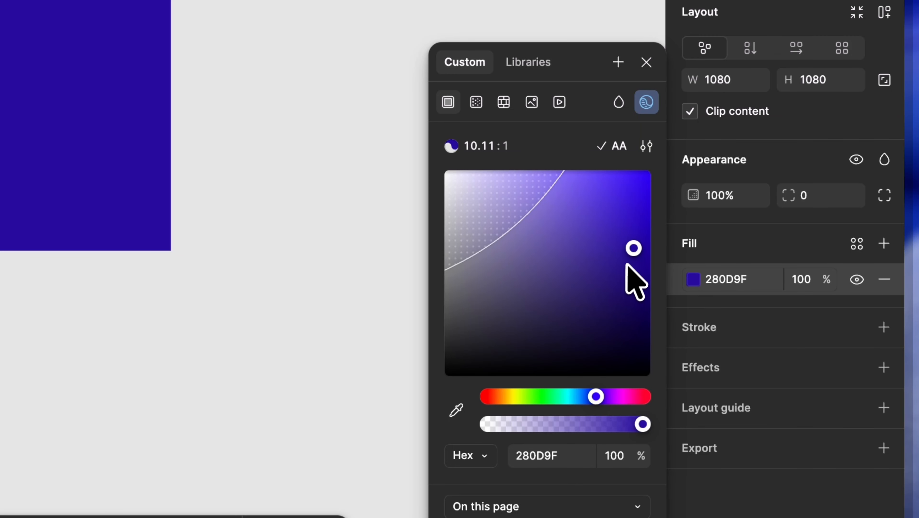
pyautogui.moveTo(634, 253); pyautogui.dragTo(640, 183)
pyautogui.click(404, 181)
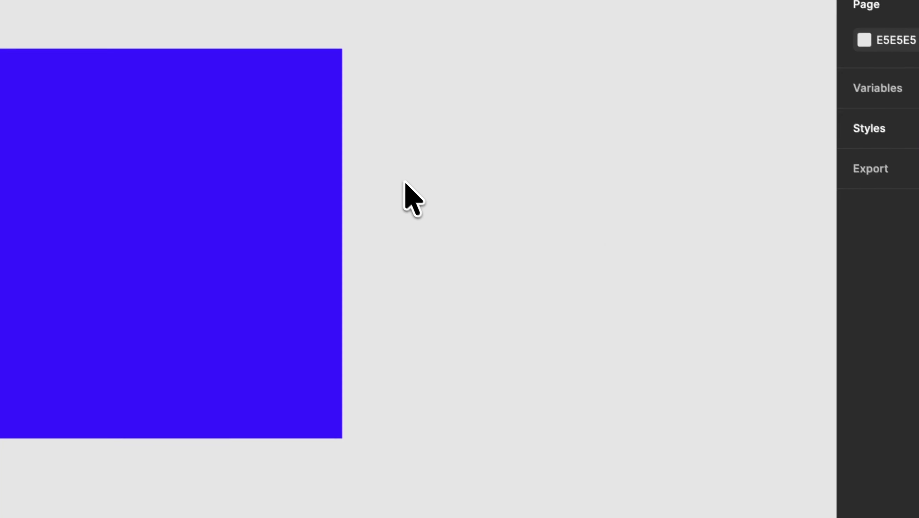
# Step: Duplicate the blue 1080 frame and place the copy beside it on the right
pyautogui.click(292, 240)
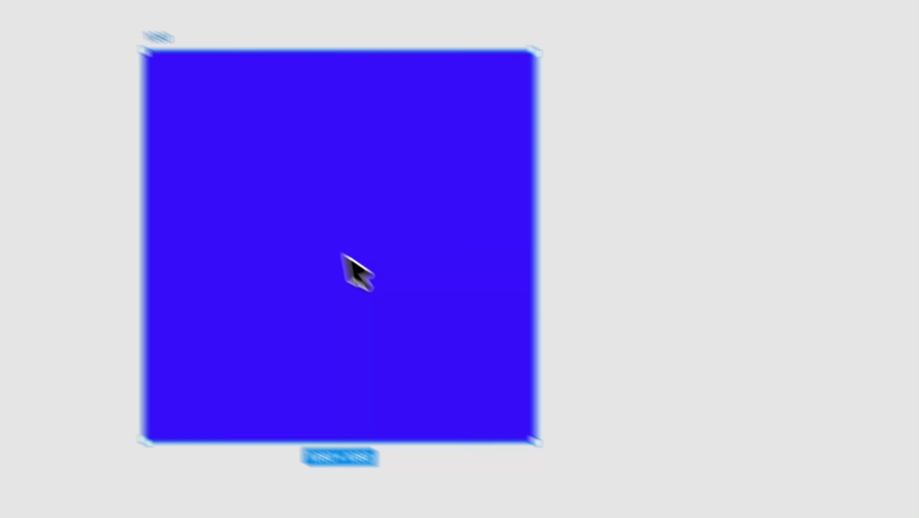
pyautogui.moveTo(88, 218); pyautogui.dragTo(60, 202)
pyautogui.moveTo(321, 239); pyautogui.dragTo(684, 246)
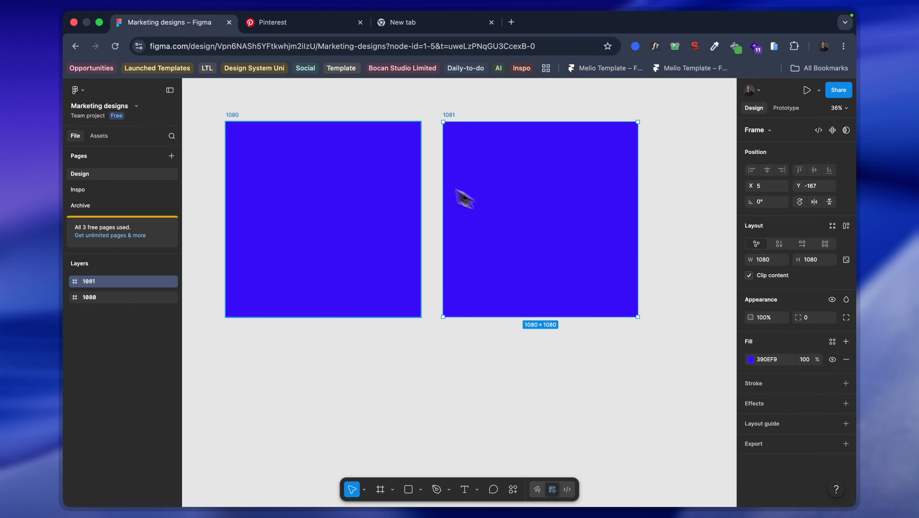
# Step: Set the duplicated frame's width and height to 1024 and deselect it
pyautogui.click(770, 261)
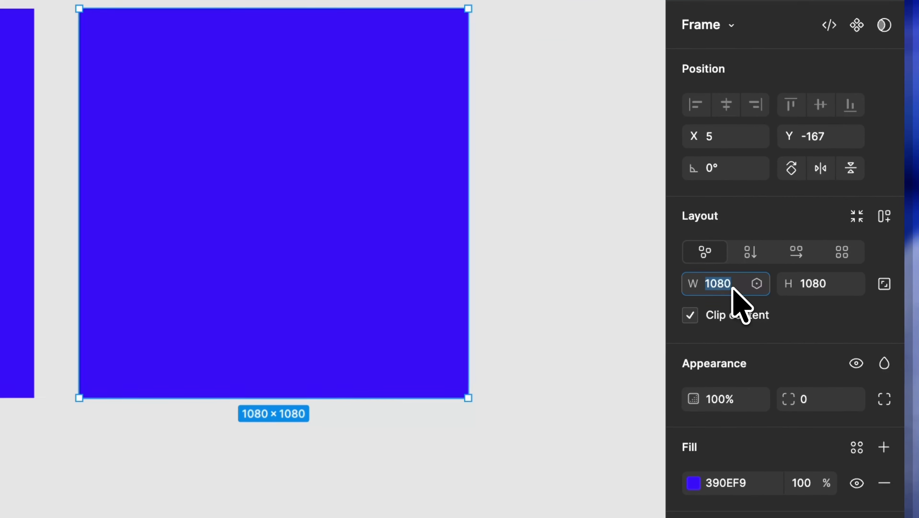
pyautogui.write('102')
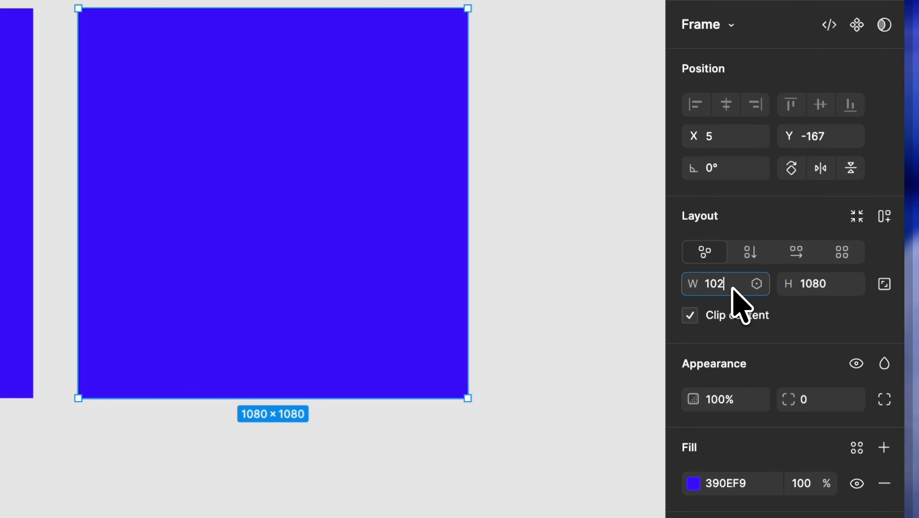
pyautogui.write('4')
pyautogui.press('Return')
pyautogui.click(811, 282)
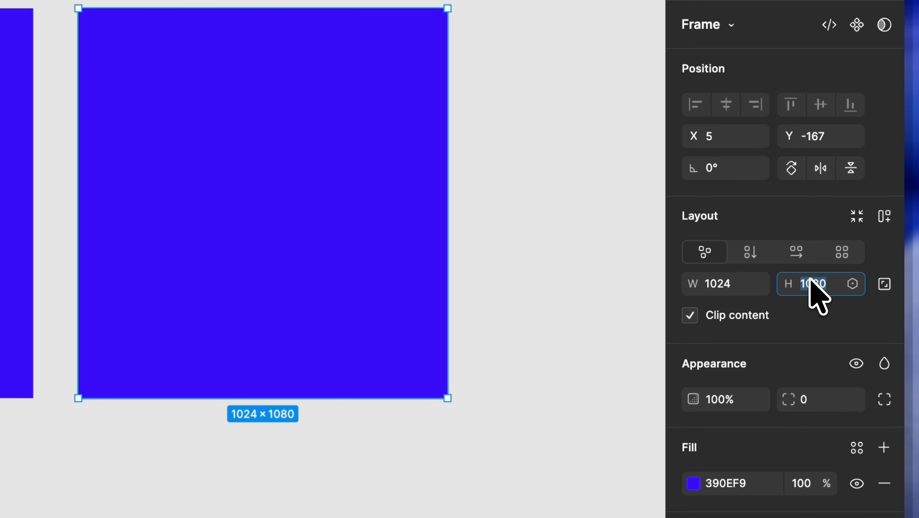
pyautogui.write('1024')
pyautogui.press('Return')
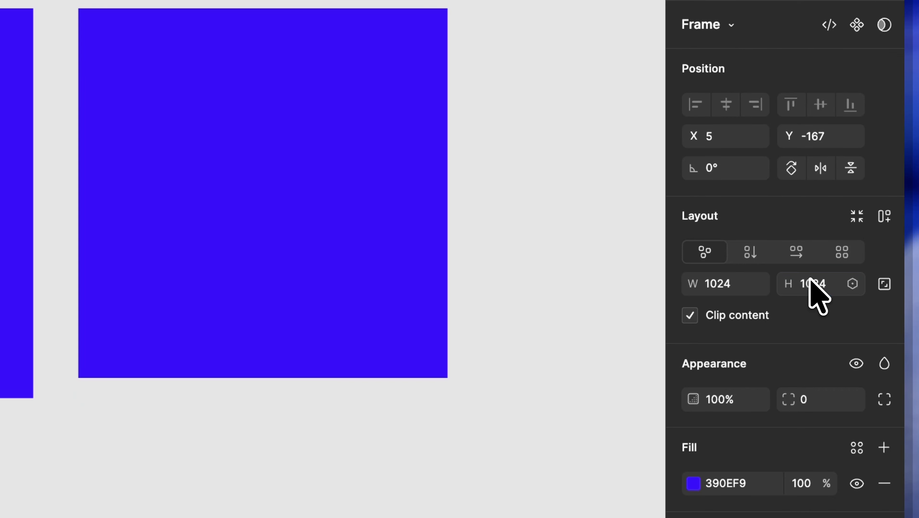
pyautogui.press('Escape')
pyautogui.moveTo(535, 109); pyautogui.dragTo(536, 114)
pyautogui.click(507, 409)
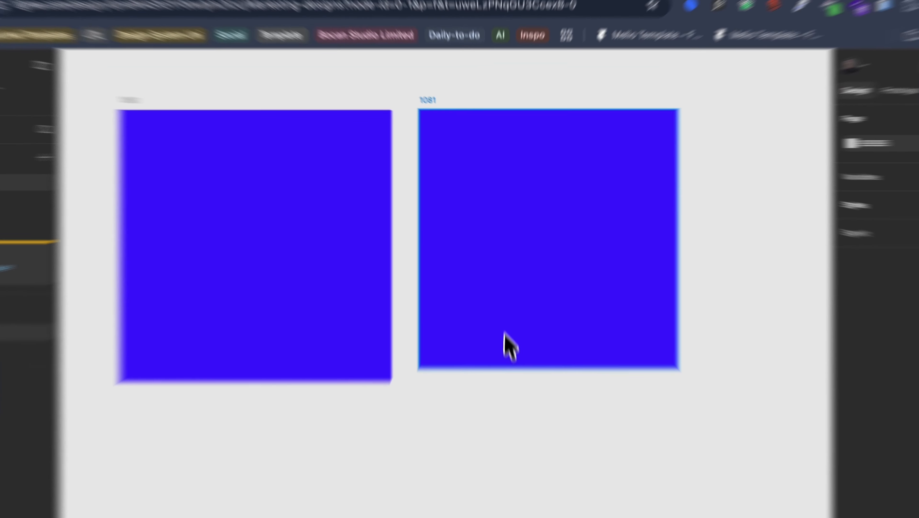
pyautogui.click(503, 283)
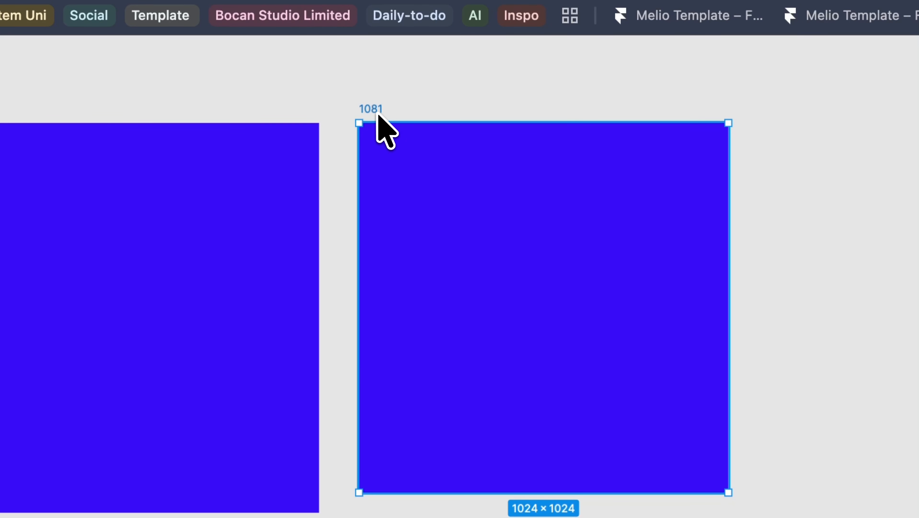
pyautogui.press('1')
pyautogui.press('super+minus')
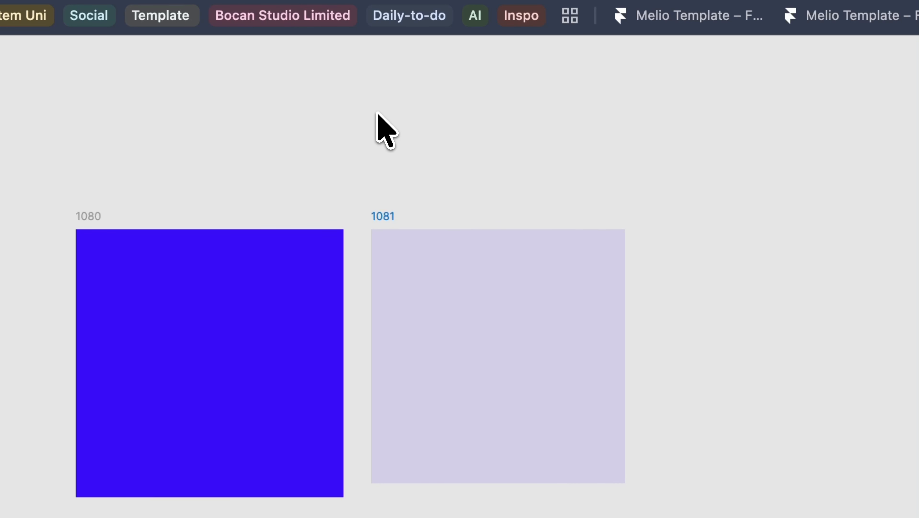
pyautogui.press('super+z')
# Step: Rename the duplicated 1024 × 1024 frame to 1024
pyautogui.scroll(5, 400, 234)
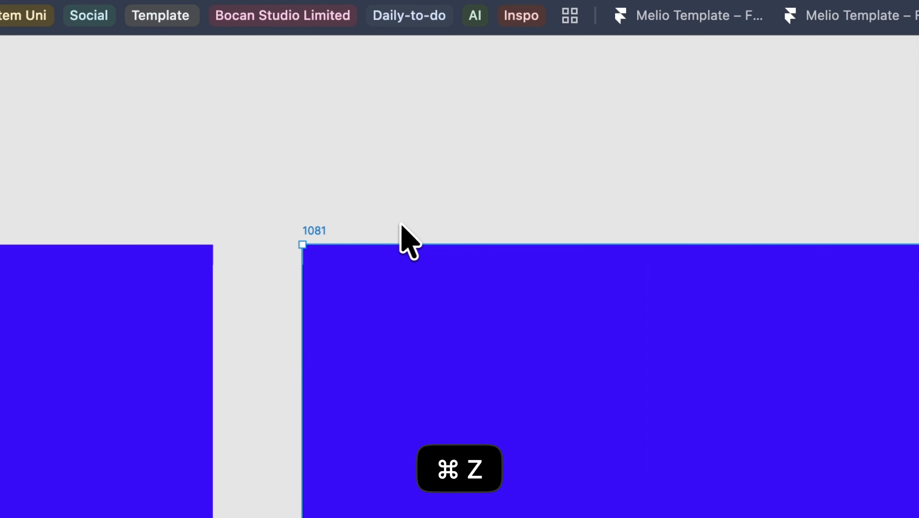
pyautogui.doubleClick(312, 231)
pyautogui.write('10')
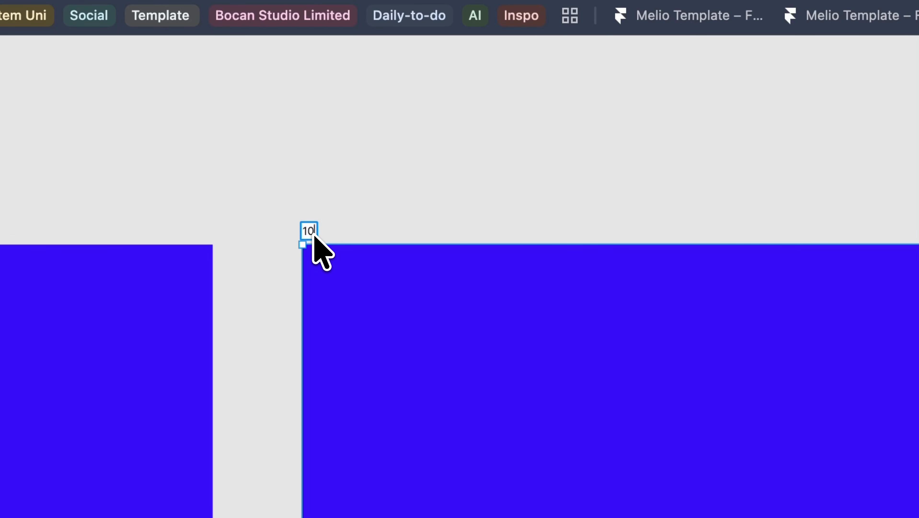
pyautogui.write('24')
pyautogui.press('Return')
pyautogui.scroll(-5, 388, 421)
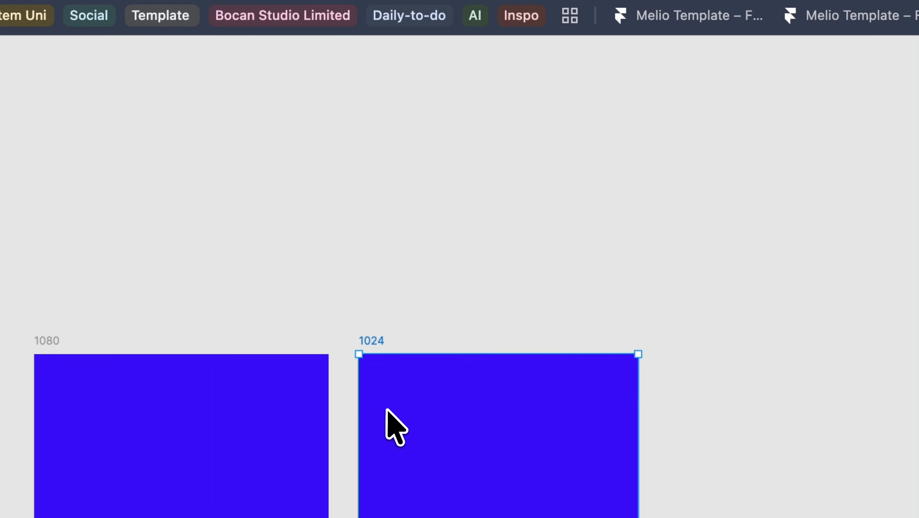
# Step: Minimise the interface to free up canvas space and deselect the 1024 frame
pyautogui.hotkey('shift', '\\')
pyautogui.click(701, 386)
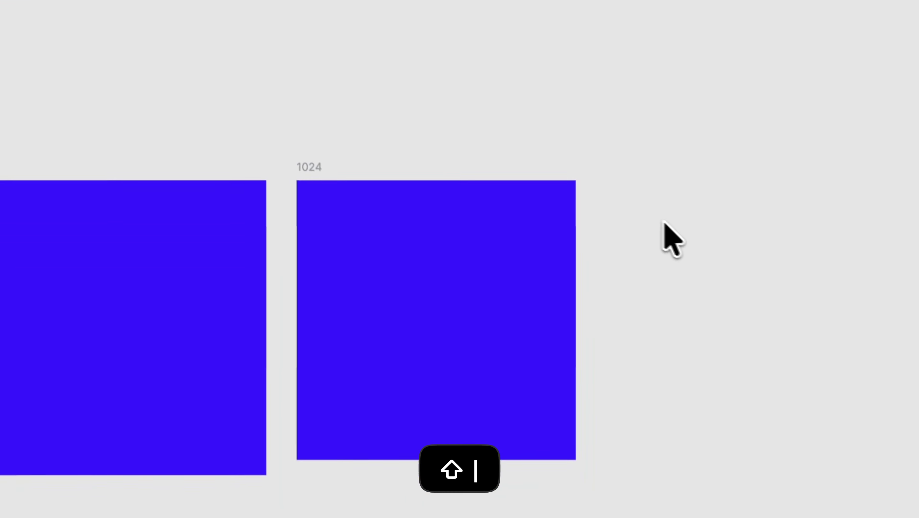
pyautogui.scroll(4, 481, 468)
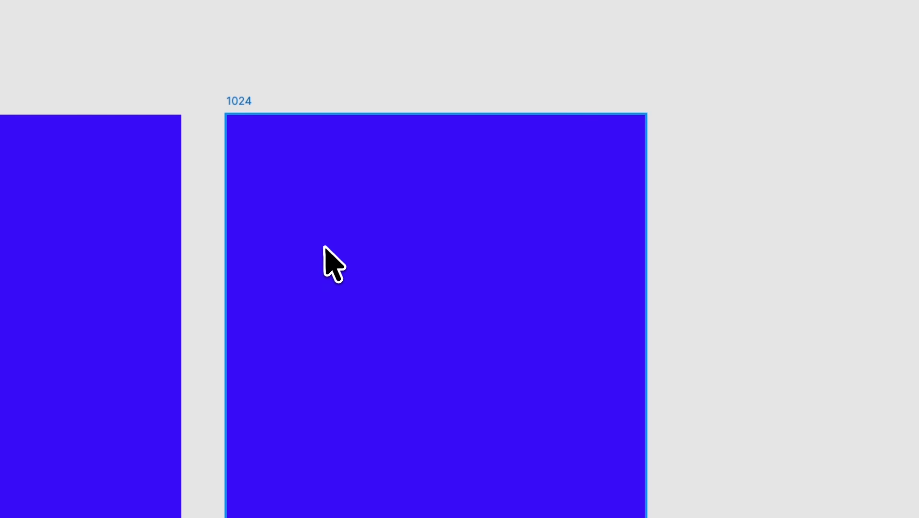
pyautogui.scroll(-2, 324, 247)
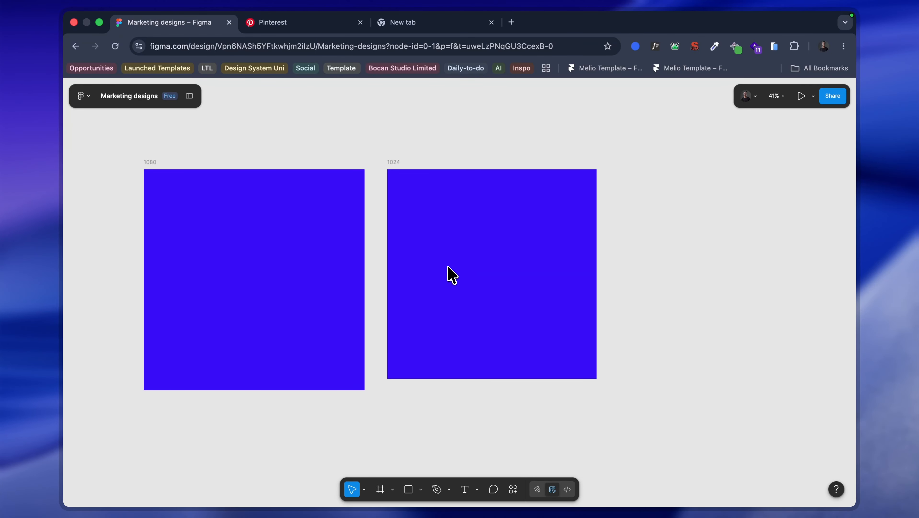
# Step: Duplicate the 1024 frame to its right and change the original 1024 frame's fill to a muted red
pyautogui.click(447, 266)
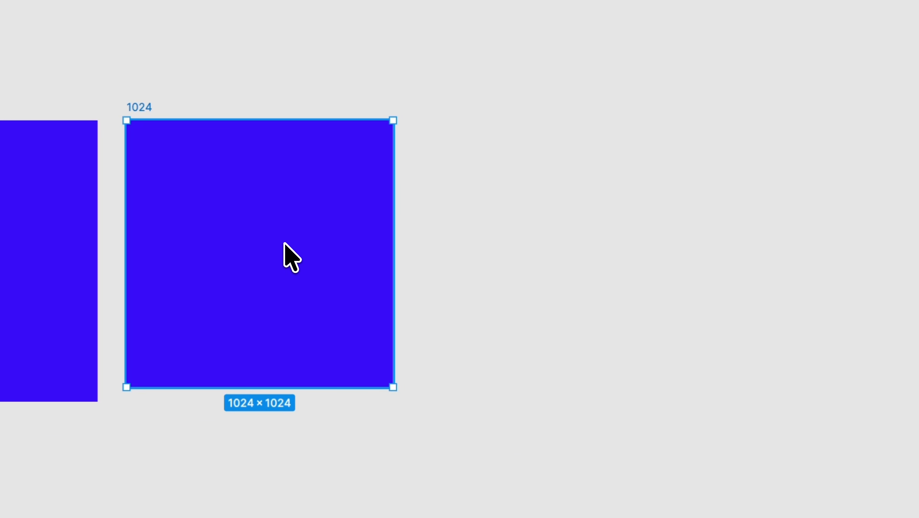
pyautogui.moveTo(286, 244); pyautogui.dragTo(578, 242)
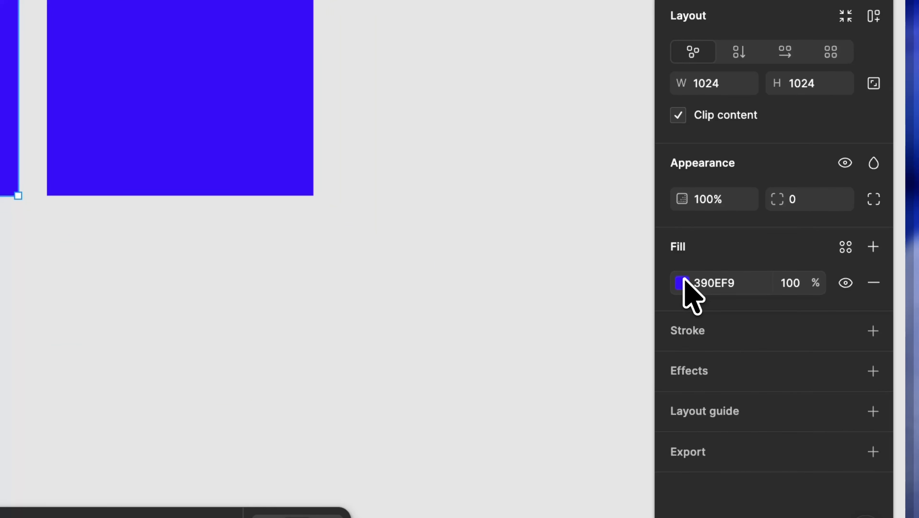
pyautogui.click(799, 343)
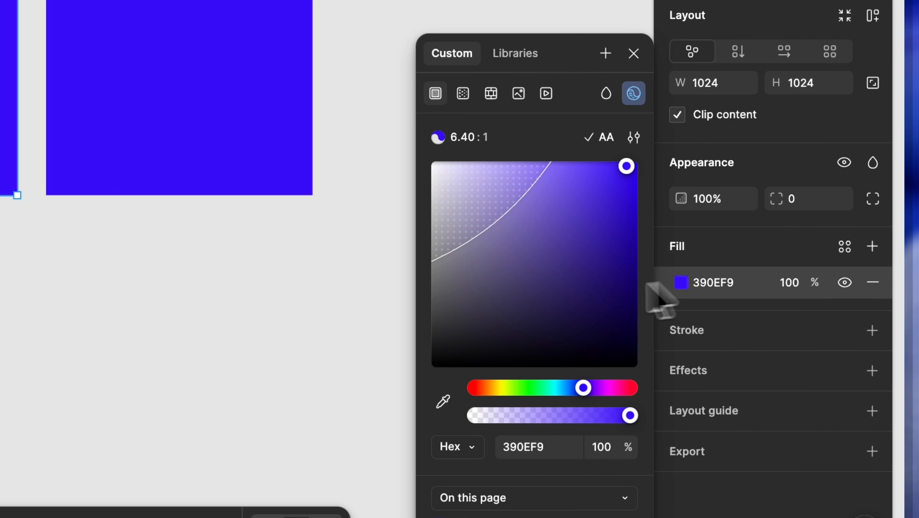
pyautogui.moveTo(511, 301); pyautogui.dragTo(510, 246)
pyautogui.moveTo(583, 388); pyautogui.dragTo(638, 387)
pyautogui.moveTo(576, 293); pyautogui.dragTo(577, 213)
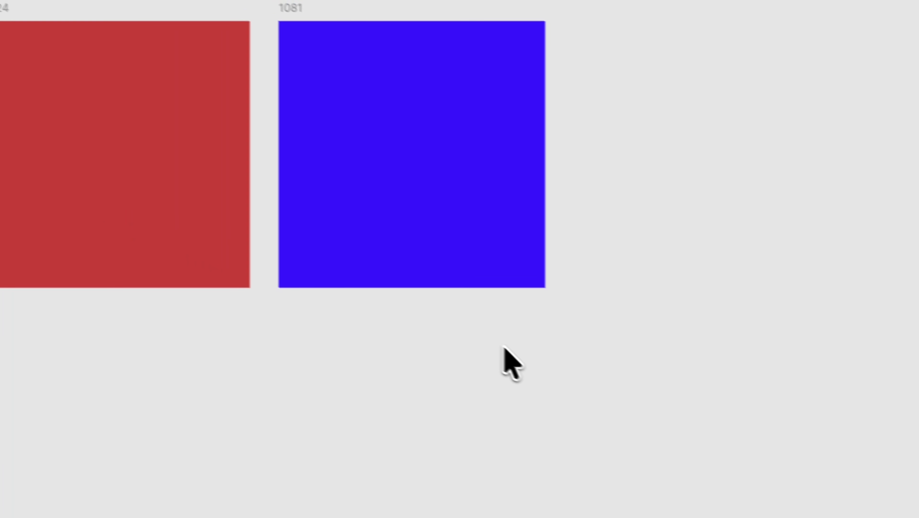
pyautogui.click(376, 172)
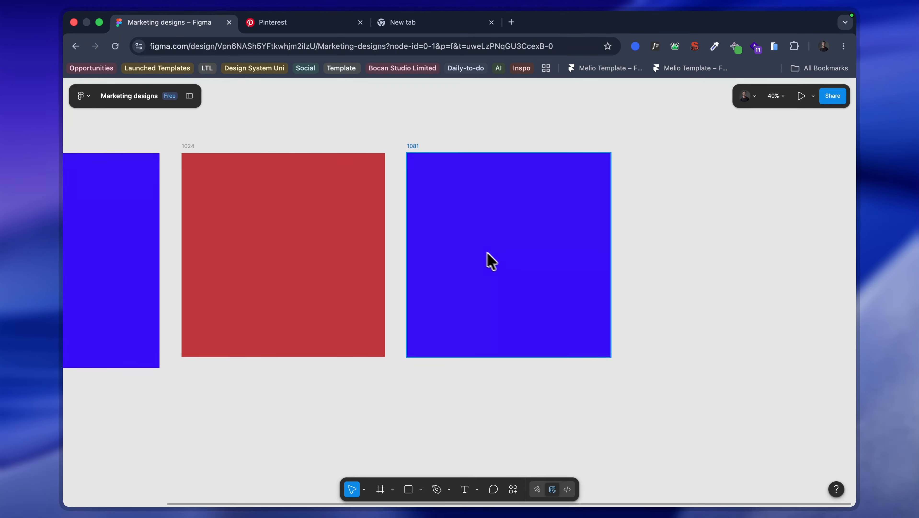
pyautogui.hscroll(-1, 339, 166)
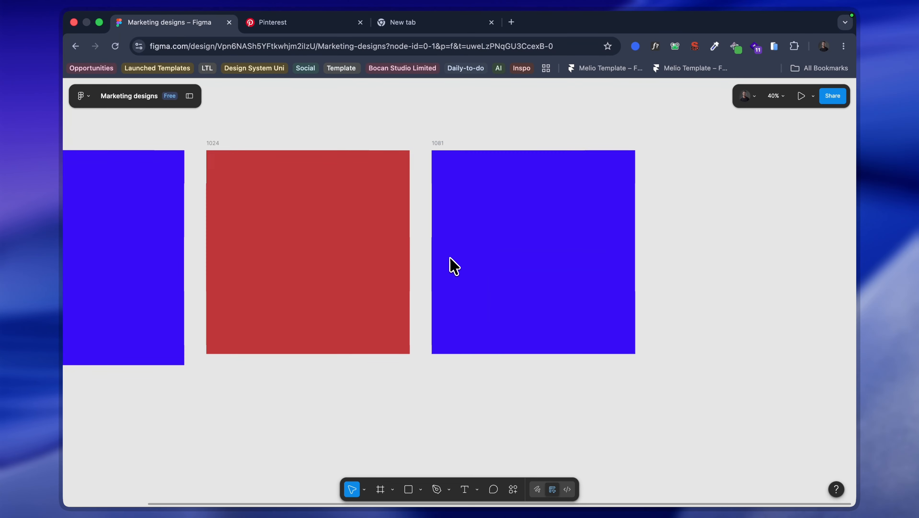
pyautogui.hscroll(-3, 450, 257)
pyautogui.hscroll(1, 451, 257)
pyautogui.hscroll(1, 563, 232)
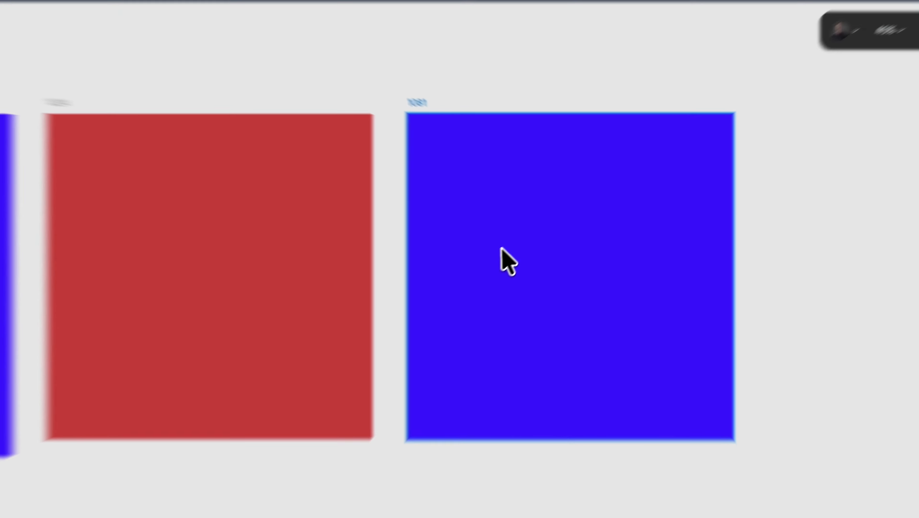
pyautogui.click(502, 248)
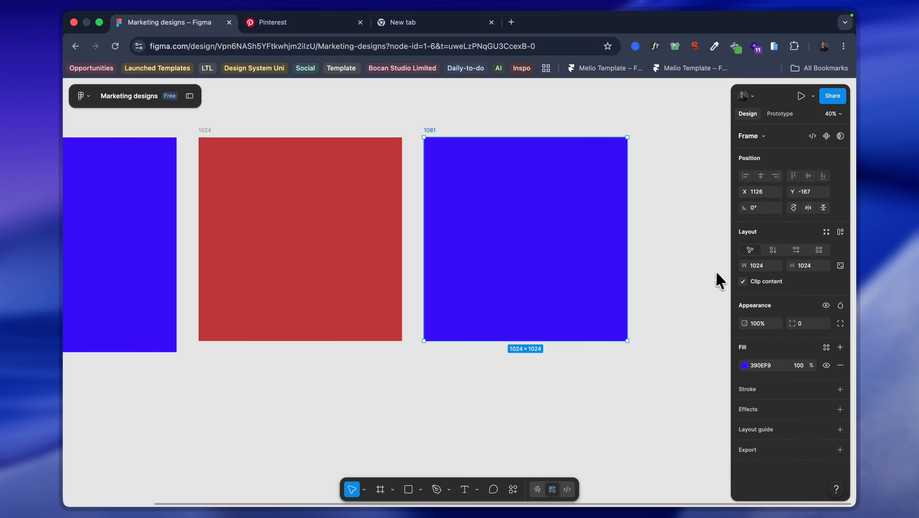
pyautogui.click(761, 266)
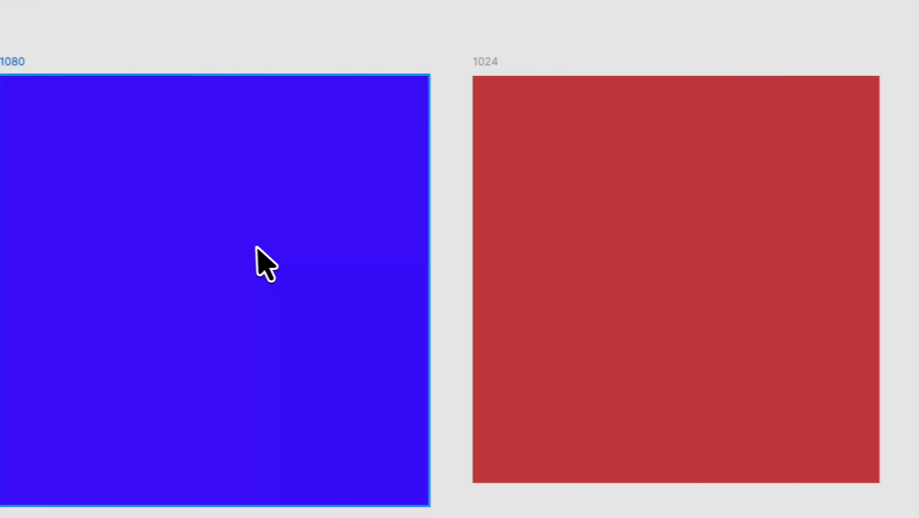
pyautogui.click(256, 247)
pyautogui.hscroll(12, 264, 248)
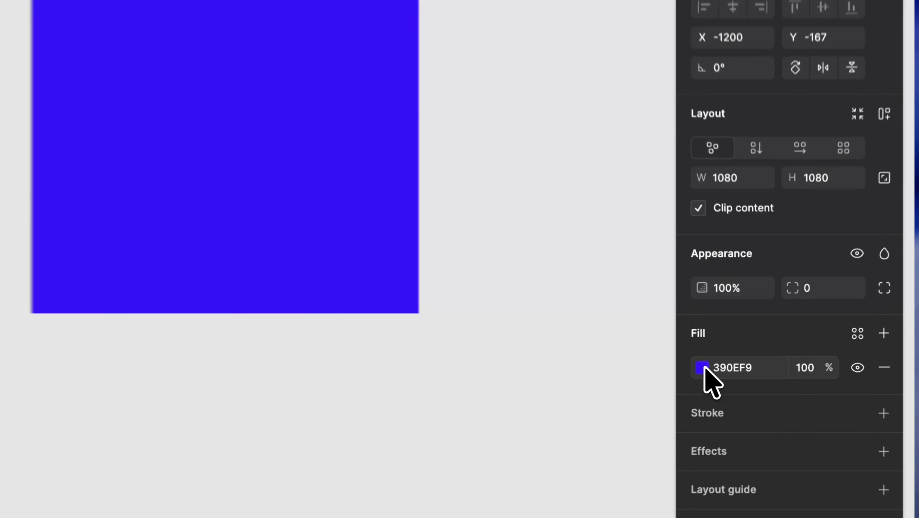
pyautogui.click(745, 365)
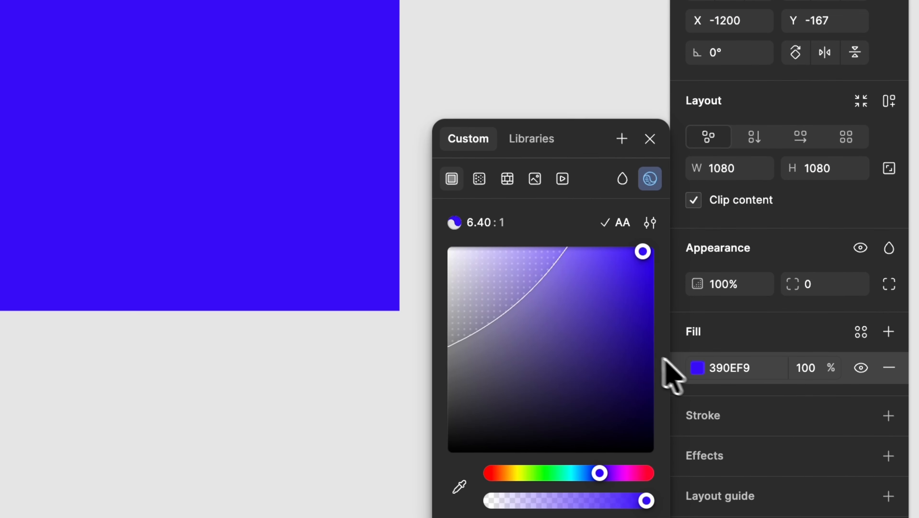
pyautogui.moveTo(688, 339); pyautogui.dragTo(529, 238)
pyautogui.press('super+z')
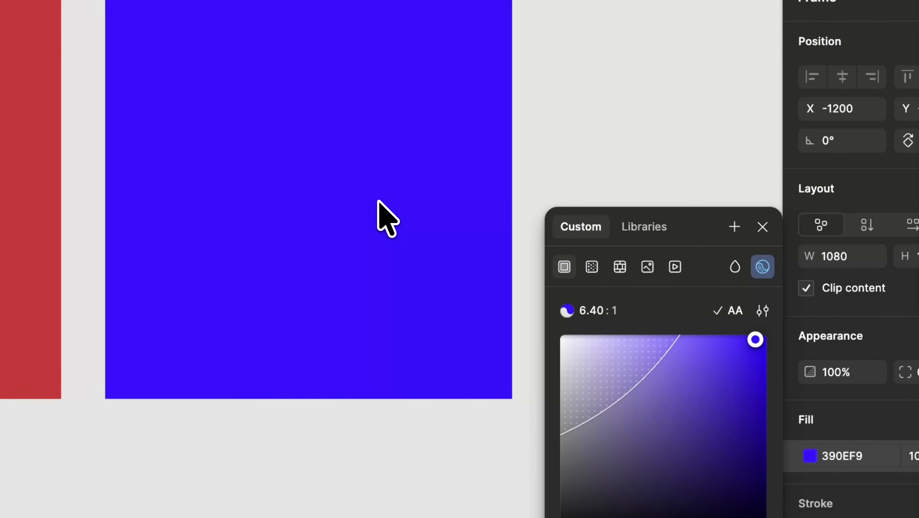
# Step: Change the fill of the duplicated 1024 × 1024 frame beside the red one to white and deselect it
pyautogui.click(298, 212)
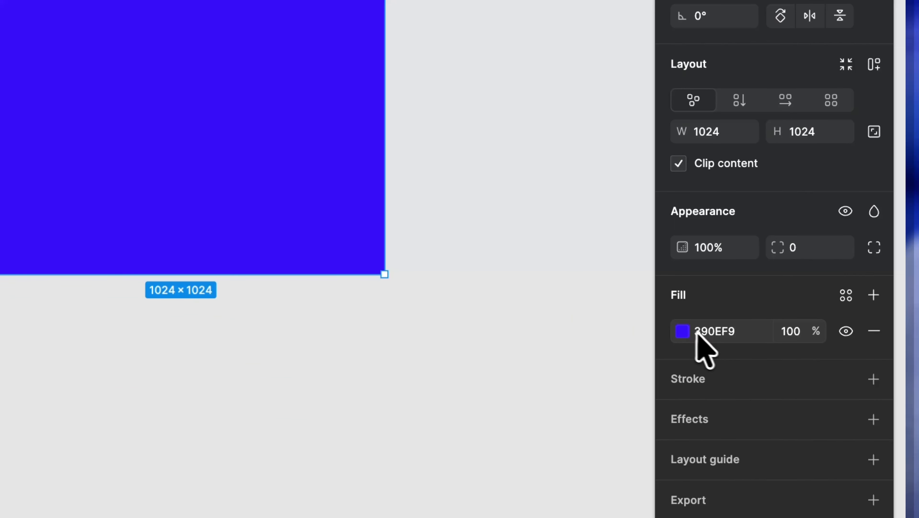
pyautogui.click(761, 413)
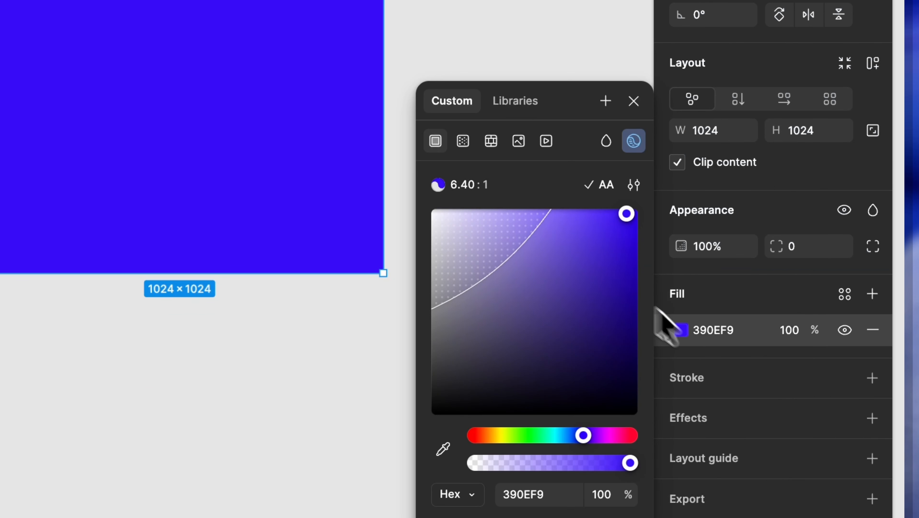
pyautogui.moveTo(711, 299); pyautogui.dragTo(346, 229)
pyautogui.click(288, 391)
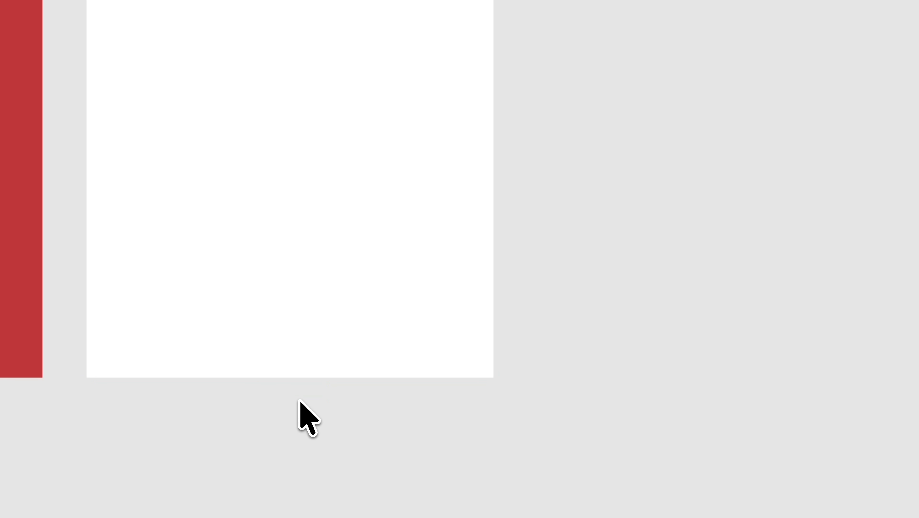
# Step: Set the white frame's height to 1300
pyautogui.click(358, 107)
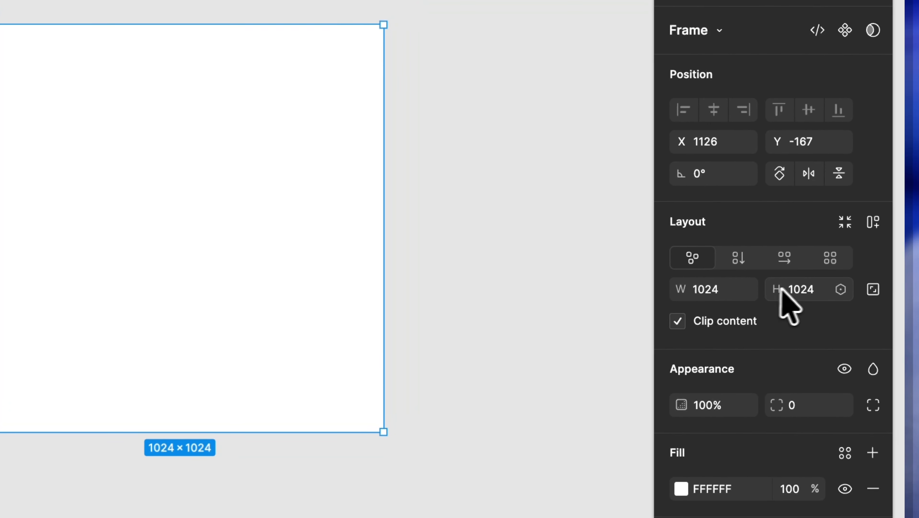
pyautogui.click(904, 234)
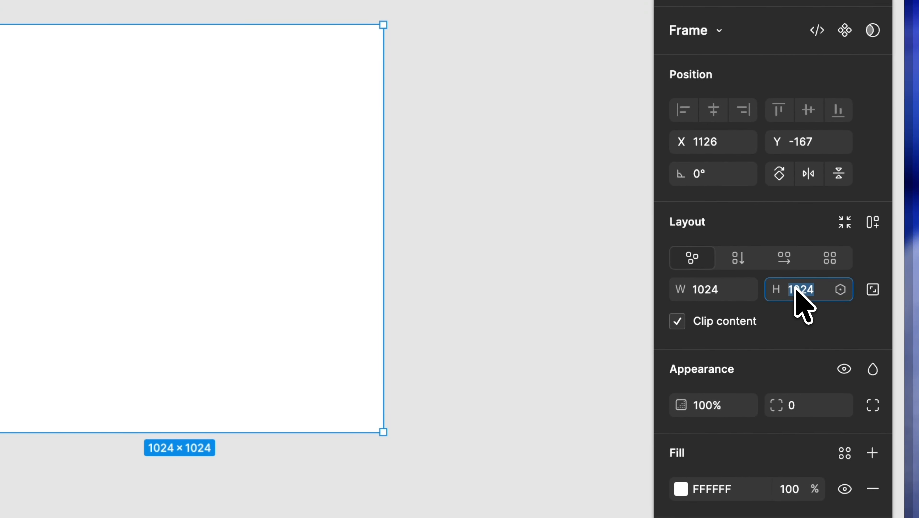
pyautogui.write('1300')
pyautogui.press('Return')
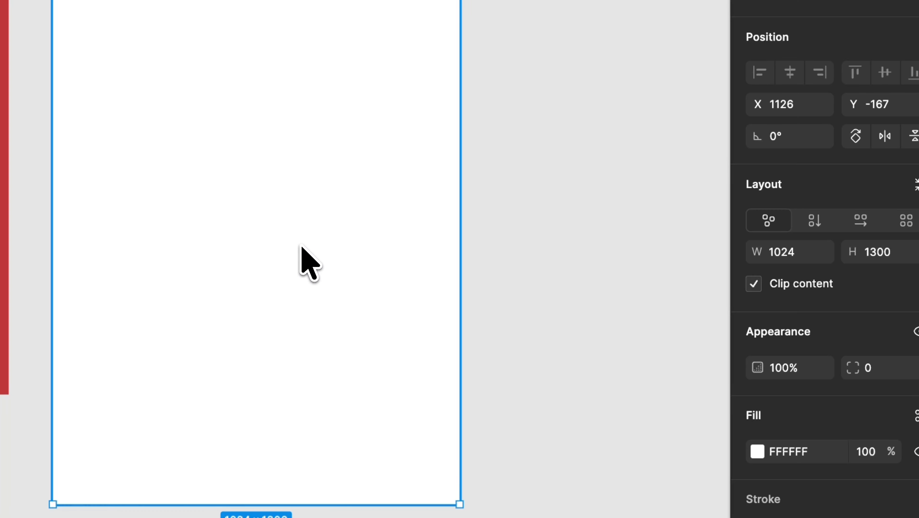
# Step: Duplicate the white frame to its right, set the copy's height to 1400 and deselect it
pyautogui.moveTo(305, 244); pyautogui.dragTo(720, 246)
pyautogui.moveTo(665, 244); pyautogui.dragTo(689, 242)
pyautogui.click(838, 253)
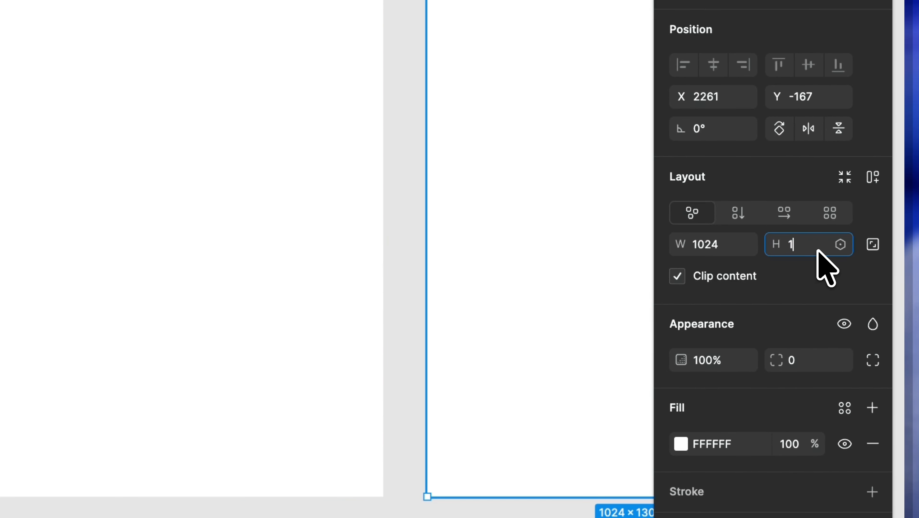
pyautogui.press('Return')
pyautogui.hscroll(5, 292, 286)
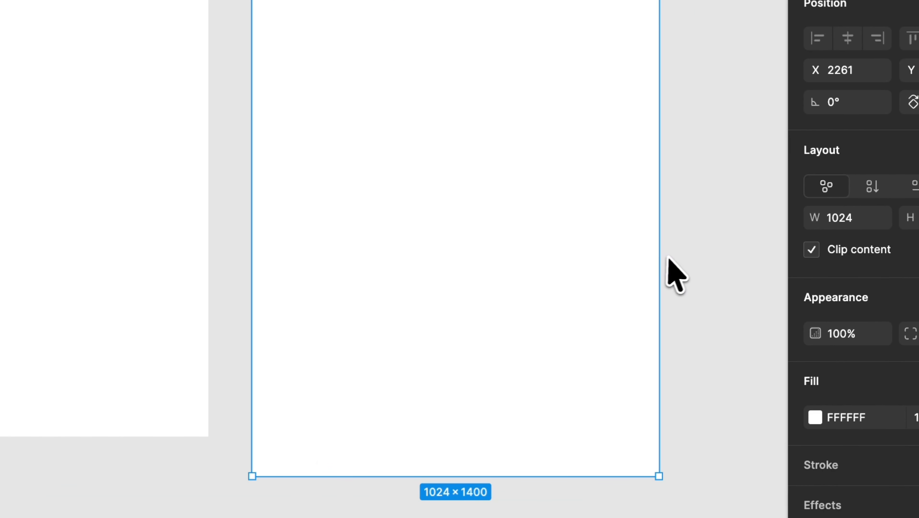
pyautogui.click(669, 258)
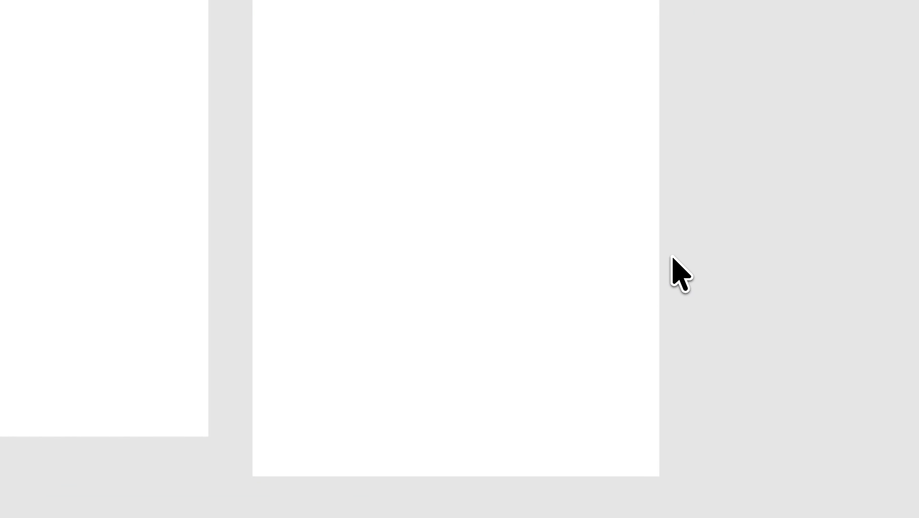
# Step: Delete the 1400-high duplicate of the white frame
pyautogui.click(93, 212)
pyautogui.click(678, 209)
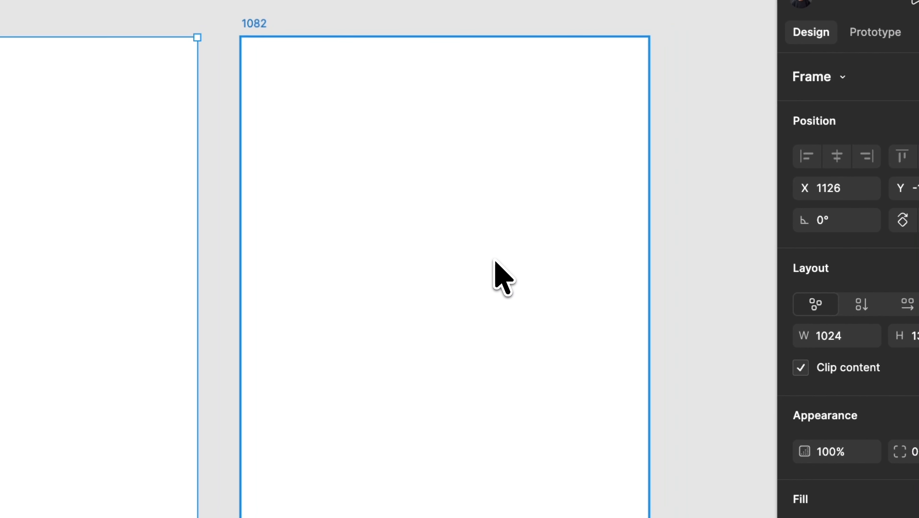
pyautogui.click(377, 118)
pyautogui.press('BackSpace')
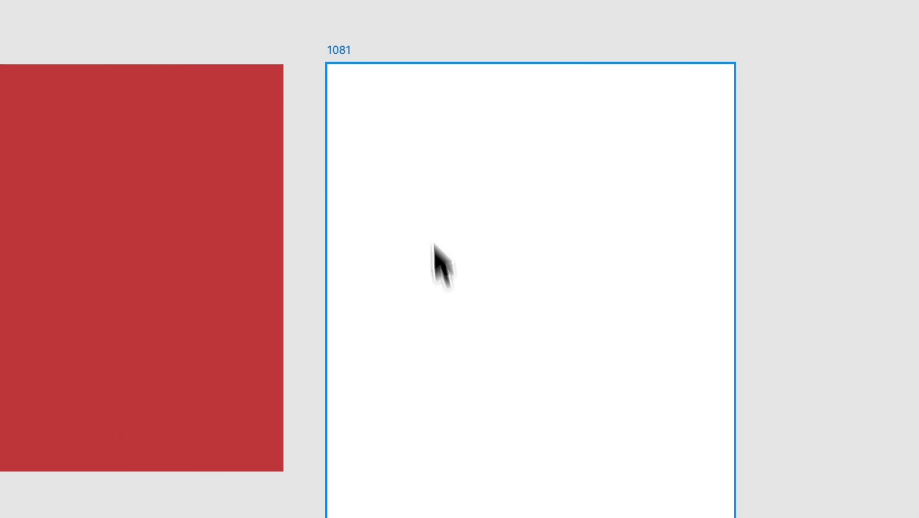
# Step: Rename the white 1024 × 1300 frame to 1300 and deselect it
pyautogui.click(373, 161)
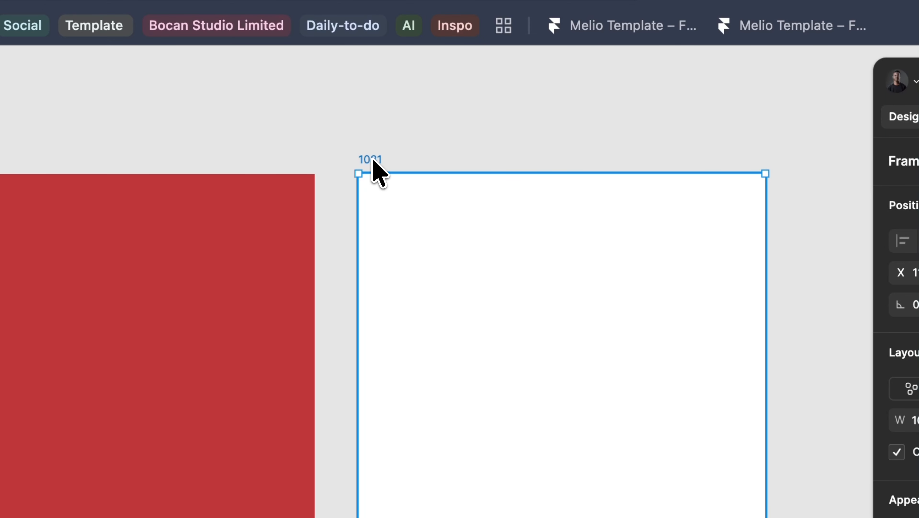
pyautogui.doubleClick(374, 160)
pyautogui.write('1300')
pyautogui.press('Return')
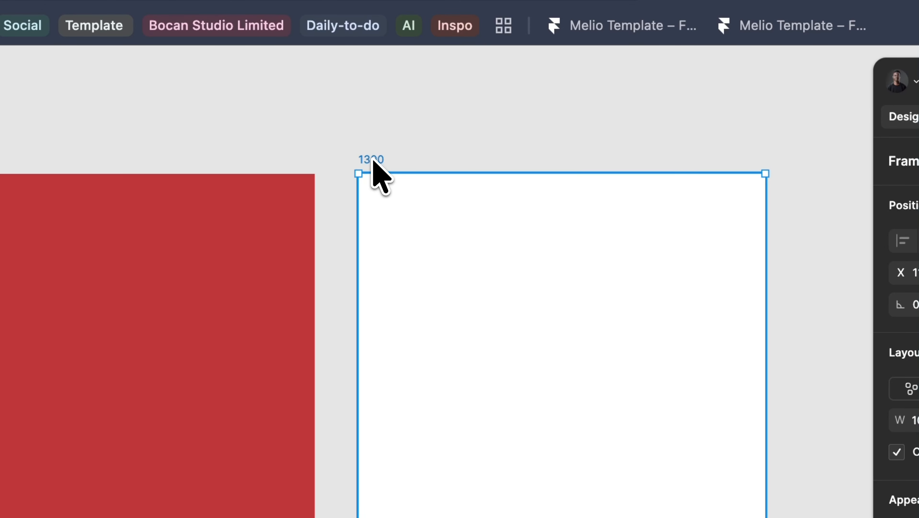
pyautogui.click(521, 162)
# Step: Look over the blue, red and white frames side by side and select the 1024 frame
pyautogui.hscroll(1, 579, 249)
pyautogui.scroll(-1, 579, 248)
pyautogui.hscroll(1, 578, 249)
pyautogui.scroll(-1, 579, 248)
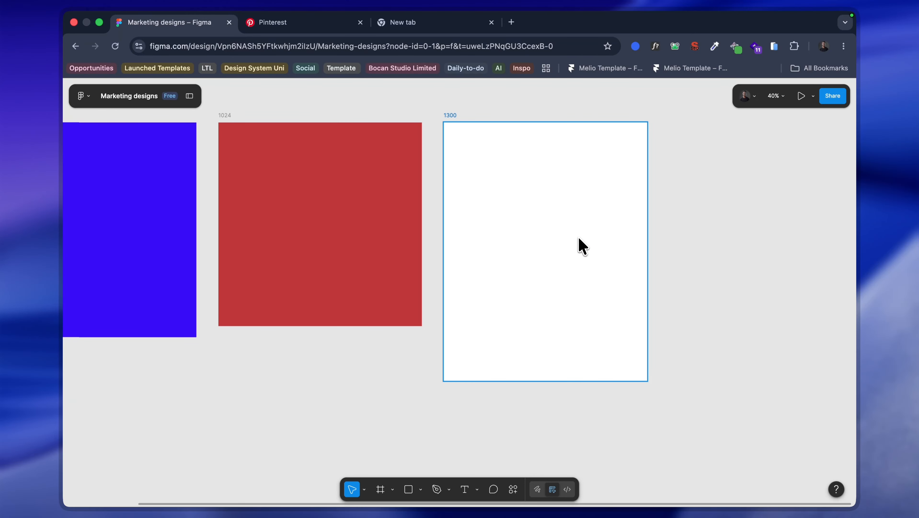
pyautogui.scroll(-3, 580, 246)
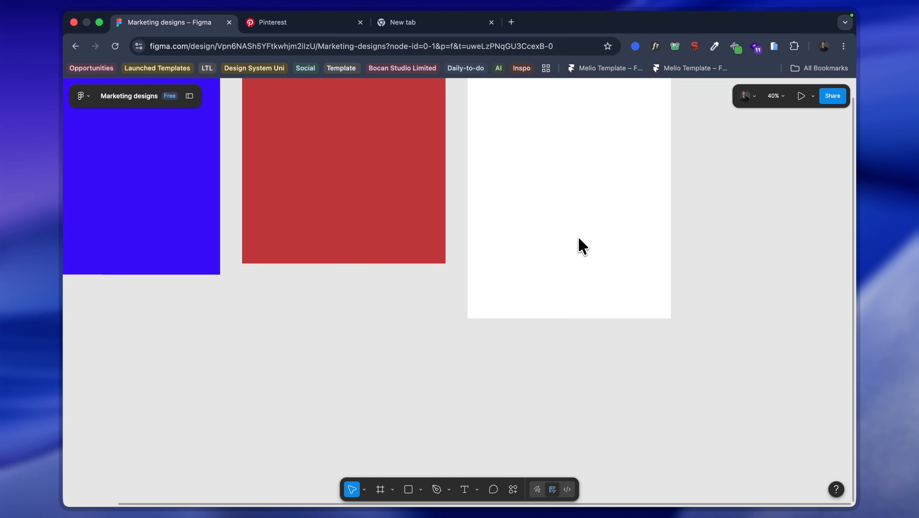
pyautogui.scroll(-5, 578, 244)
pyautogui.scroll(5, 526, 232)
pyautogui.click(484, 206)
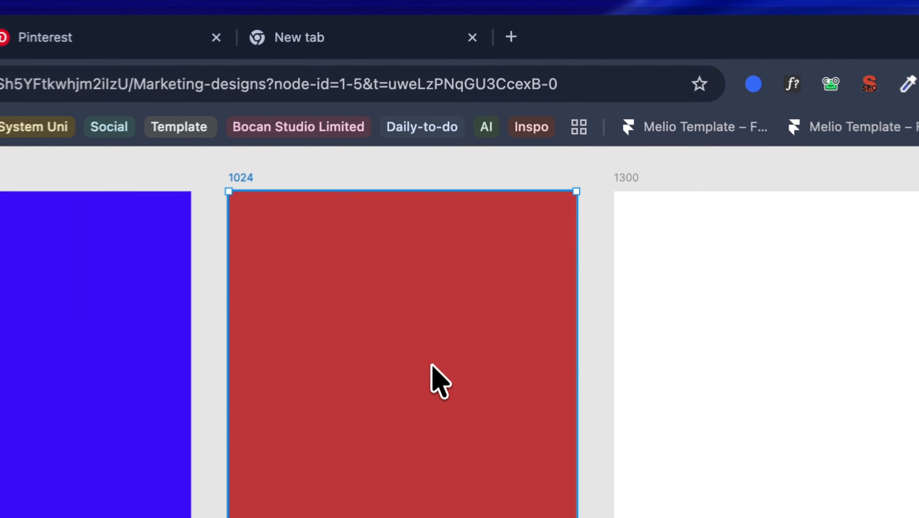
# Step: Search Google for "1:1 ratio to pixel" in a new browser tab
pyautogui.click(511, 22)
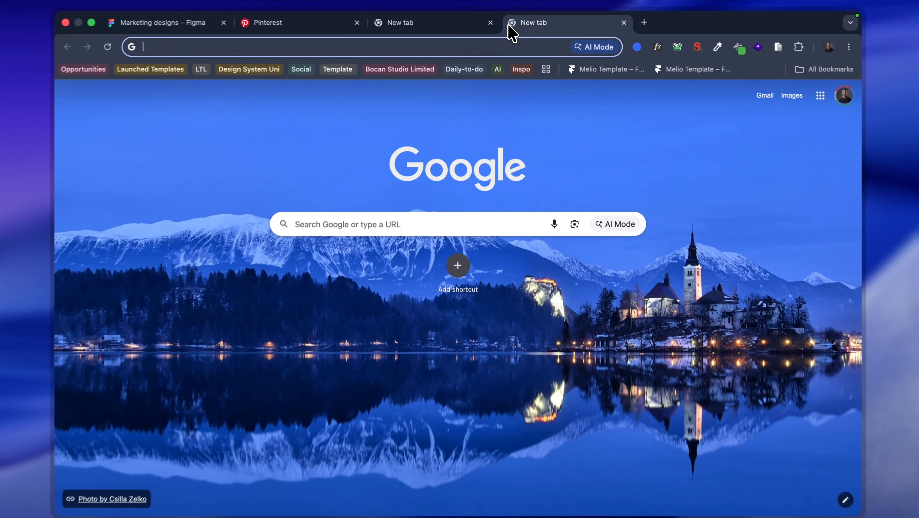
pyautogui.write('1')
pyautogui.press('BackSpace')
pyautogui.write(':1 ')
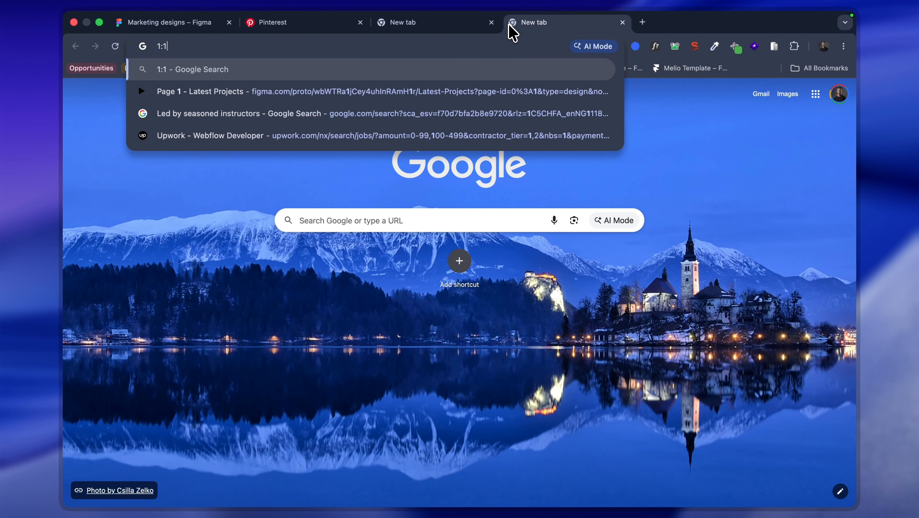
pyautogui.write('ratio')
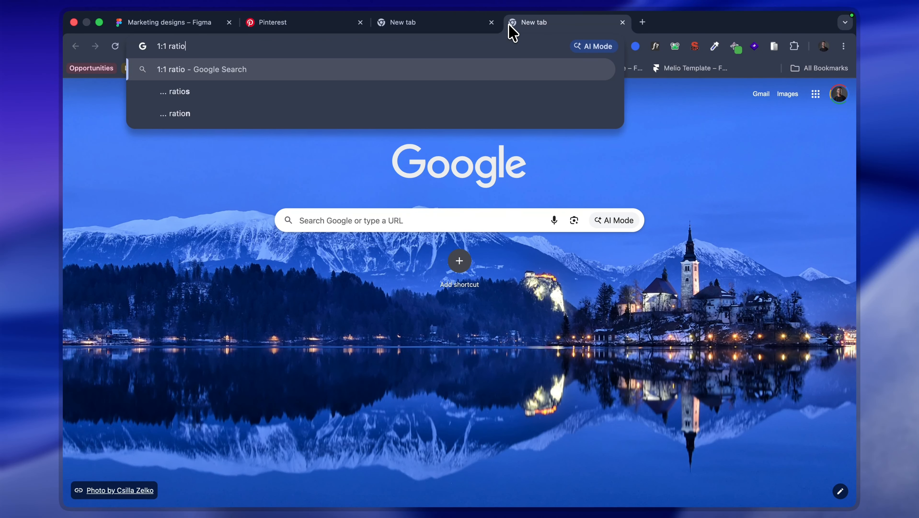
pyautogui.write(' to pixel')
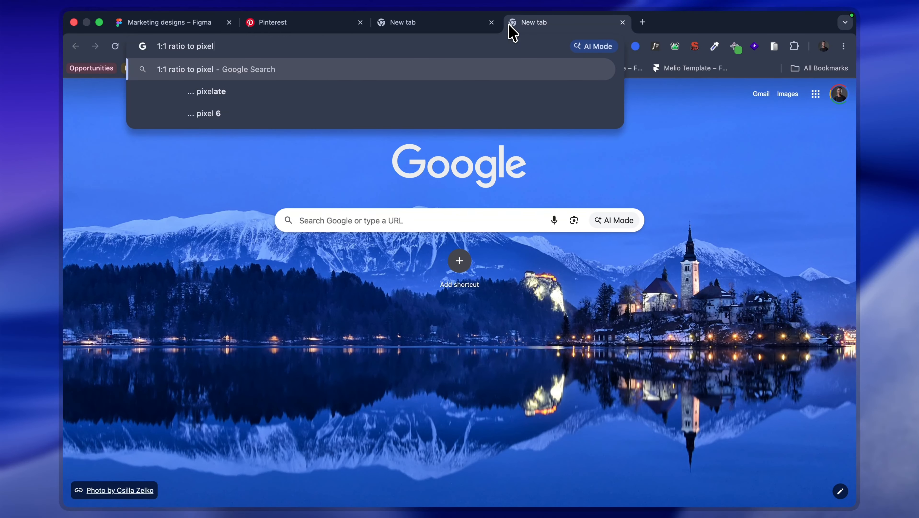
pyautogui.press('Return')
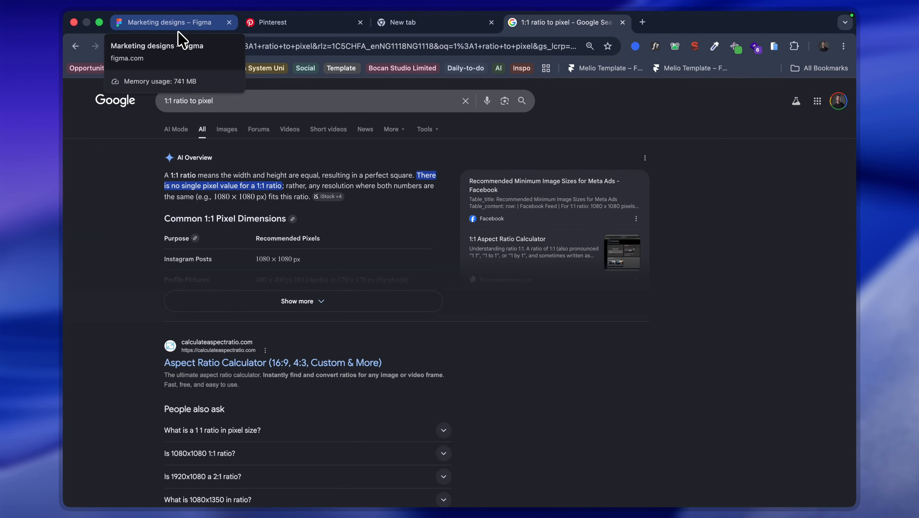
# Step: Return to the Marketing designs file in Figma and compare the dimensions of the 1080, 1024 and 1300 frames
pyautogui.click(180, 38)
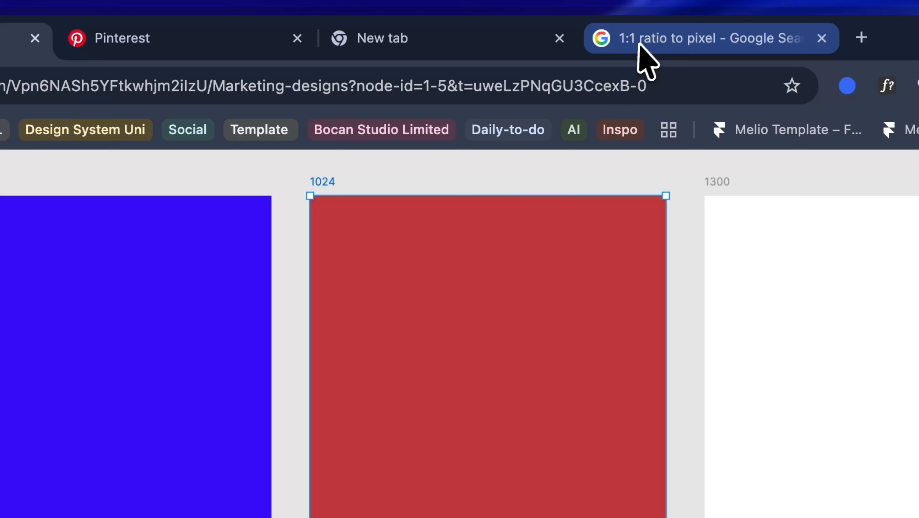
pyautogui.click(911, 38)
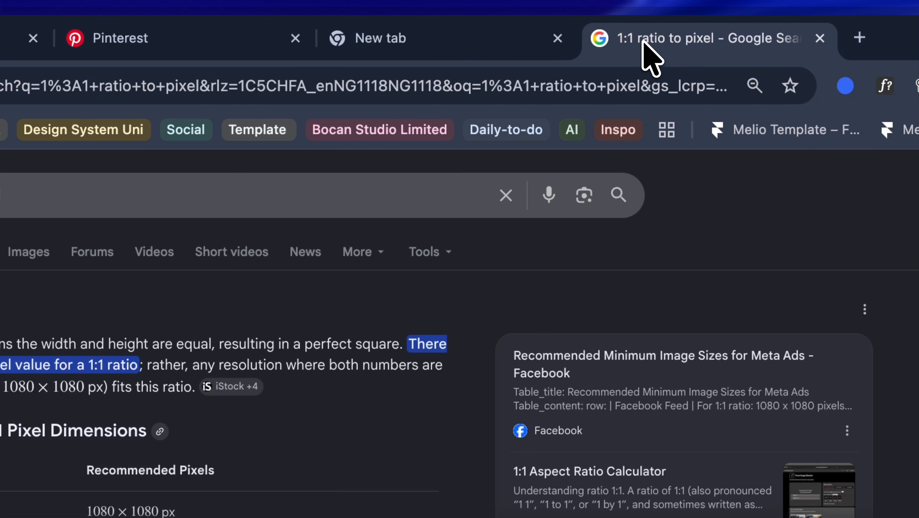
pyautogui.click(480, 42)
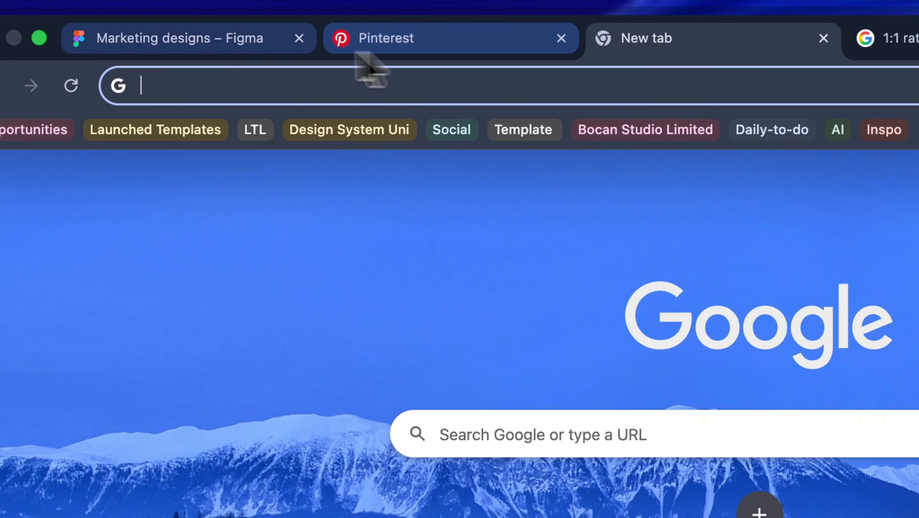
pyautogui.click(236, 51)
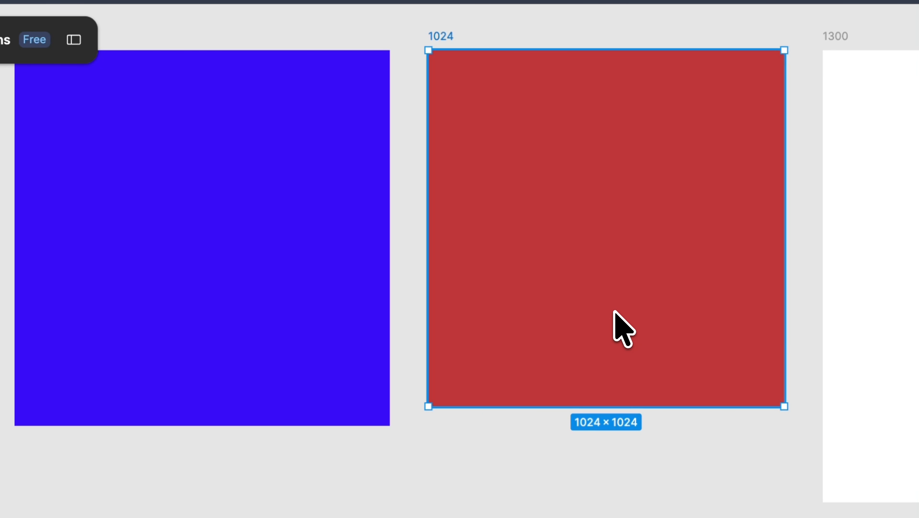
pyautogui.click(241, 251)
pyautogui.scroll(5, 254, 257)
pyautogui.hscroll(-5, 254, 257)
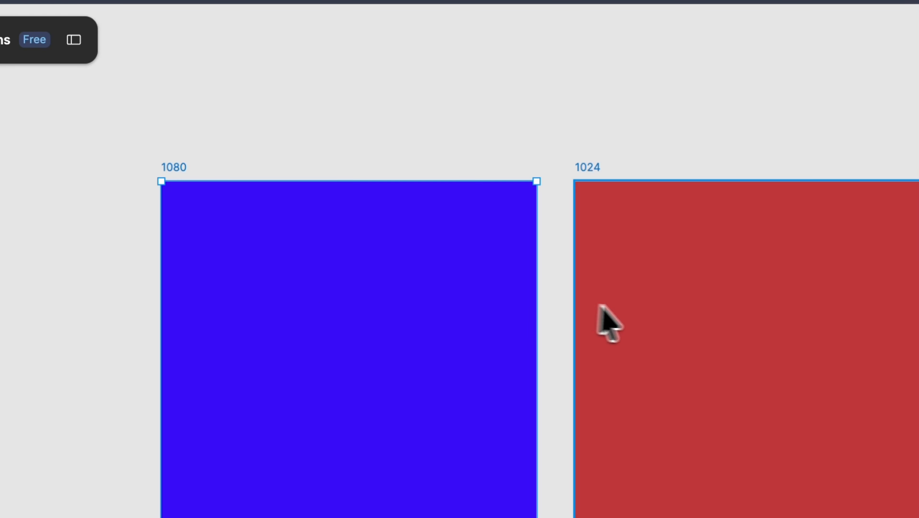
pyautogui.click(635, 308)
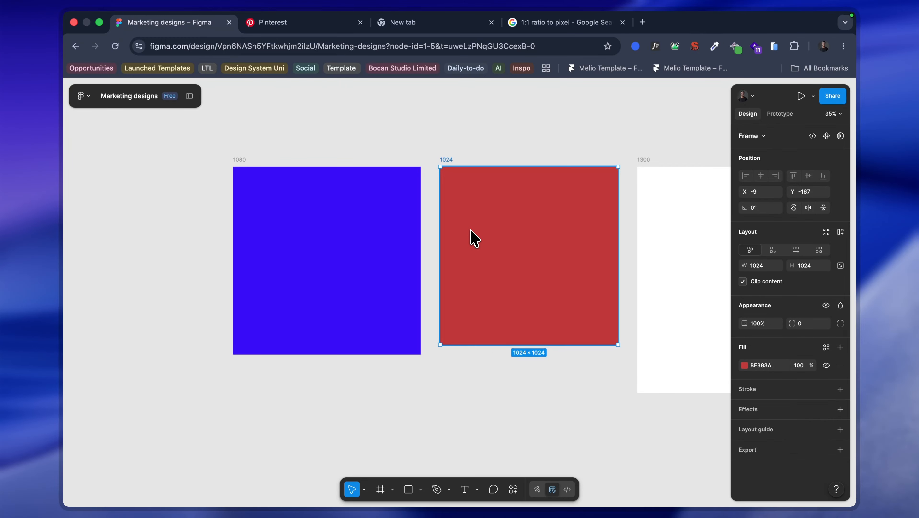
pyautogui.hscroll(10, 421, 241)
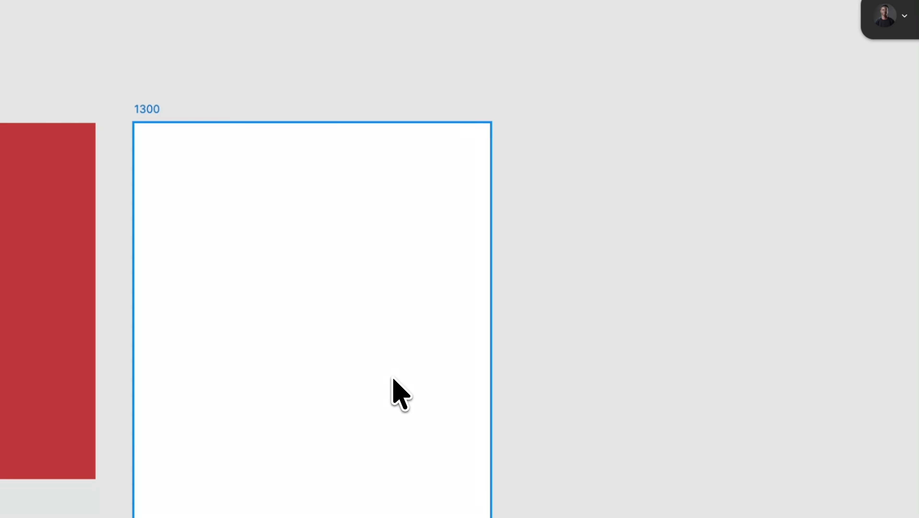
pyautogui.click(499, 277)
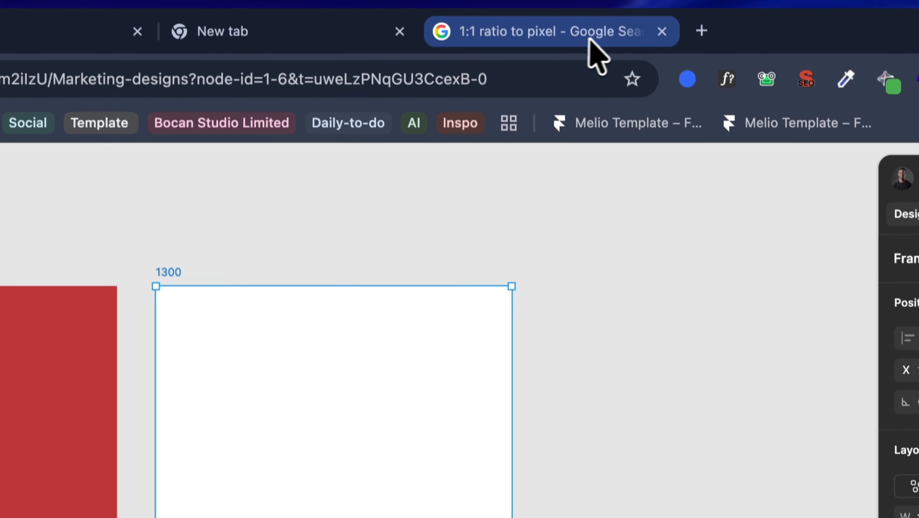
# Step: Switch to the Google results in the browser, search for "16:9 ratio to pixel" and expand the full AI overview
pyautogui.click(591, 38)
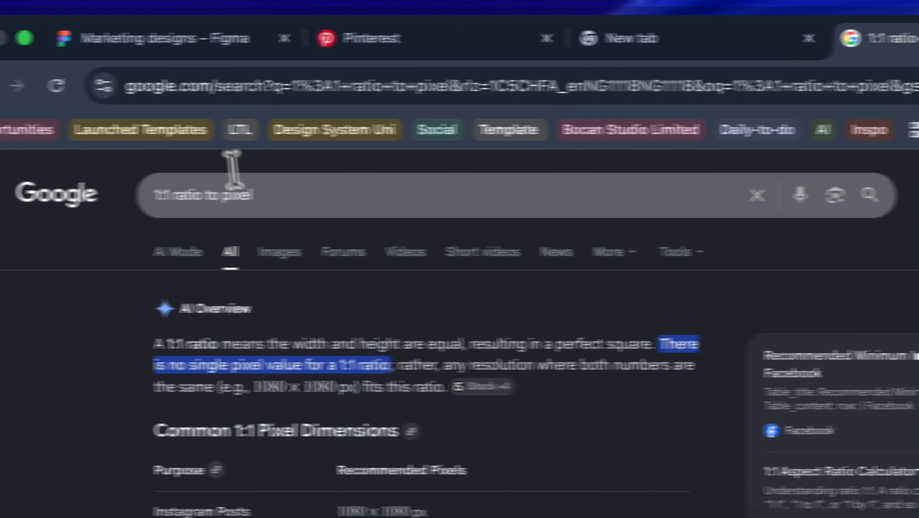
pyautogui.click(234, 196)
pyautogui.press('BackSpace')
pyautogui.press('BackSpace')
pyautogui.press('BackSpace')
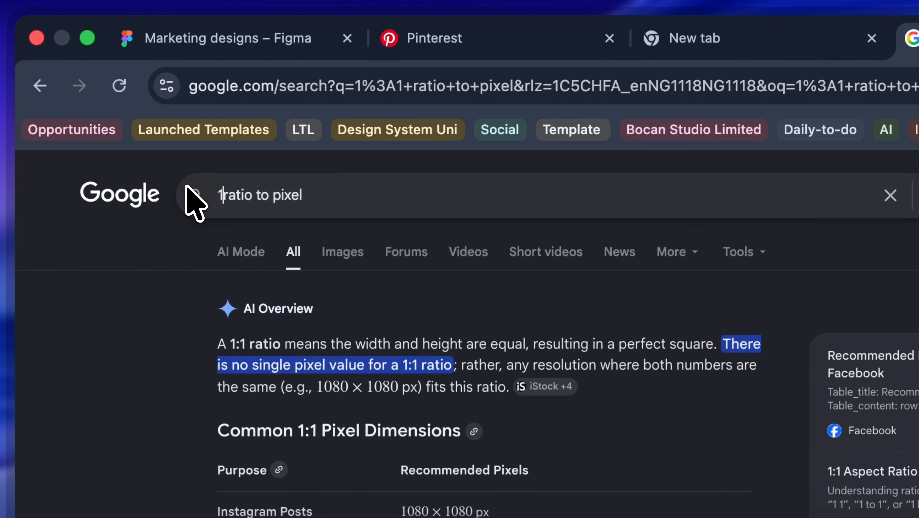
pyautogui.write('6:')
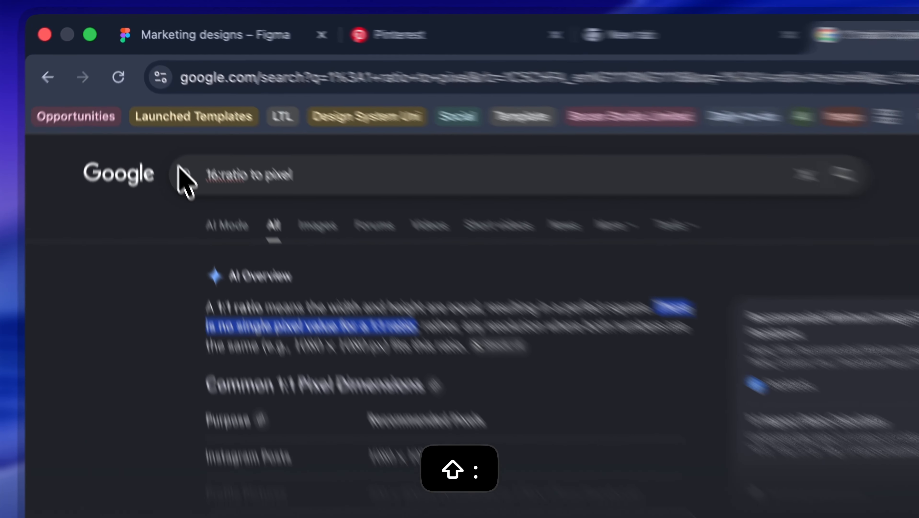
pyautogui.write('9')
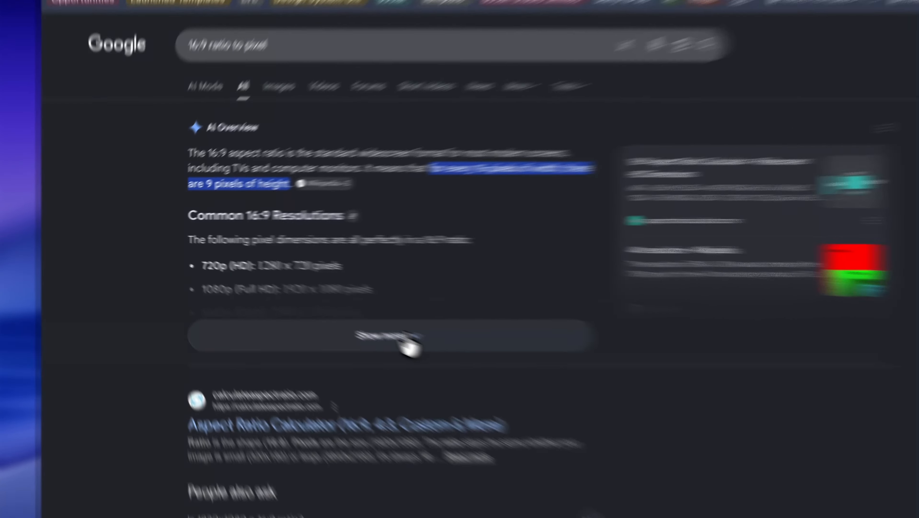
pyautogui.click(305, 303)
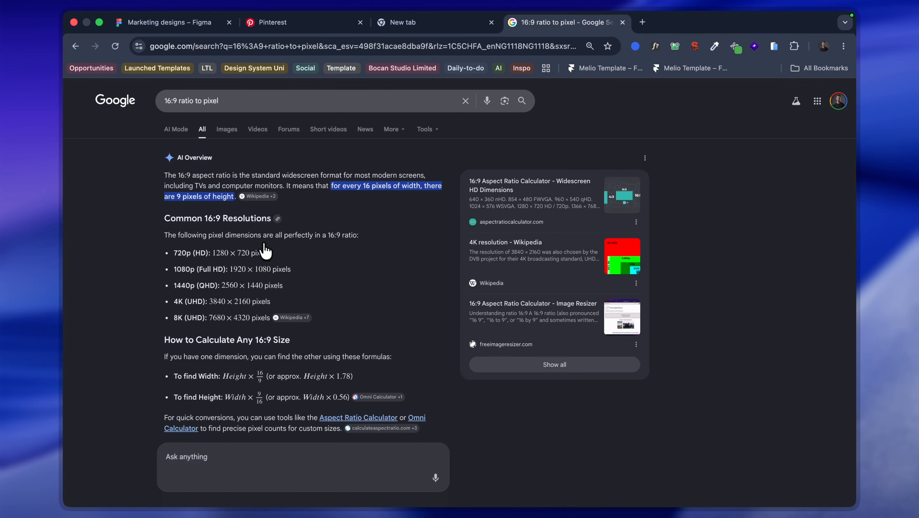
# Step: Search Google for "9:16 ratio to pixel"
pyautogui.click(172, 100)
pyautogui.press('BackSpace')
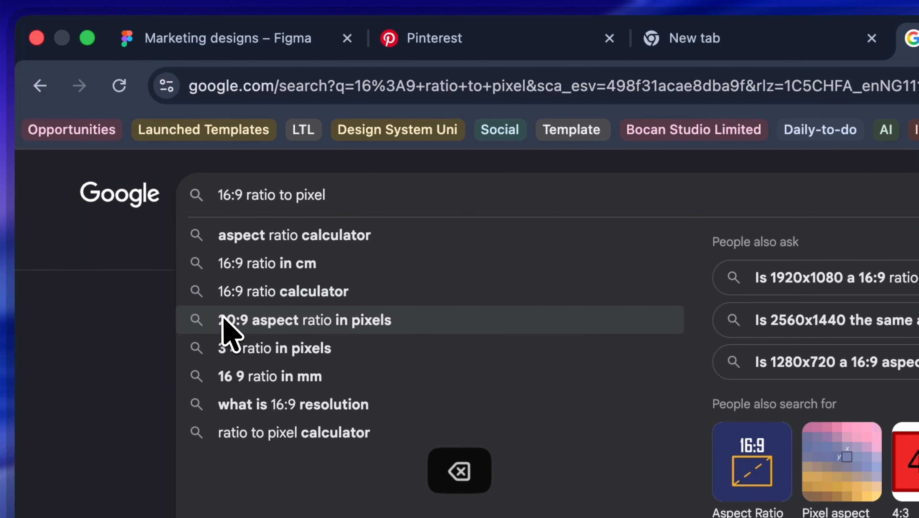
pyautogui.press('BackSpace')
pyautogui.press('BackSpace')
pyautogui.press('BackSpace')
pyautogui.press('BackSpace')
pyautogui.press('BackSpace')
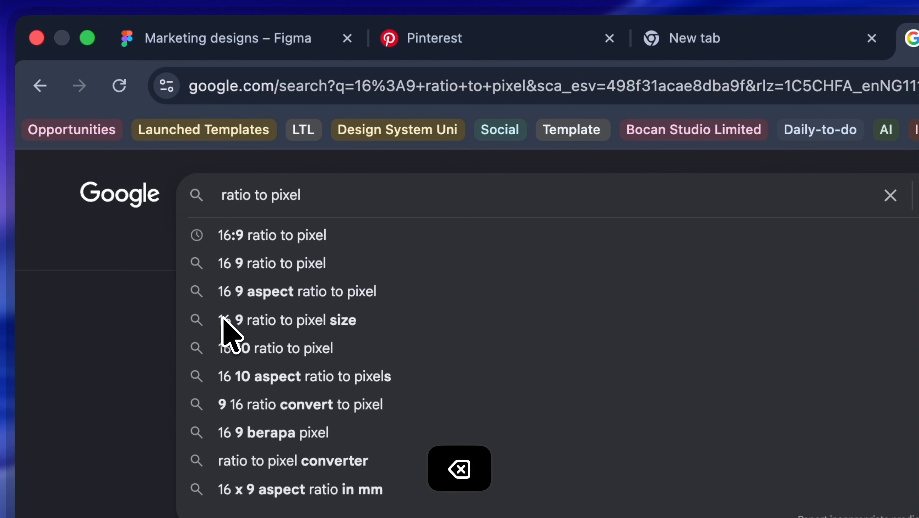
pyautogui.write('9:16')
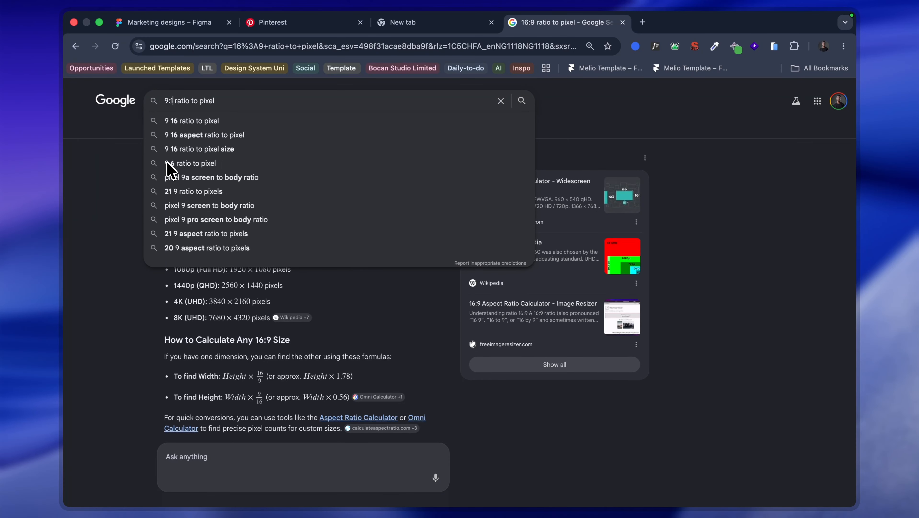
pyautogui.press('Return')
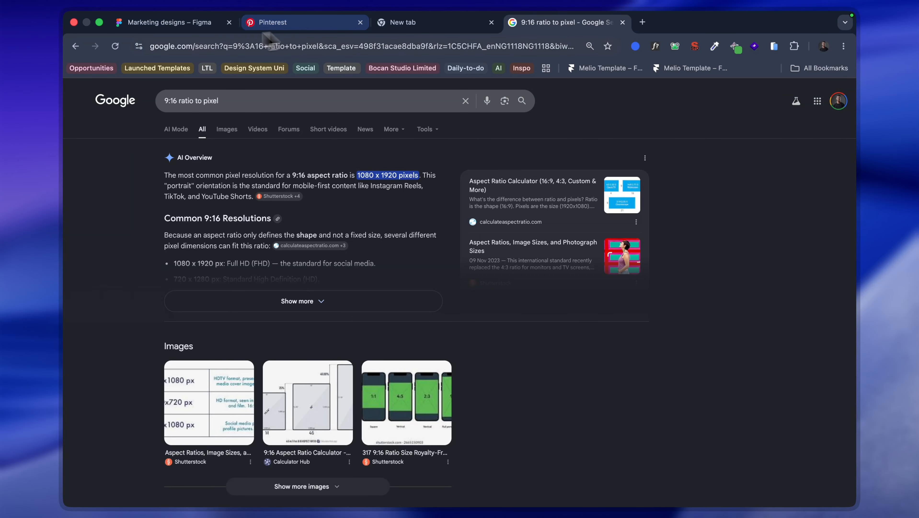
# Step: Return to the Marketing designs file in Figma, duplicate the 1300 frame to its right and set the copy's height to 1920
pyautogui.click(206, 24)
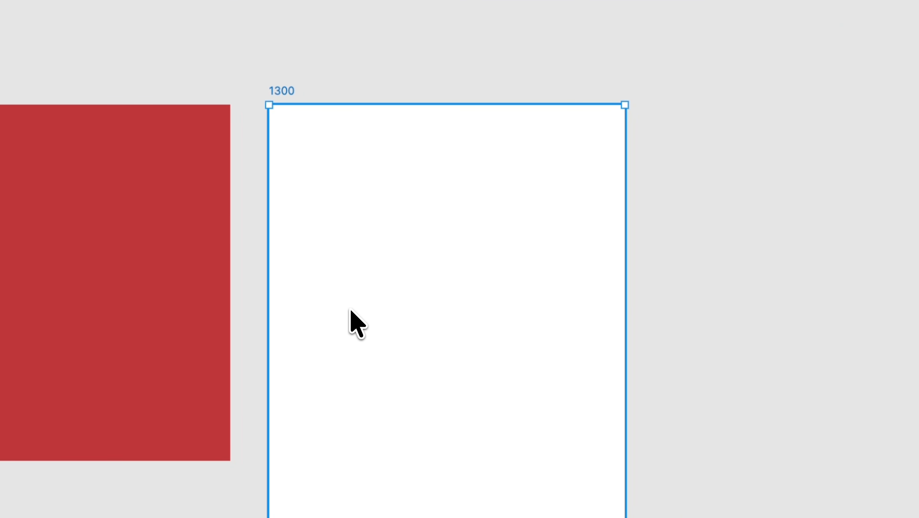
pyautogui.moveTo(350, 310); pyautogui.dragTo(758, 308)
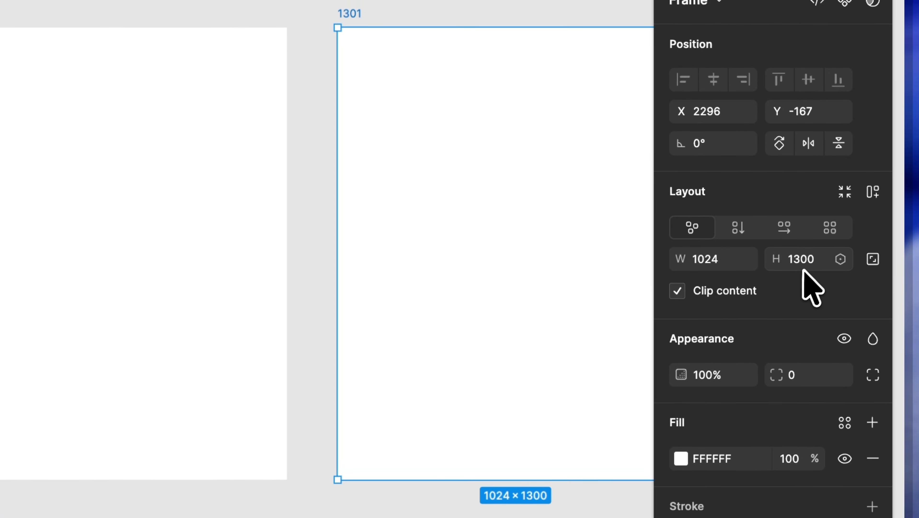
pyautogui.click(805, 268)
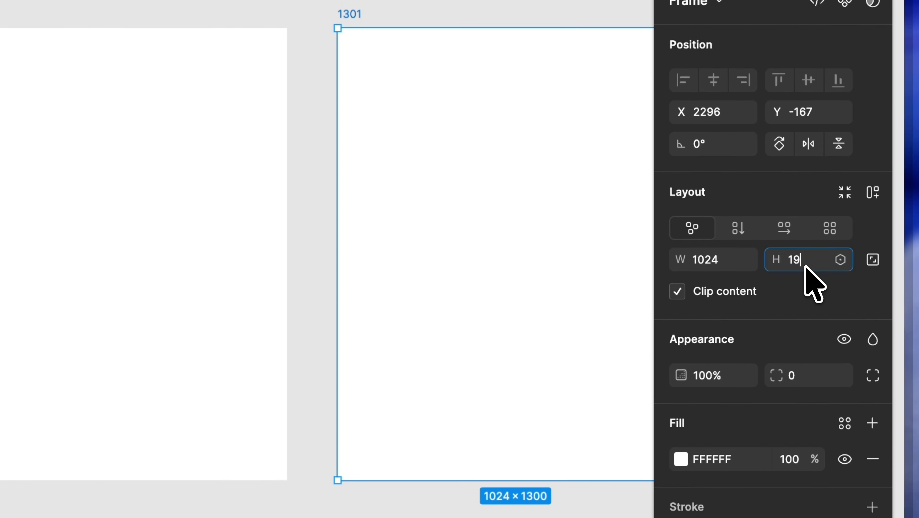
pyautogui.press('Return')
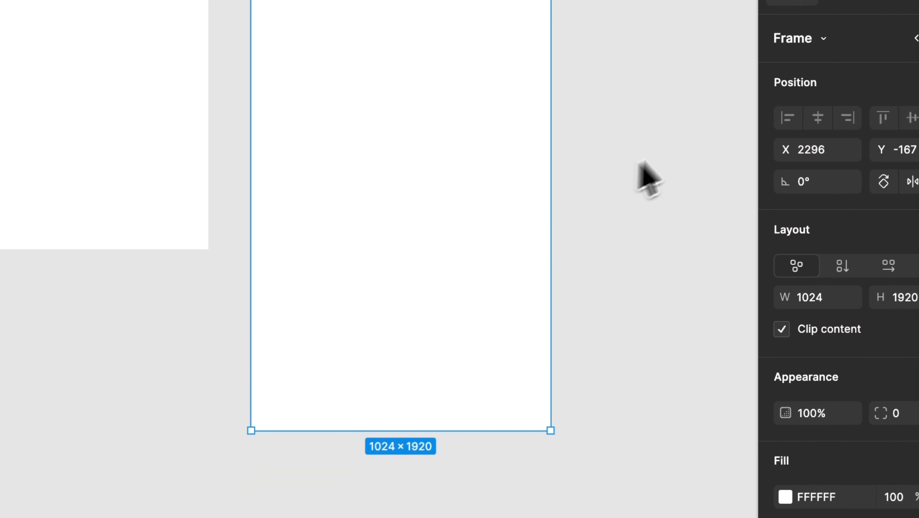
pyautogui.scroll(3, 685, 138)
pyautogui.scroll(2, 516, 234)
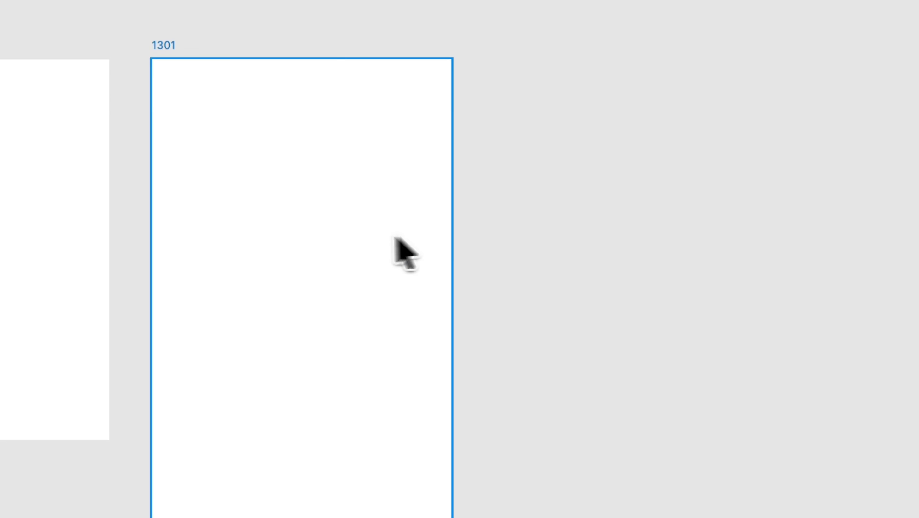
pyautogui.scroll(-5, 351, 235)
pyautogui.scroll(3, 351, 235)
pyautogui.scroll(-1, 359, 267)
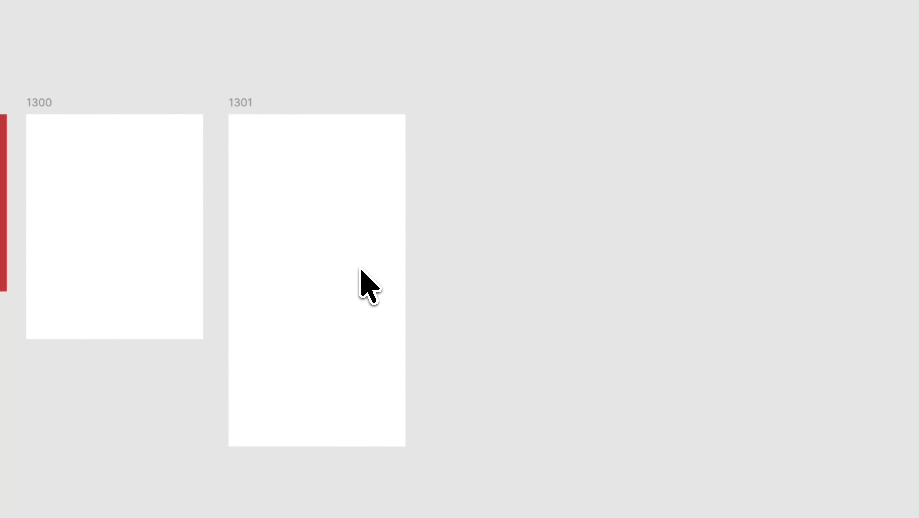
# Step: Place a copy of the 1920-high white frame below the top row and a copy of the red 1024 frame to its left
pyautogui.click(325, 314)
pyautogui.moveTo(321, 348); pyautogui.dragTo(339, 405)
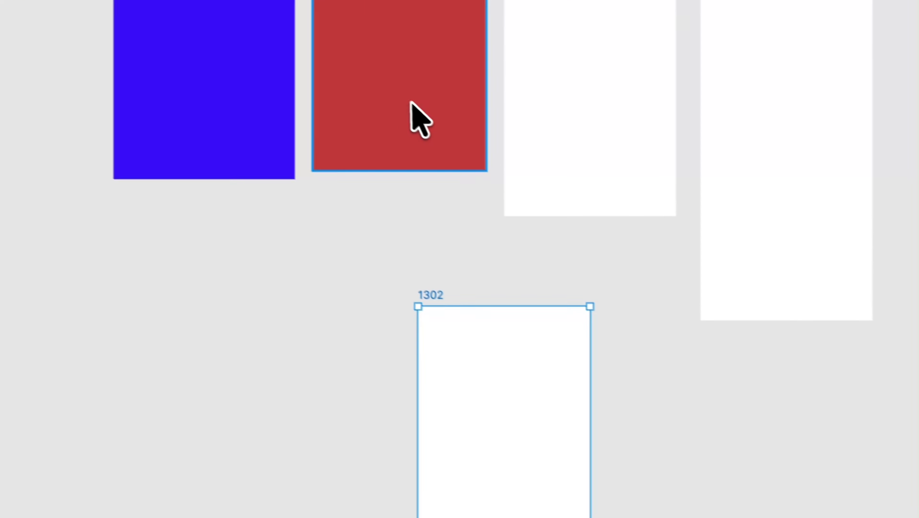
pyautogui.click(410, 102)
pyautogui.moveTo(409, 100); pyautogui.dragTo(321, 422)
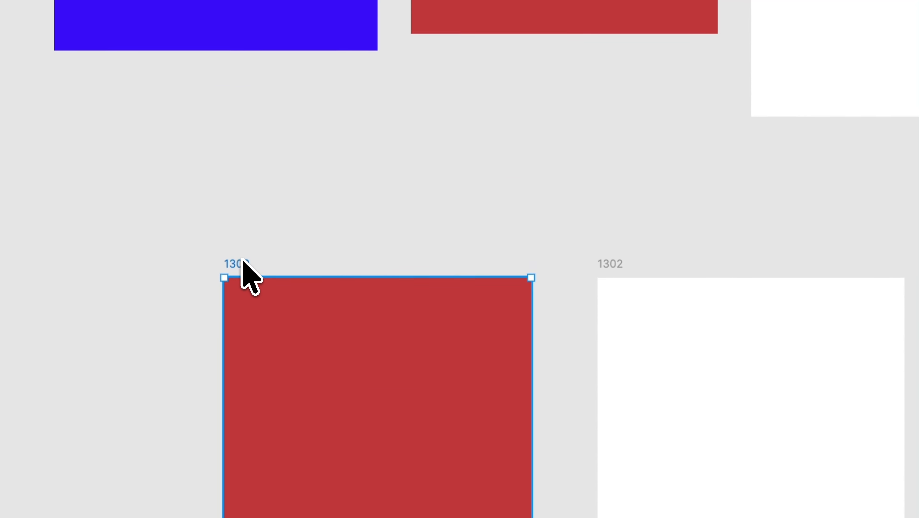
# Step: Rename the copied red frame in the lower row as 1x1
pyautogui.doubleClick(242, 260)
pyautogui.write('1')
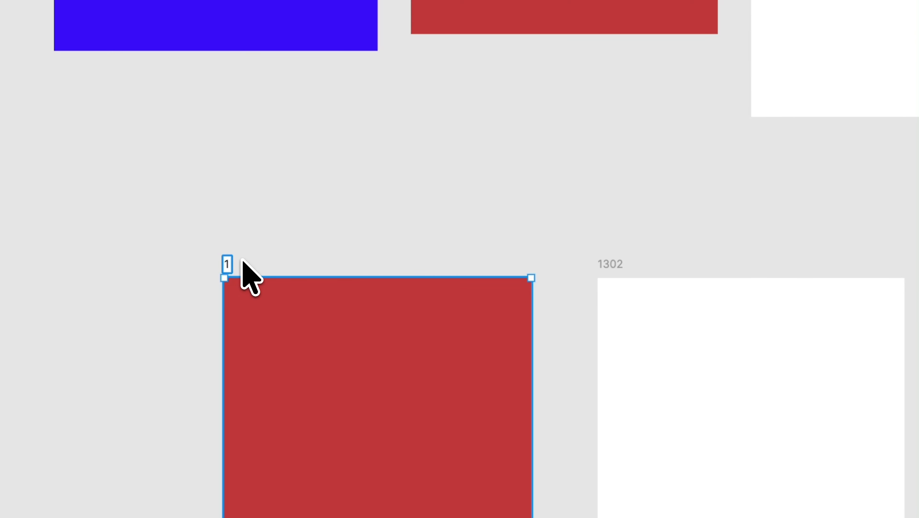
pyautogui.write('x1')
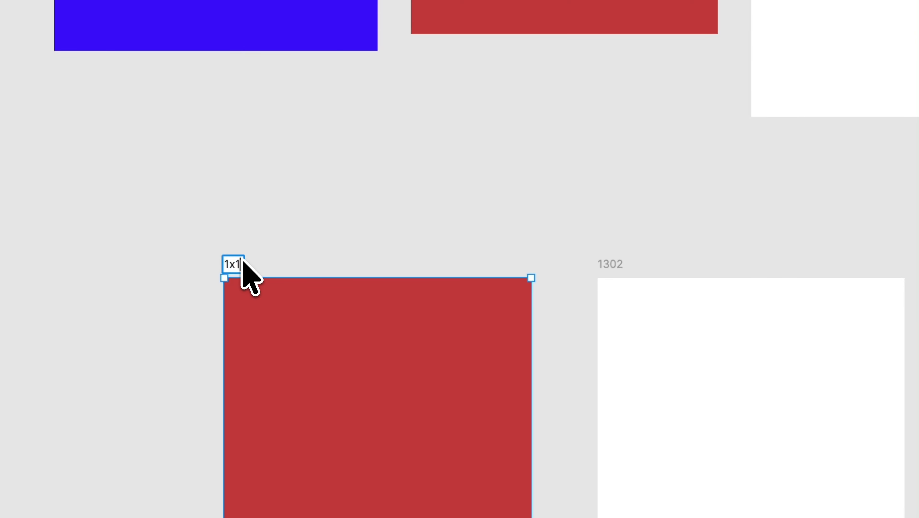
pyautogui.press('Return')
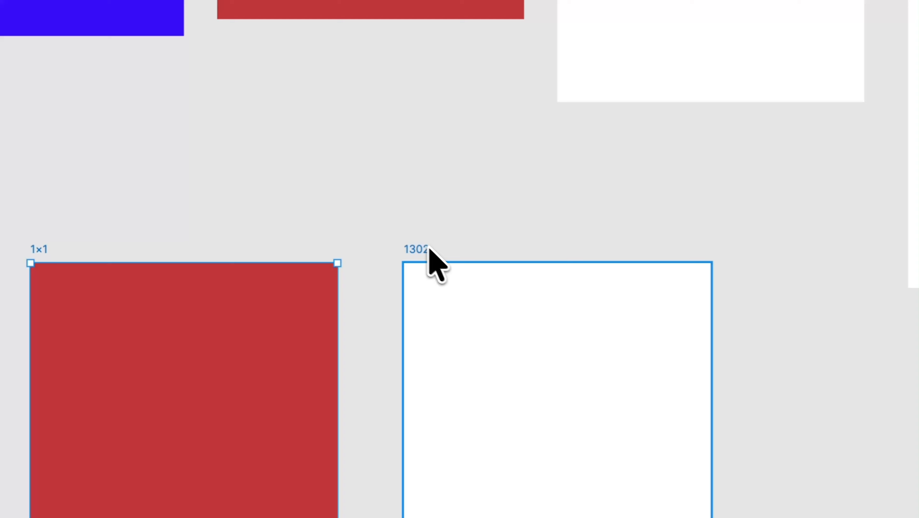
# Step: Rename the copied white frame beside the 1x1 frame as 9:16
pyautogui.doubleClick(425, 249)
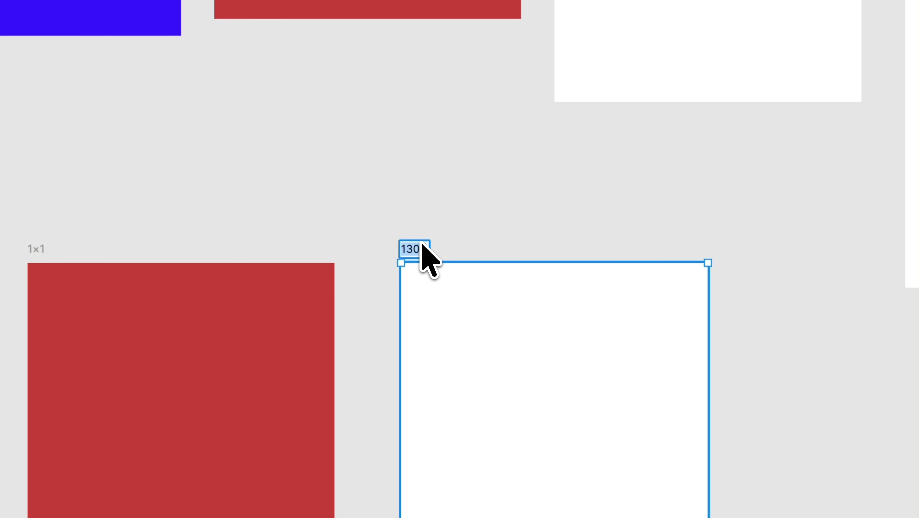
pyautogui.write('9:1')
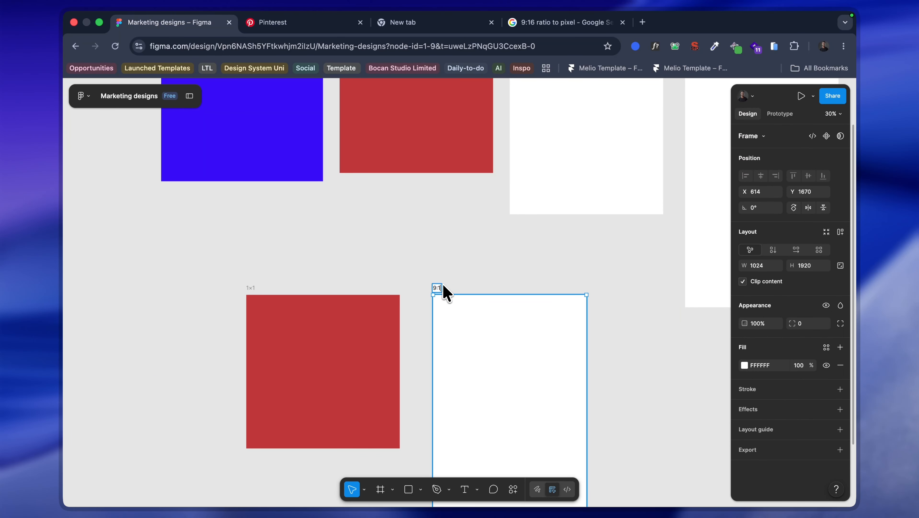
pyautogui.write('6')
pyautogui.press('Return')
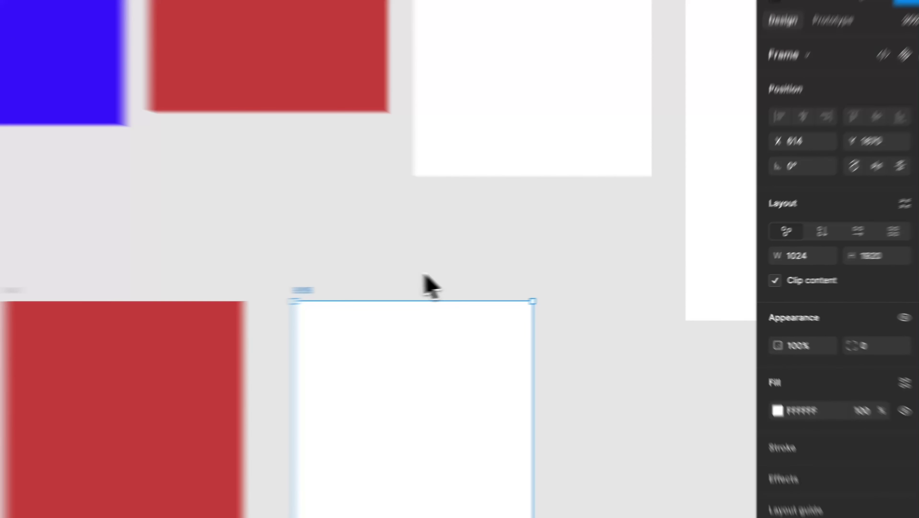
# Step: Move the 9:16 frame left, closer to the red 1x1 frame, to X 548 with their top edges aligned
pyautogui.click(516, 281)
pyautogui.scroll(-4, 515, 281)
pyautogui.moveTo(510, 279); pyautogui.dragTo(500, 278)
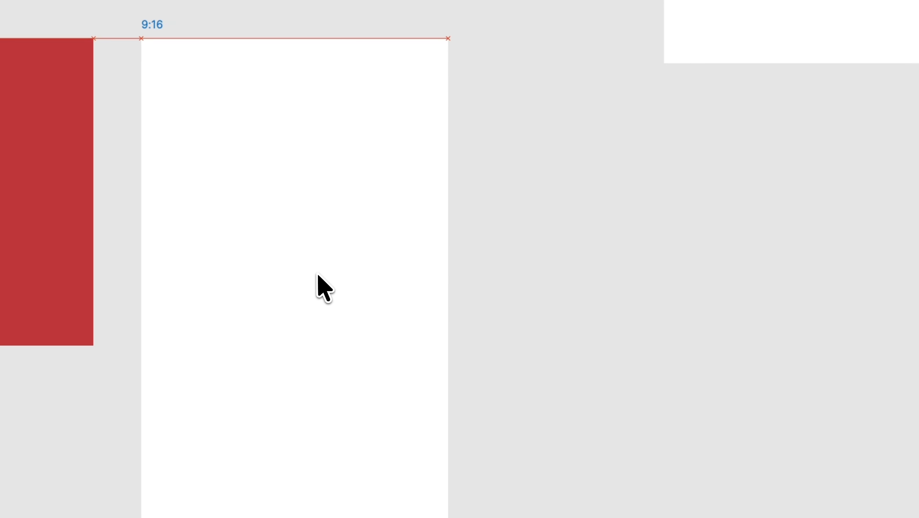
pyautogui.moveTo(318, 275); pyautogui.dragTo(317, 276)
# Step: Set the 9:16 frame's width to 1080
pyautogui.click(517, 264)
pyautogui.click(295, 219)
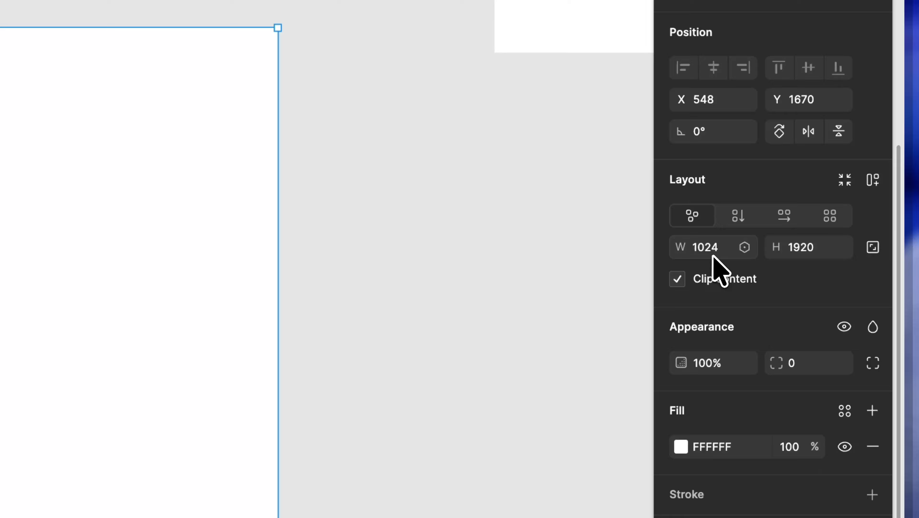
pyautogui.click(836, 254)
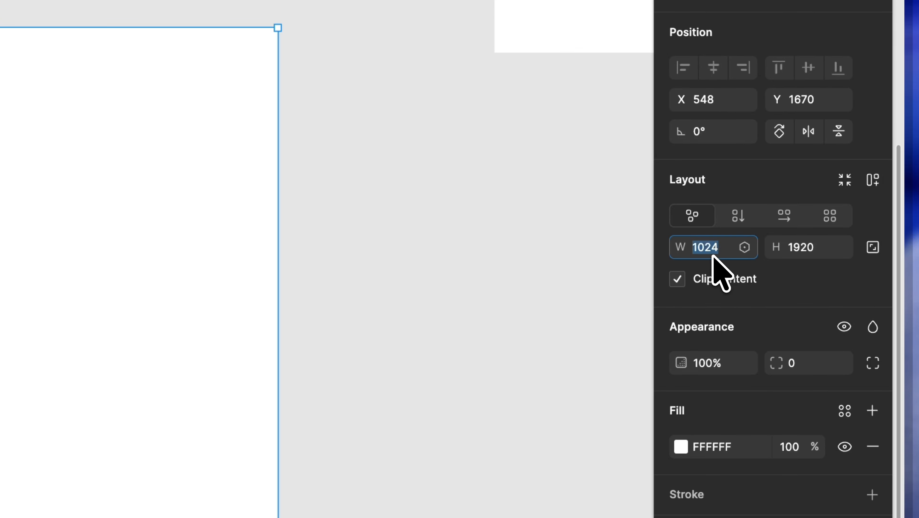
pyautogui.write('1080')
pyautogui.press('Return')
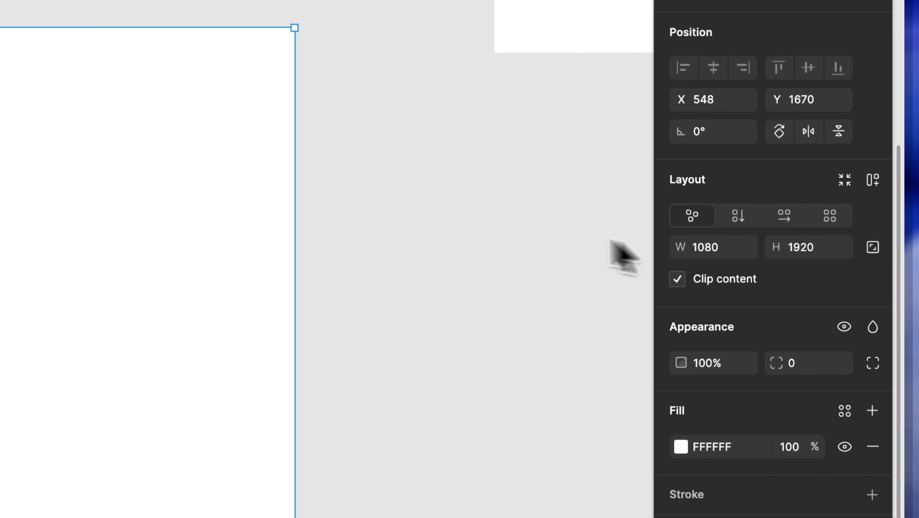
# Step: Resize the red 1x1 frame to a width of 1080 and a height of 1080
pyautogui.click(513, 236)
pyautogui.scroll(5, 496, 232)
pyautogui.click(37, 179)
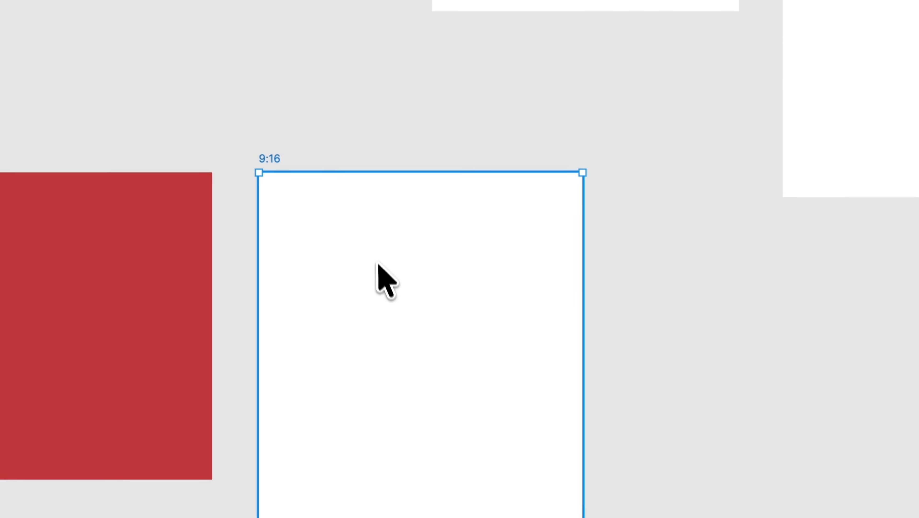
pyautogui.click(238, 257)
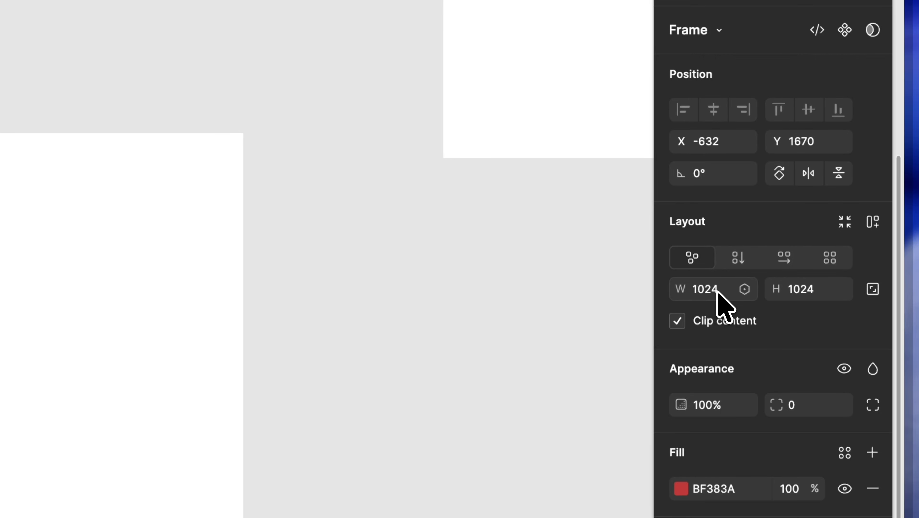
pyautogui.click(803, 305)
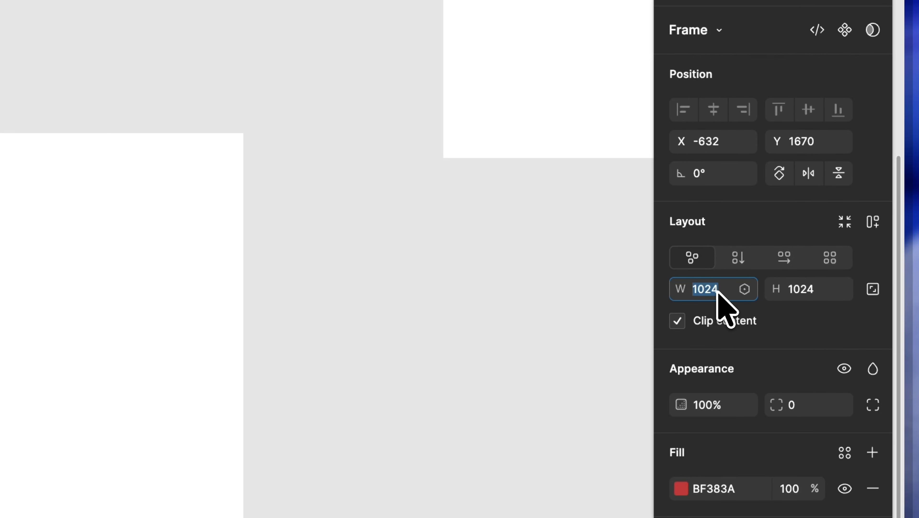
pyautogui.write('10')
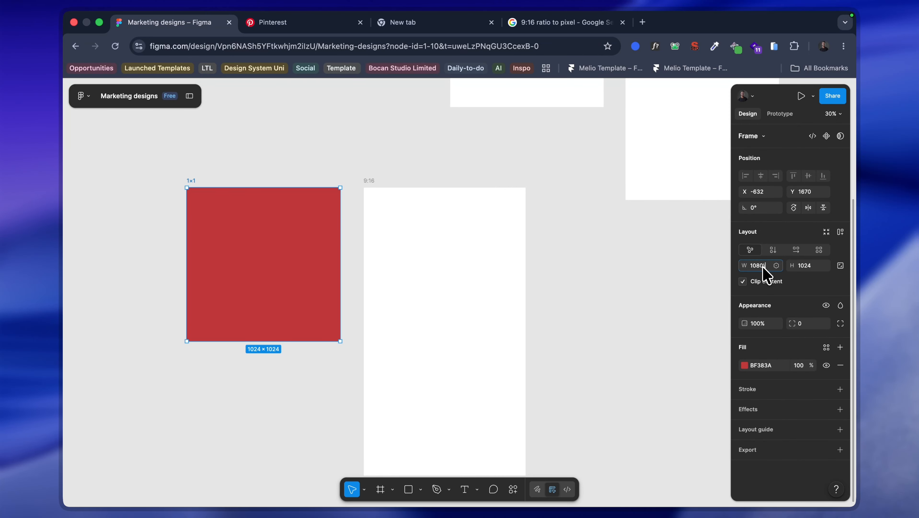
pyautogui.click(792, 265)
pyautogui.click(811, 265)
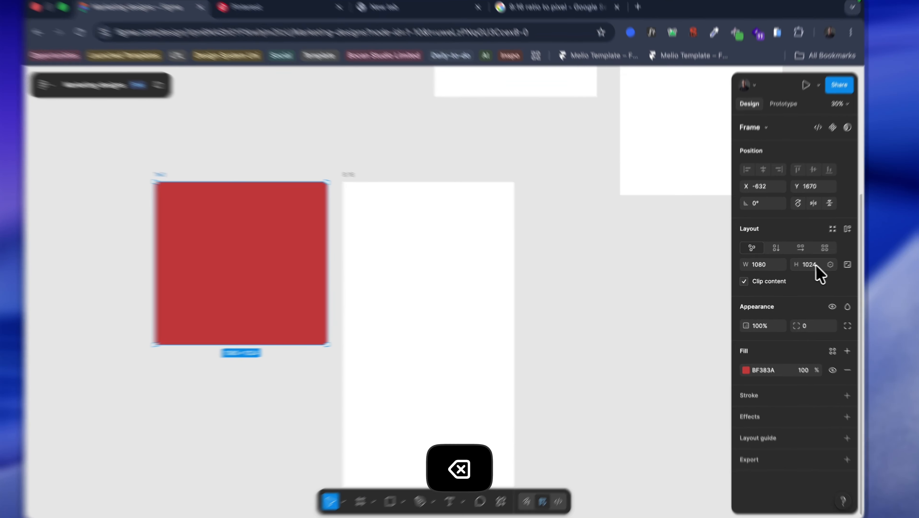
pyautogui.write('1')
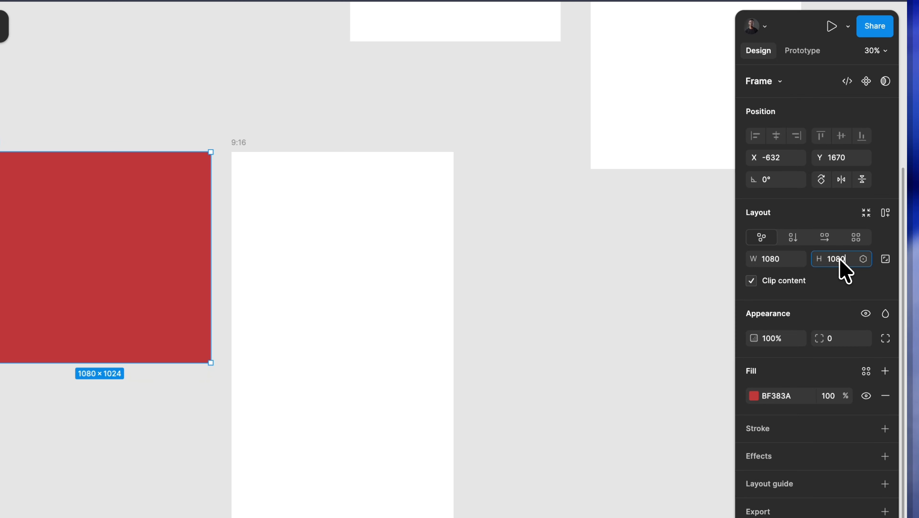
pyautogui.press('Return')
# Step: Spread out the top row by shifting the 1080 and 1024 frames left and moving the 1300 frame to X 448, between them and 1301
pyautogui.scroll(-4, 476, 260)
pyautogui.scroll(2, 435, 185)
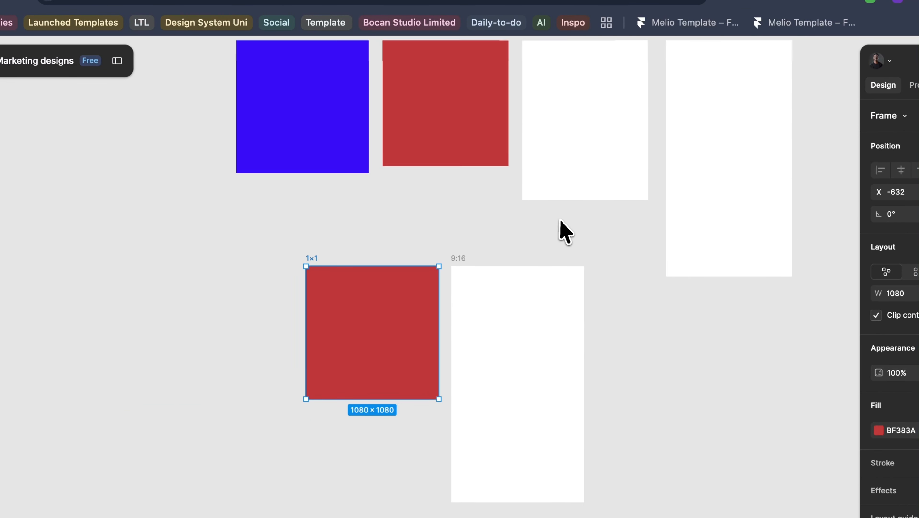
pyautogui.scroll(5, 242, 181)
pyautogui.moveTo(204, 162); pyautogui.dragTo(267, 226)
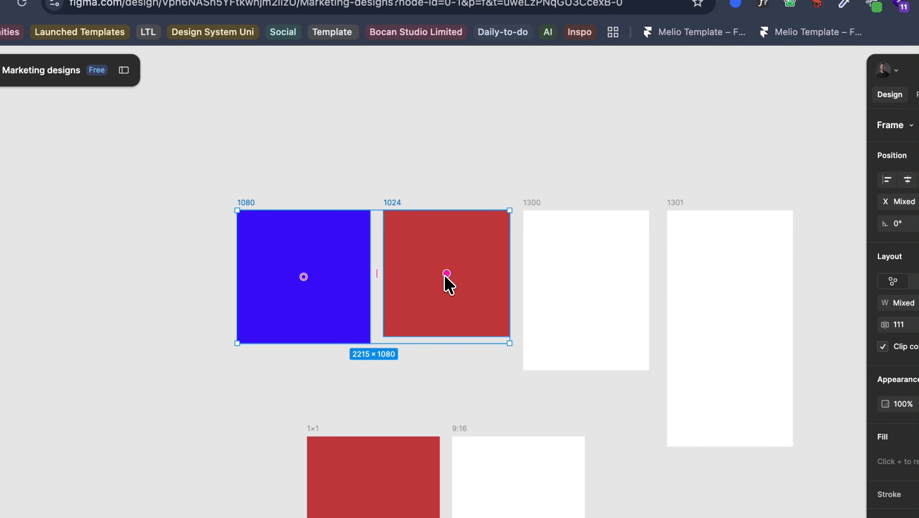
pyautogui.click(591, 299)
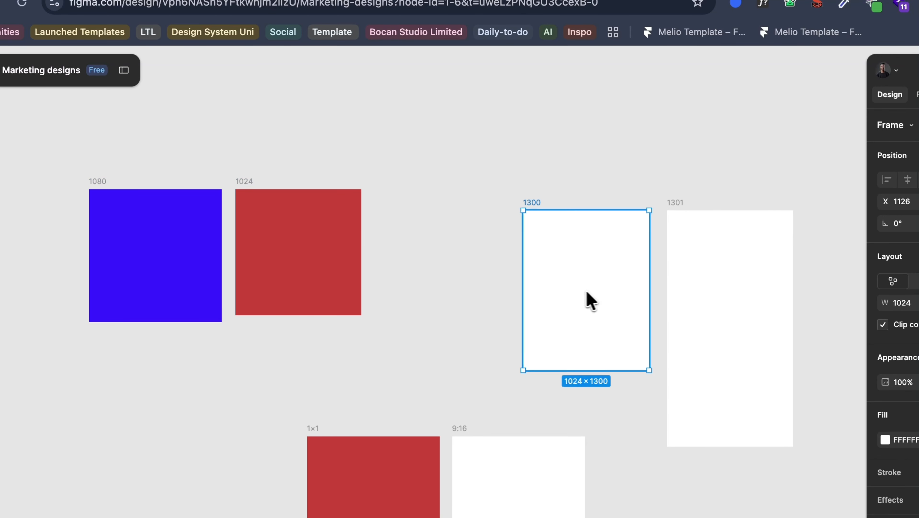
pyautogui.moveTo(590, 299); pyautogui.dragTo(505, 274)
pyautogui.scroll(3, 582, 254)
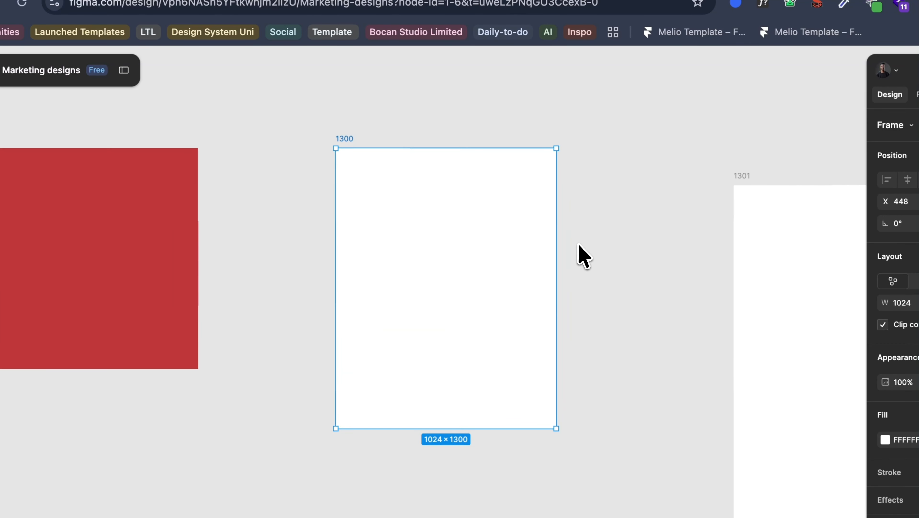
pyautogui.scroll(-3, 490, 253)
pyautogui.scroll(-5, 480, 273)
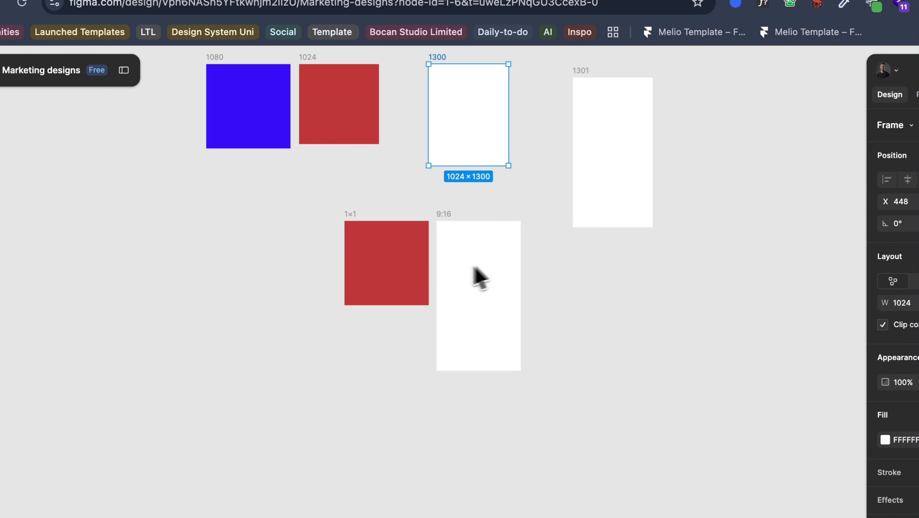
# Step: Spread the 1x1 and 9:16 frames apart and place the 1300 frame between them at X -283, Y 1670, with the 9:16 frame at X 934
pyautogui.moveTo(406, 289); pyautogui.dragTo(334, 289)
pyautogui.moveTo(488, 328); pyautogui.dragTo(529, 324)
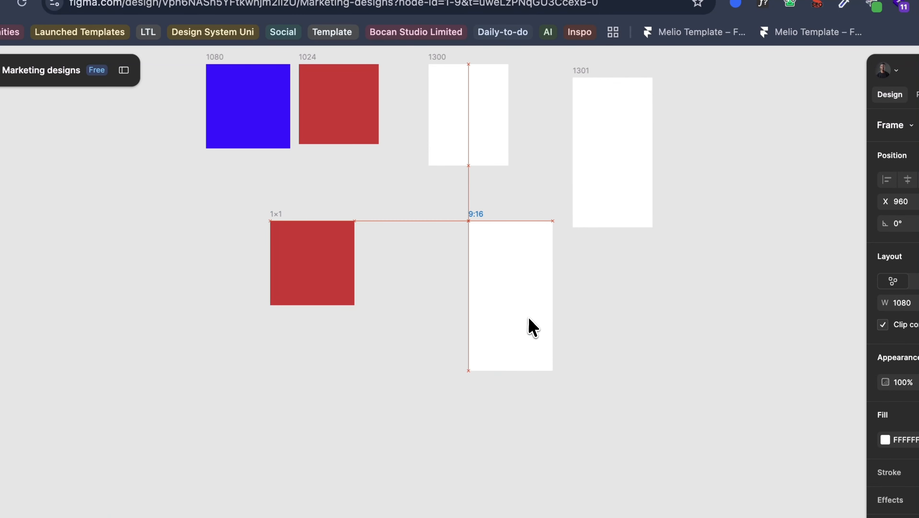
pyautogui.moveTo(449, 139); pyautogui.dragTo(395, 299)
pyautogui.moveTo(487, 284); pyautogui.dragTo(486, 289)
pyautogui.scroll(5, 455, 288)
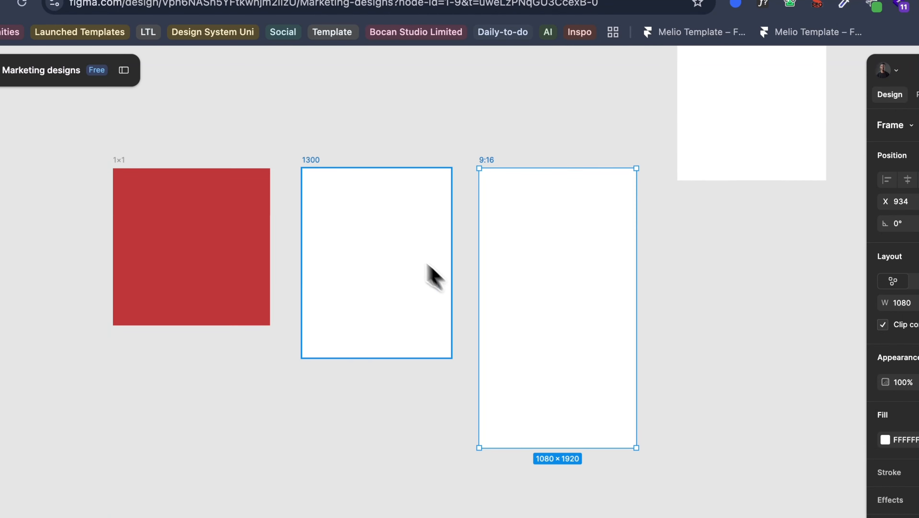
# Step: Set the 1300 frame's width to 1080
pyautogui.click(361, 213)
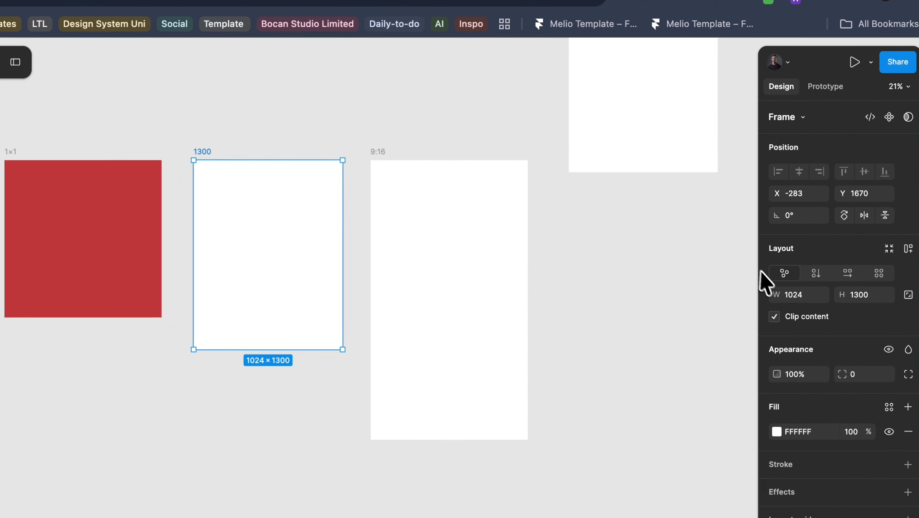
pyautogui.click(793, 294)
pyautogui.write('10')
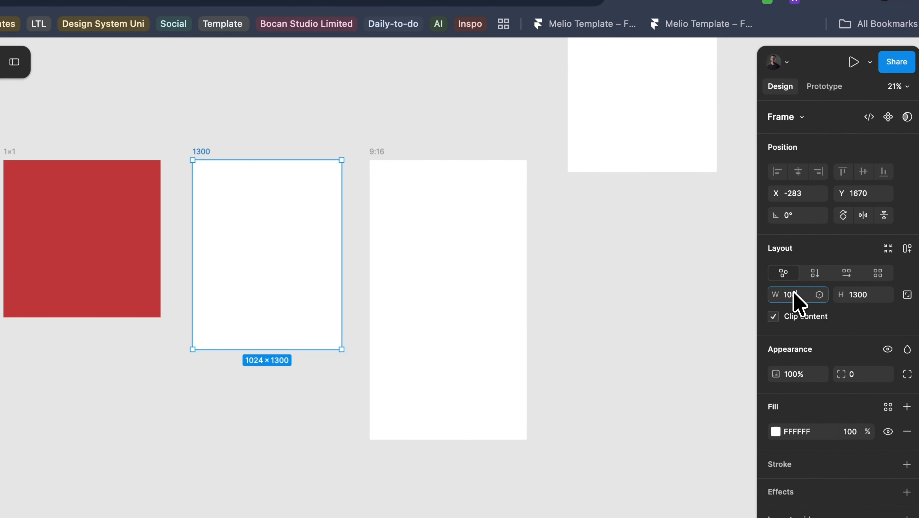
pyautogui.write('80')
pyautogui.press('Return')
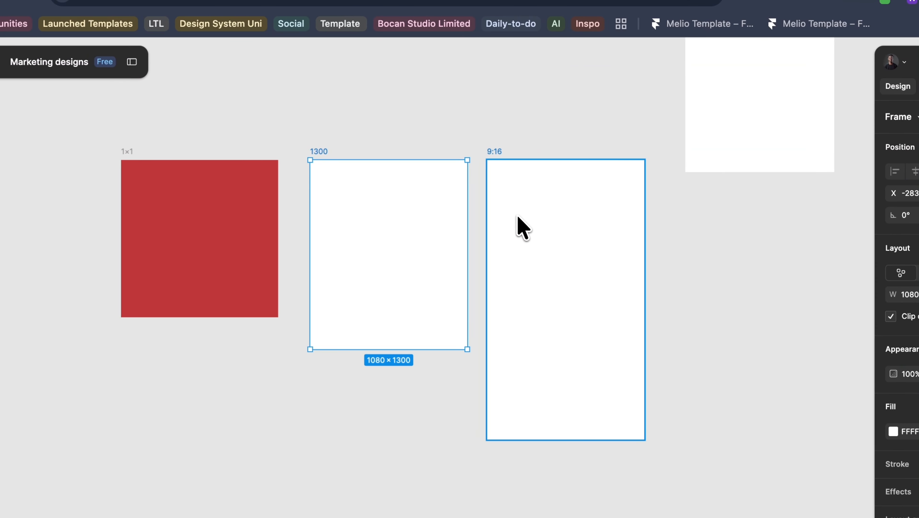
# Step: Even out the gaps around the 1300 frame by moving the 9:16 frame to X 1007 and the 1x1 frame to X -1573
pyautogui.moveTo(522, 226); pyautogui.dragTo(533, 226)
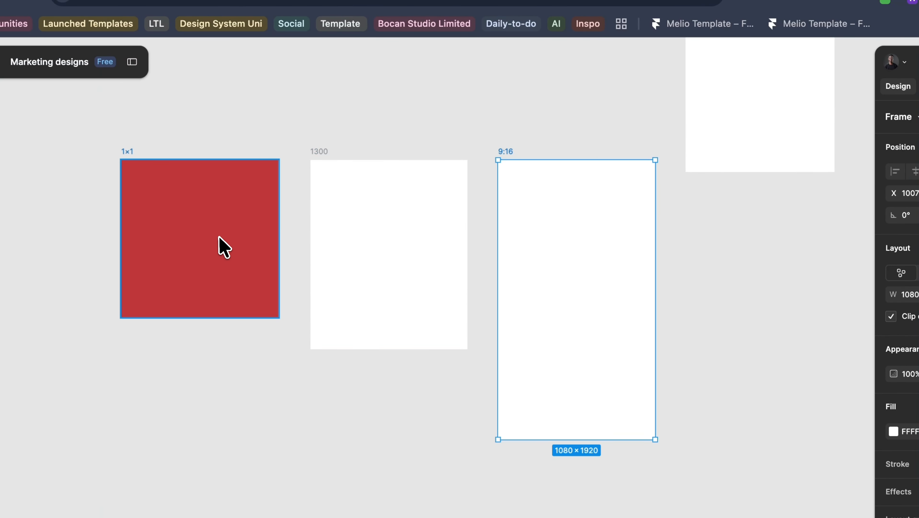
pyautogui.moveTo(219, 236)
pyautogui.mouseDown()
pyautogui.moveTo(181, 237)
pyautogui.moveTo(218, 235)
pyautogui.mouseUp()
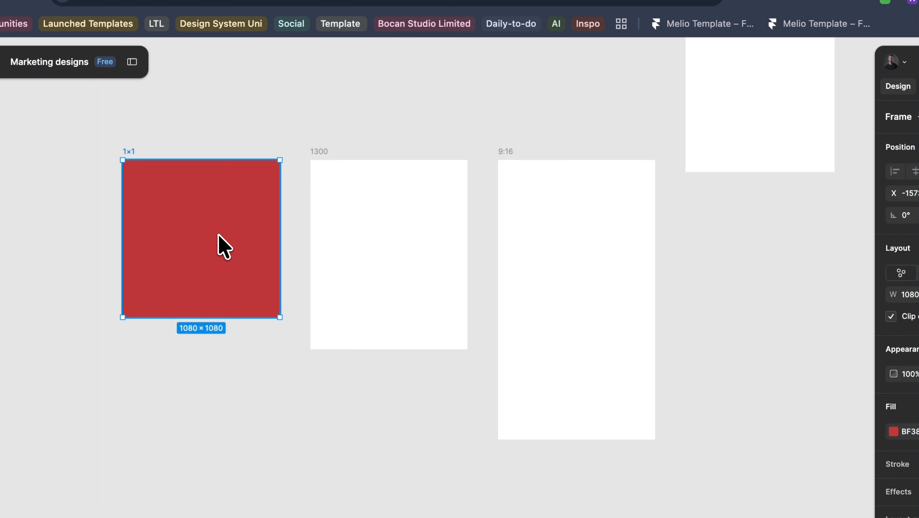
pyautogui.click(537, 269)
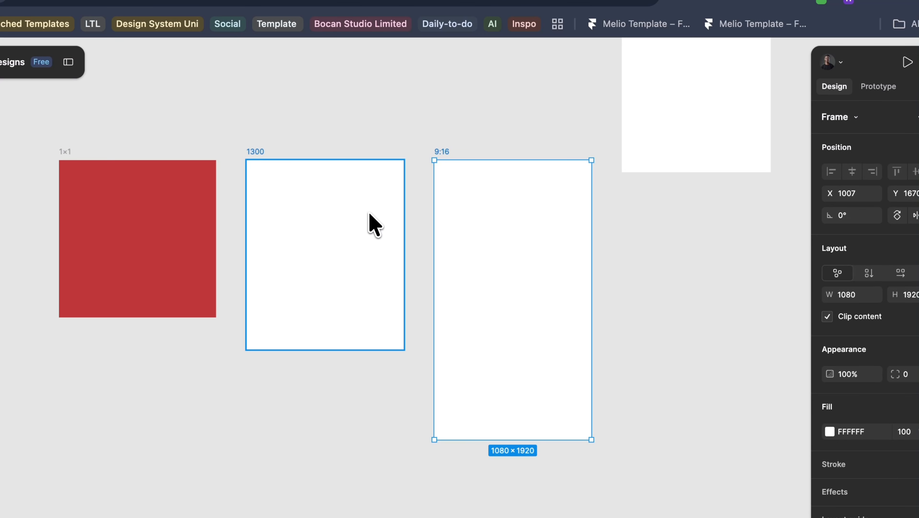
pyautogui.click(373, 223)
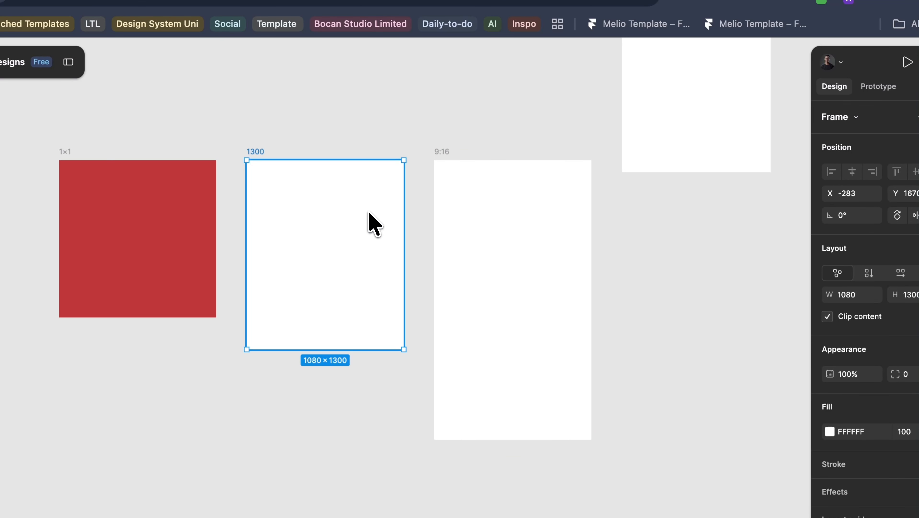
pyautogui.moveTo(342, 226); pyautogui.dragTo(343, 226)
pyautogui.click(669, 243)
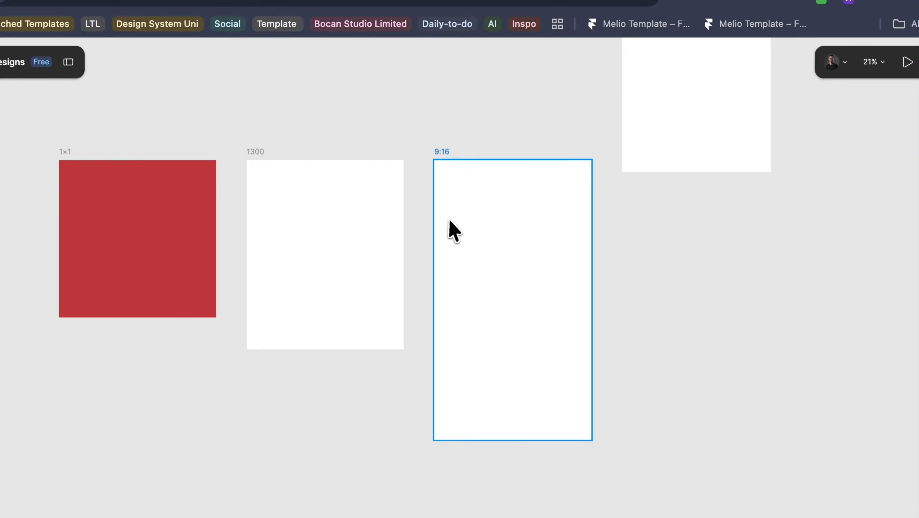
# Step: Change the 9:16 frame's fill colour to black
pyautogui.click(451, 229)
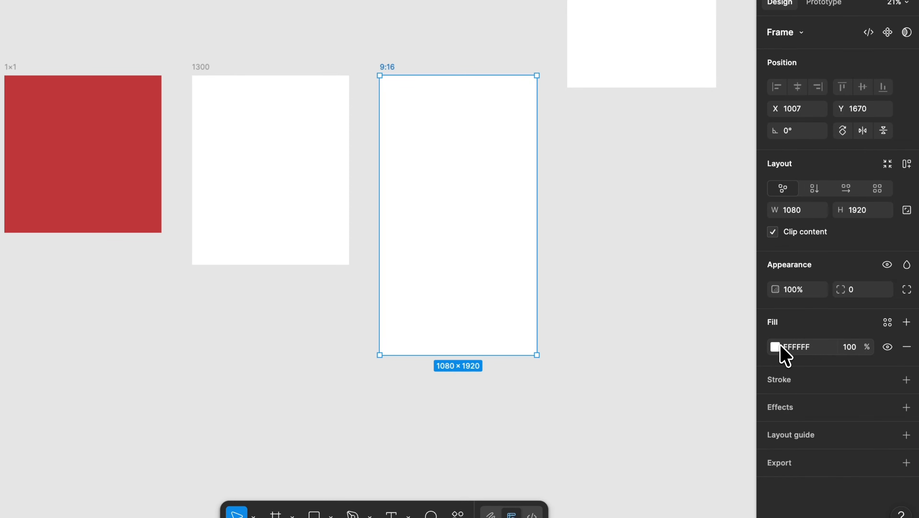
pyautogui.click(775, 347)
pyautogui.moveTo(732, 332); pyautogui.dragTo(547, 434)
pyautogui.click(496, 435)
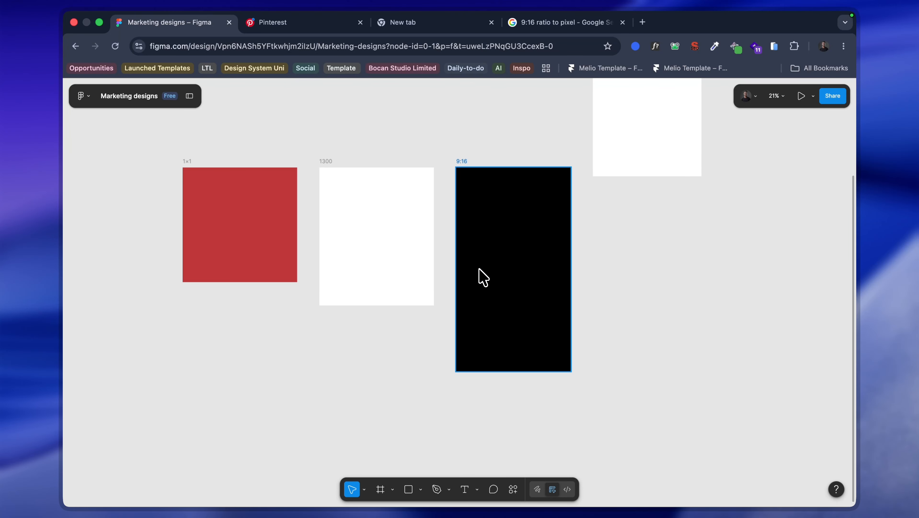
# Step: Rename the red 1x1 frame as 1:1
pyautogui.scroll(5, 455, 281)
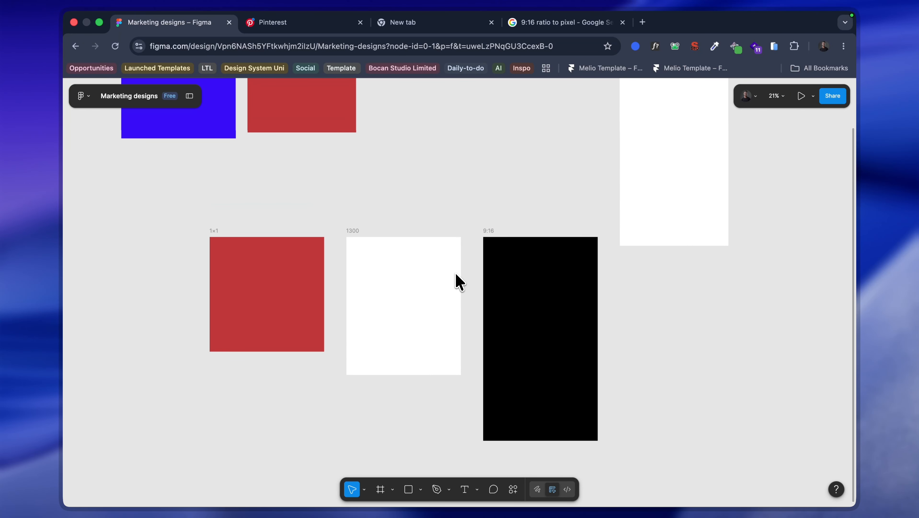
pyautogui.scroll(3, 380, 332)
pyautogui.scroll(-2, 381, 332)
pyautogui.hscroll(-2, 381, 332)
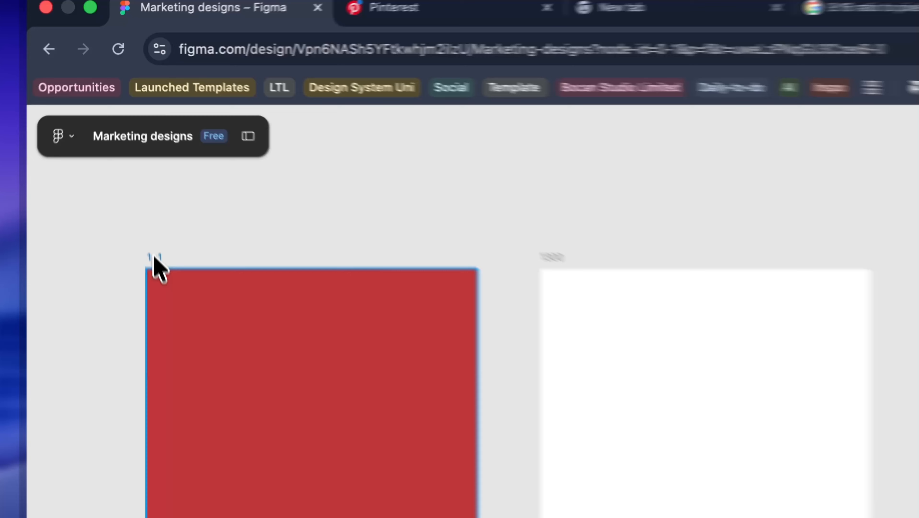
pyautogui.doubleClick(135, 165)
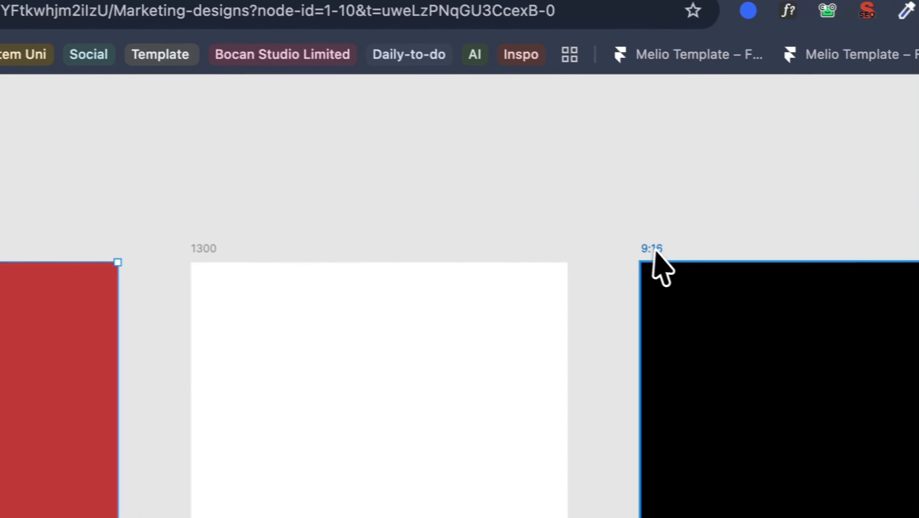
pyautogui.doubleClick(651, 251)
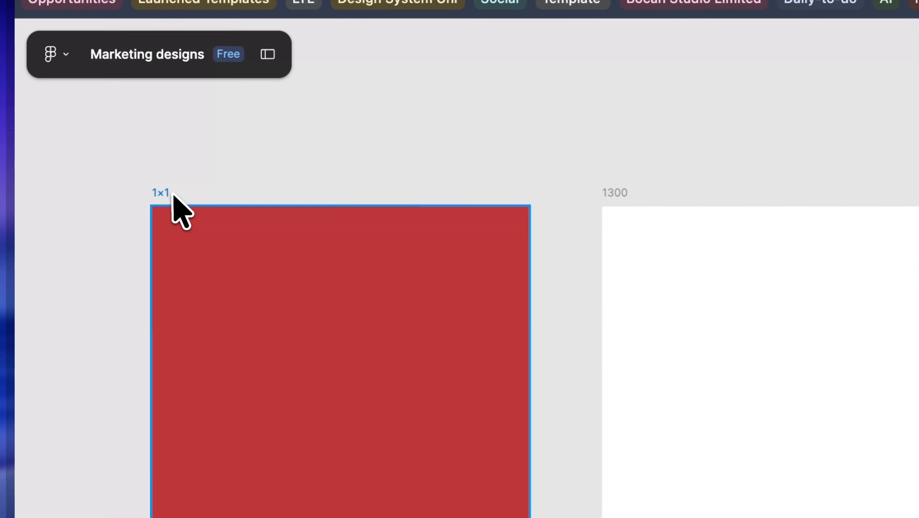
pyautogui.click(165, 196)
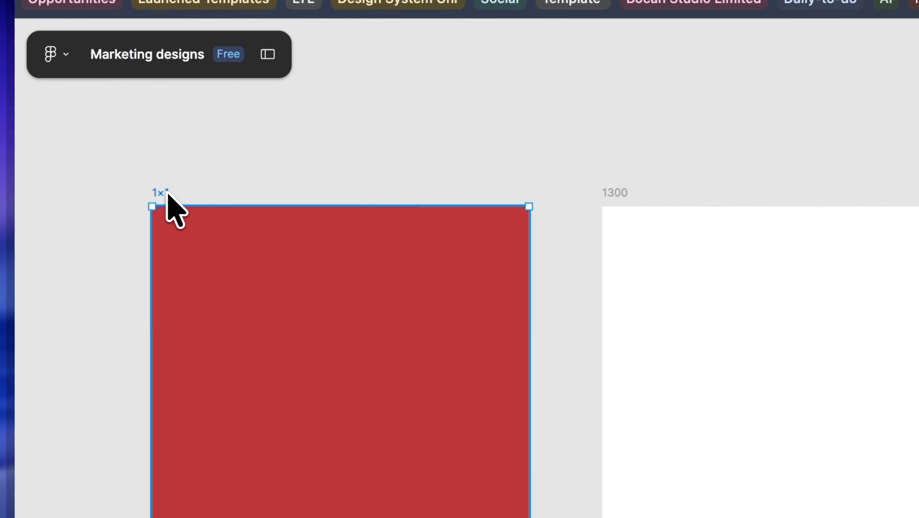
pyautogui.doubleClick(162, 193)
pyautogui.click(162, 192)
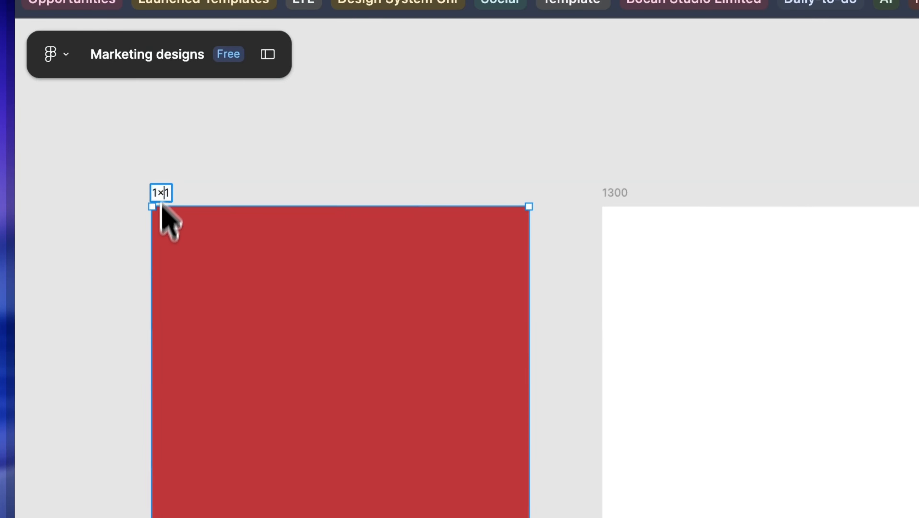
pyautogui.press('BackSpace')
pyautogui.write(':')
pyautogui.press('Return')
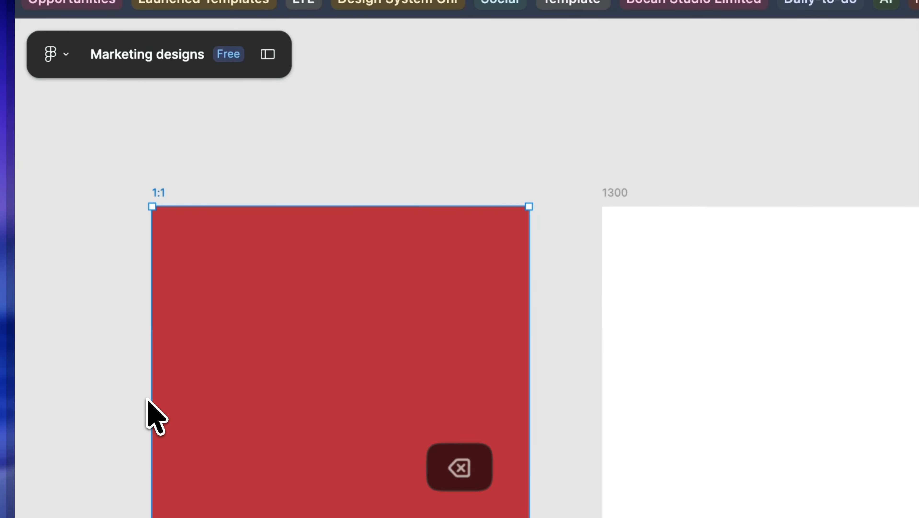
pyautogui.click(493, 135)
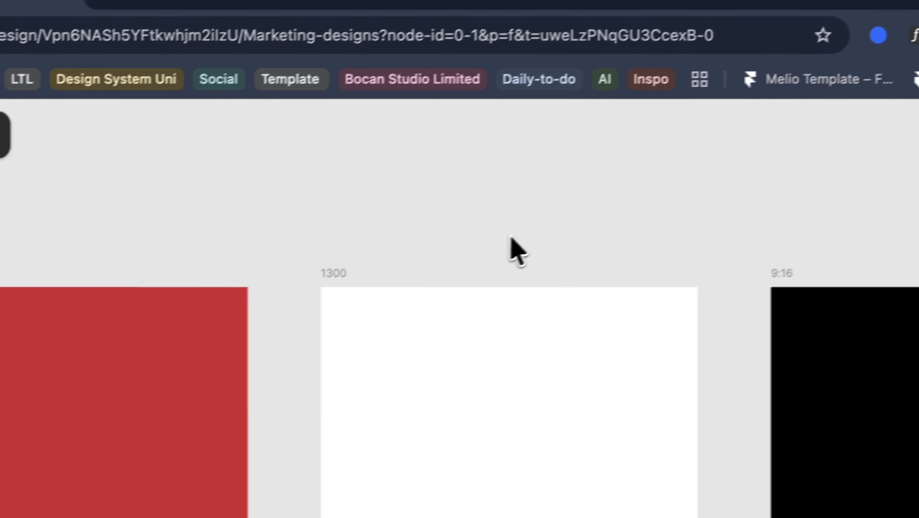
# Step: Examine the 1:1, 1300 and 9:16 frames side by side and compare their proportions
pyautogui.hscroll(2, 792, 155)
pyautogui.scroll(-2, 895, 205)
pyautogui.scroll(-5, 645, 320)
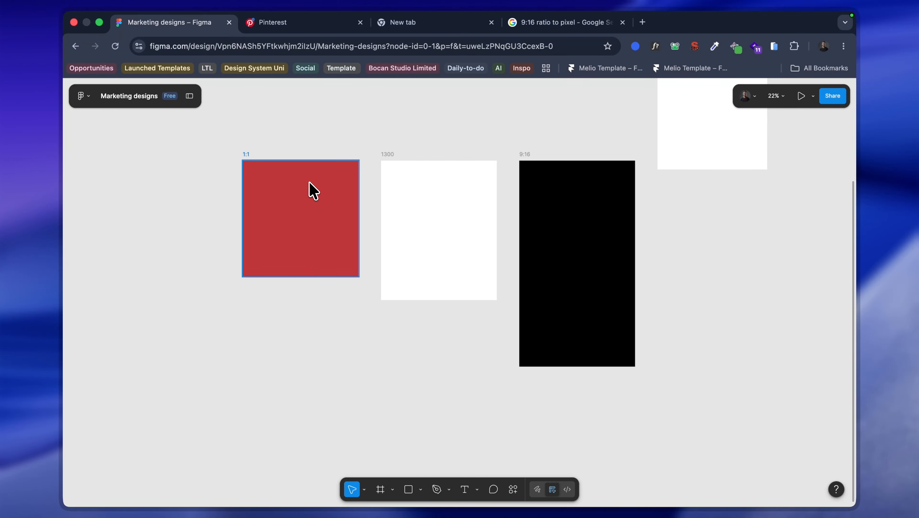
pyautogui.scroll(5, 363, 219)
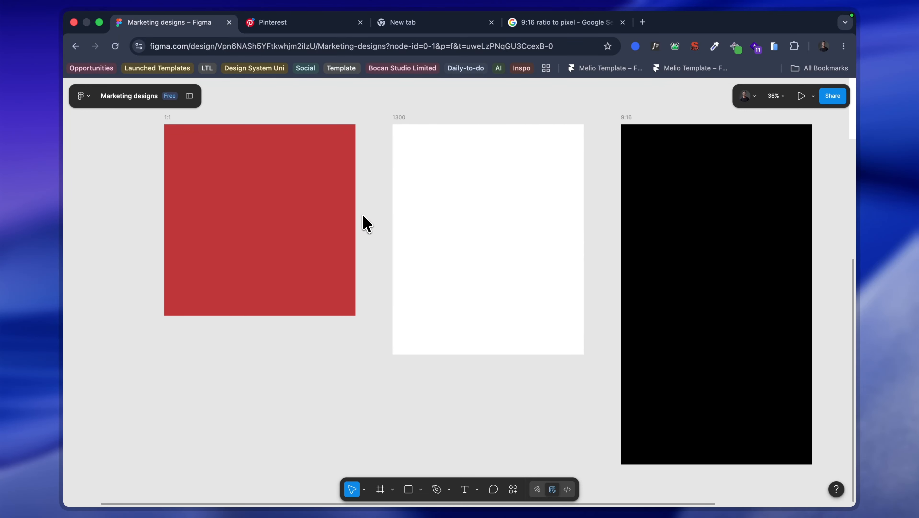
pyautogui.scroll(1, 366, 219)
pyautogui.scroll(2, 335, 255)
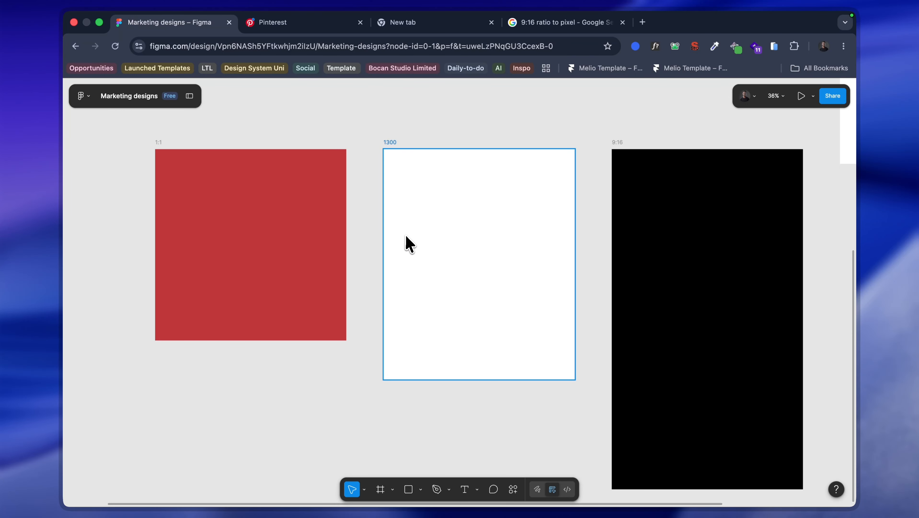
pyautogui.scroll(-3, 340, 223)
pyautogui.scroll(2, 297, 213)
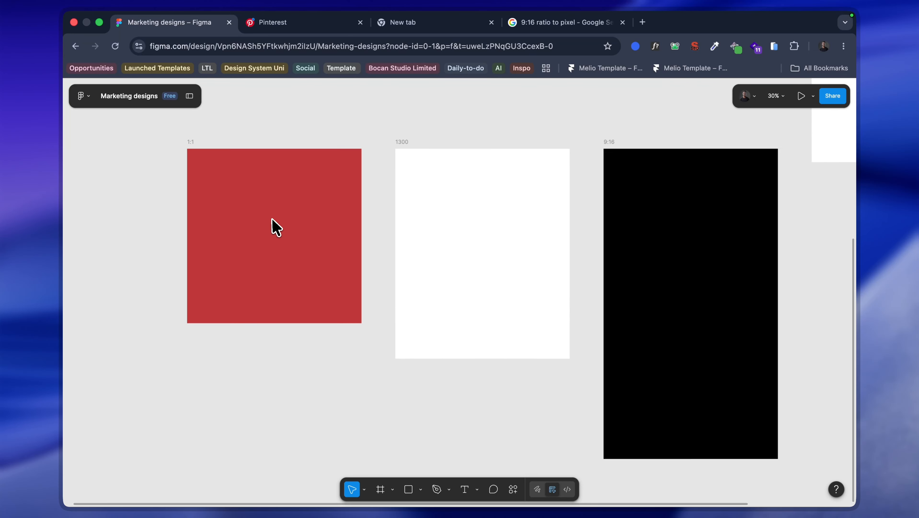
pyautogui.scroll(1, 273, 220)
pyautogui.click(303, 205)
pyautogui.hscroll(5, 383, 220)
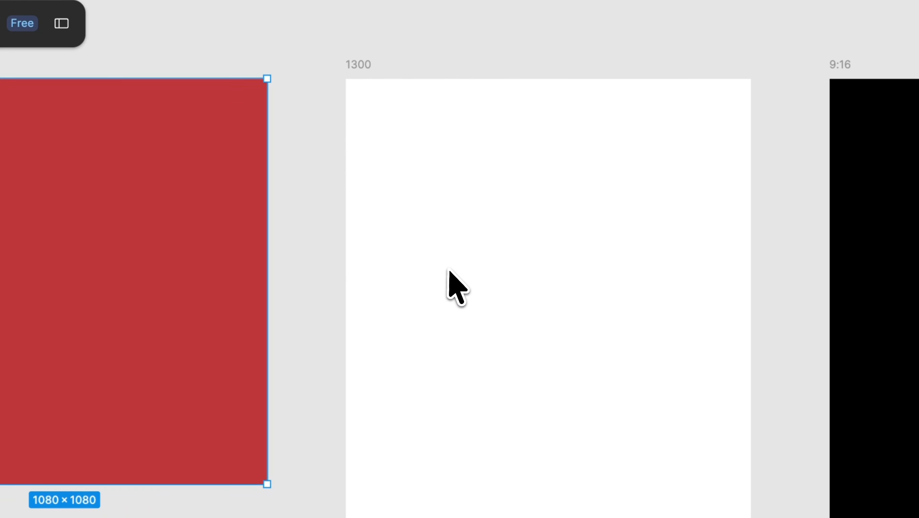
pyautogui.hscroll(7, 602, 277)
pyautogui.scroll(-4, 453, 224)
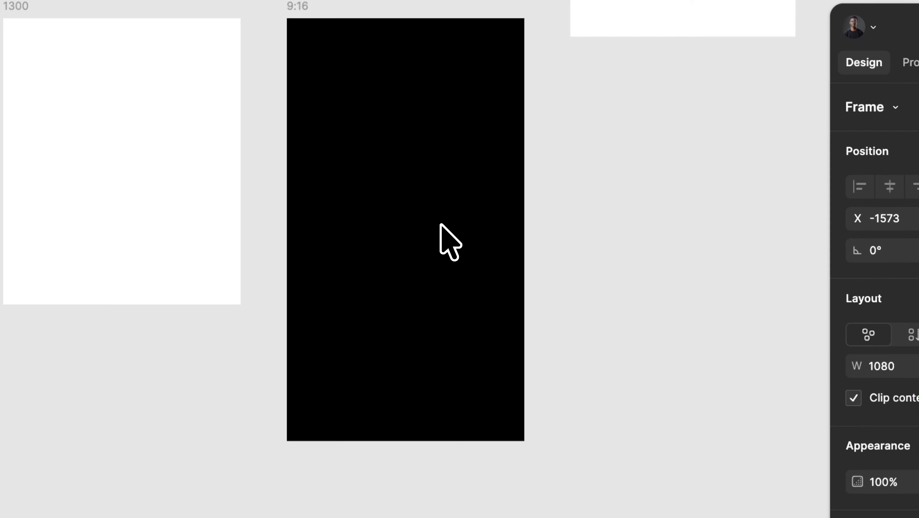
# Step: Restore the full interface so the page and layer lists and the properties are shown beside the canvas
pyautogui.hotkey('shift', '\\')
pyautogui.scroll(3, 636, 374)
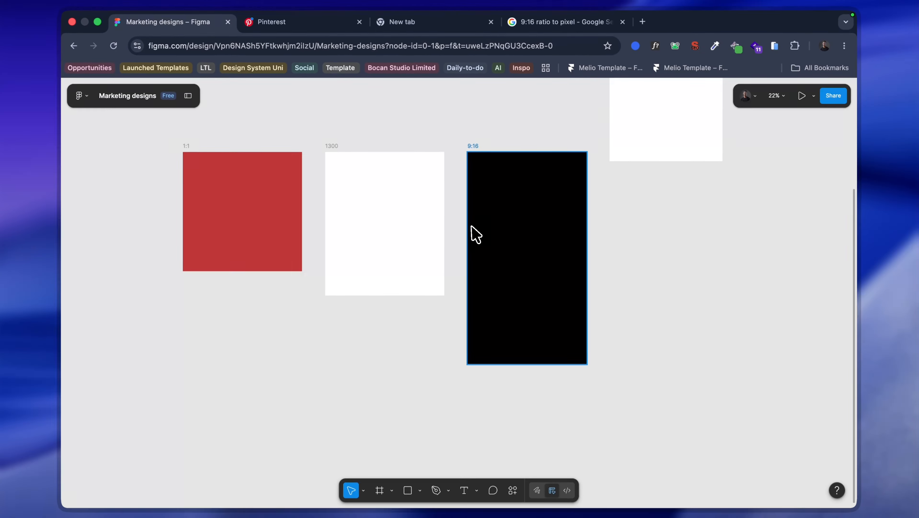
pyautogui.hotkey('shift', '\\')
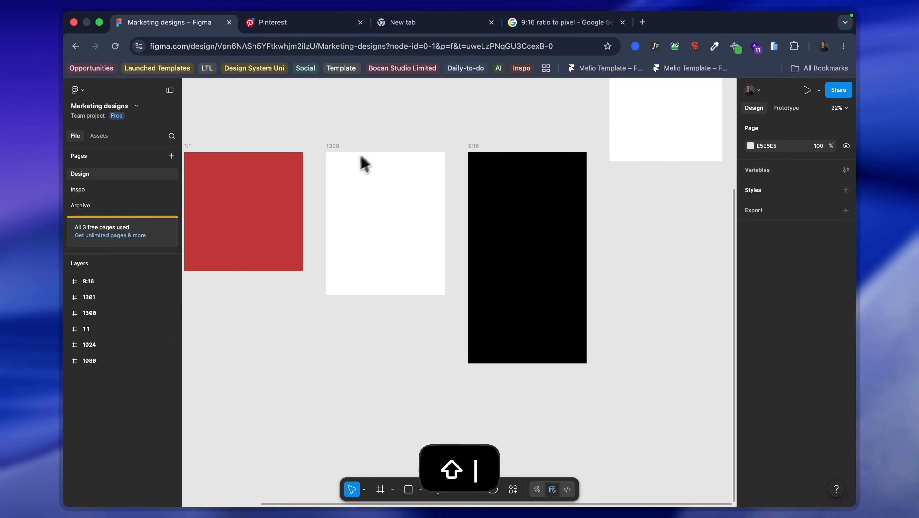
pyautogui.press('r')
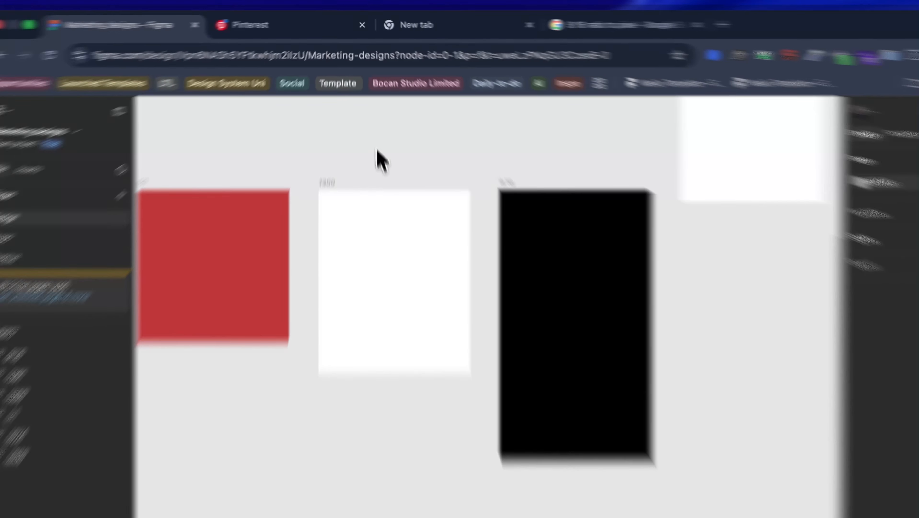
pyautogui.moveTo(377, 147); pyautogui.dragTo(470, 166)
pyautogui.press('BackSpace')
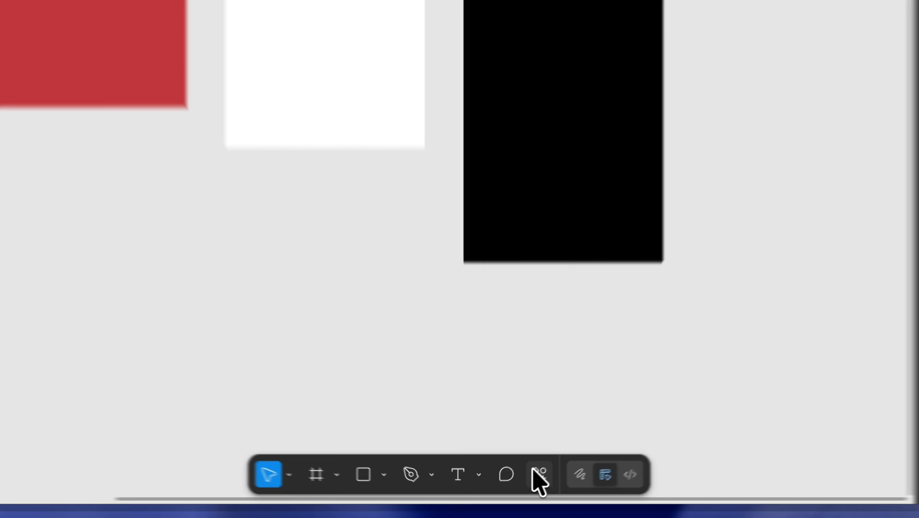
# Step: Search the actions for "ruler" and turn on the canvas rulers
pyautogui.click(513, 489)
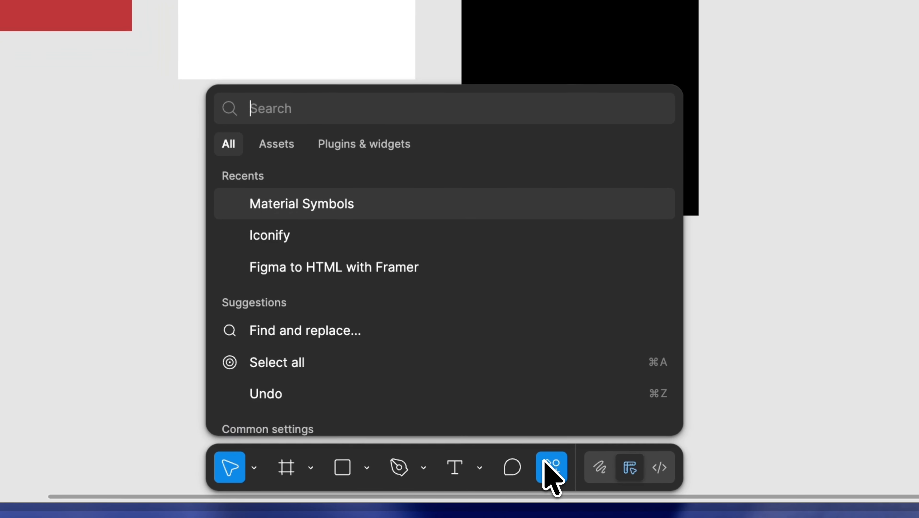
pyautogui.write('ruler')
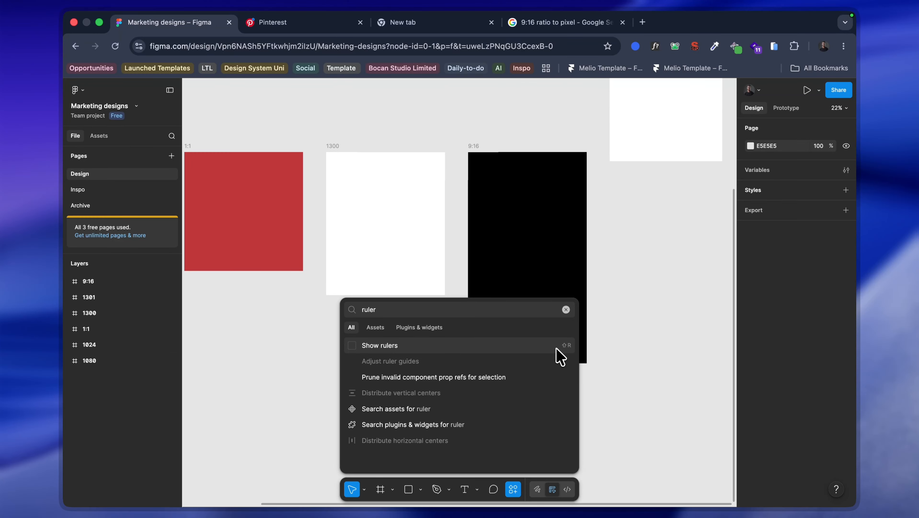
pyautogui.click(275, 351)
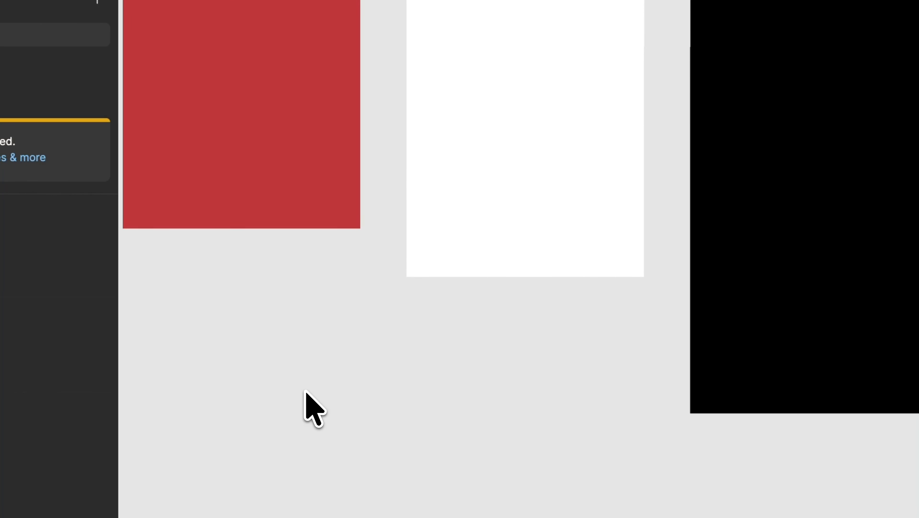
pyautogui.hotkey('shift', 'r')
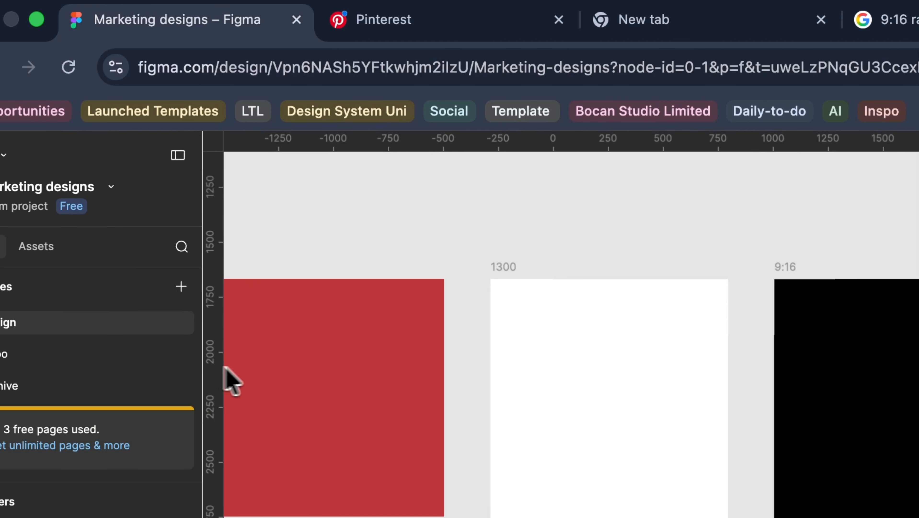
# Step: Add a vertical guide at 125 inside the 1300 frame and a horizontal canvas guide at 1727 near the frames' upper edges
pyautogui.moveTo(224, 367); pyautogui.dragTo(519, 370)
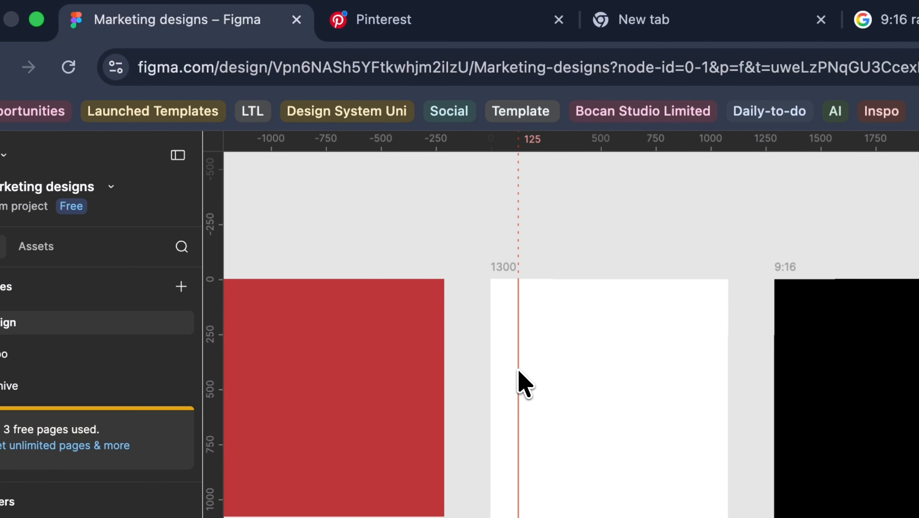
pyautogui.moveTo(764, 146); pyautogui.dragTo(753, 301)
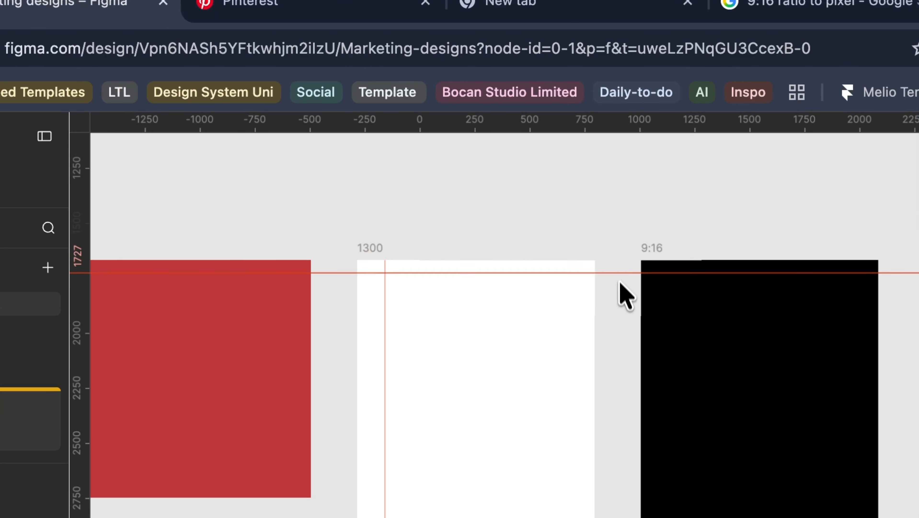
# Step: Undo the ruler guides added on the 1300 frame and the canvas, and turn off the canvas rulers
pyautogui.moveTo(622, 287); pyautogui.dragTo(621, 294)
pyautogui.scroll(3, 474, 332)
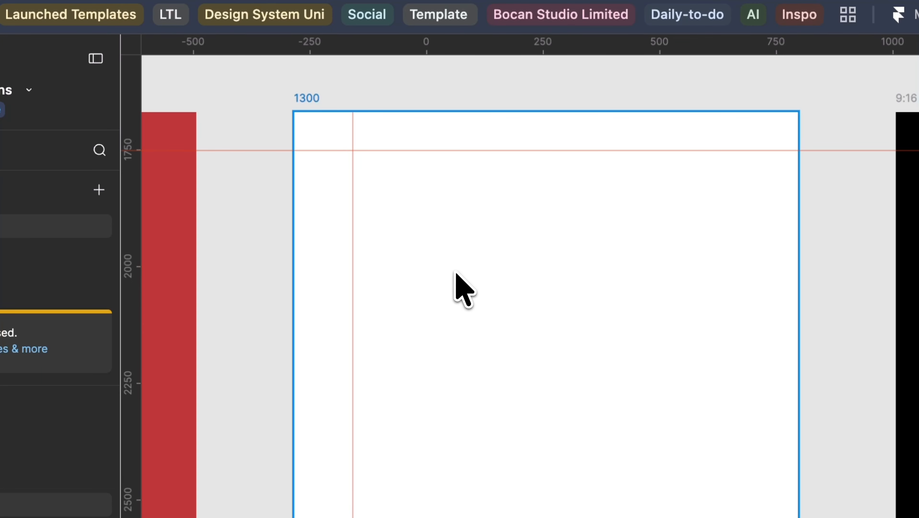
pyautogui.press('super+z')
pyautogui.press('super+z')
pyautogui.press('super+z')
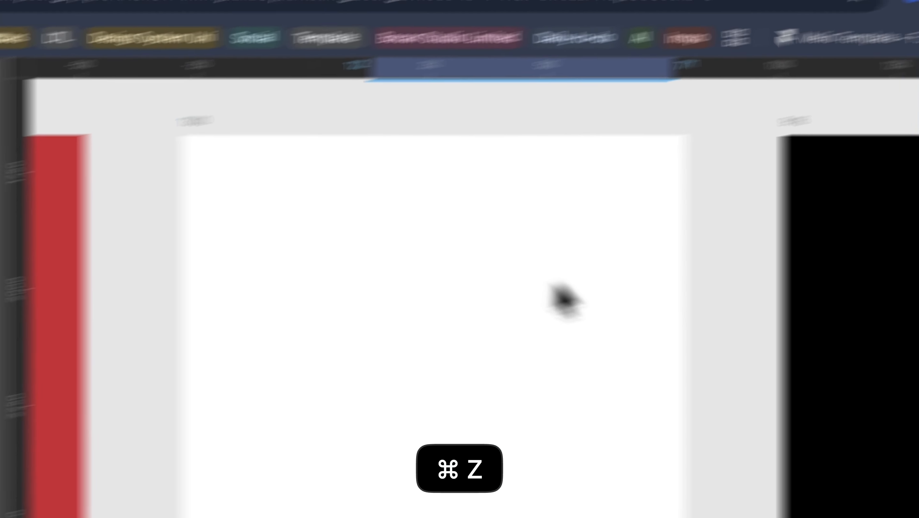
pyautogui.hotkey('shift', 'r')
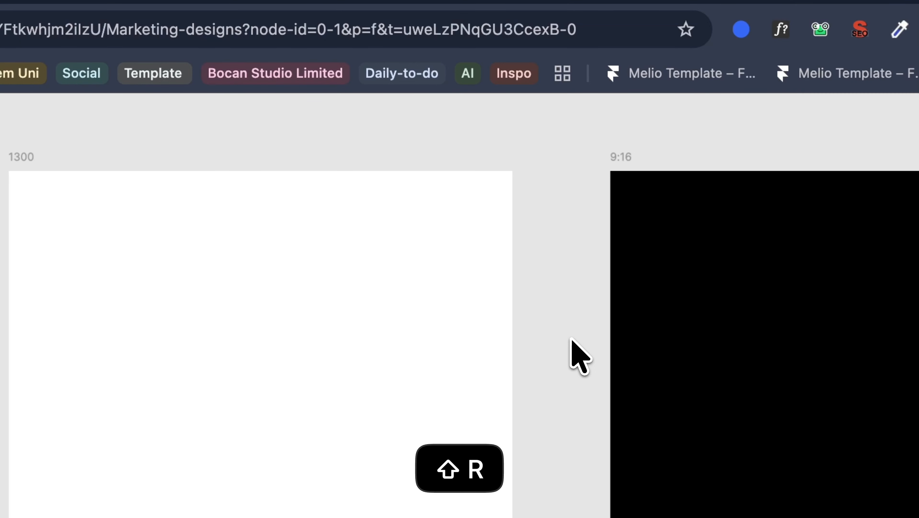
# Step: Delete the stray grey rectangle above the 1300 frame
pyautogui.scroll(-5, 575, 355)
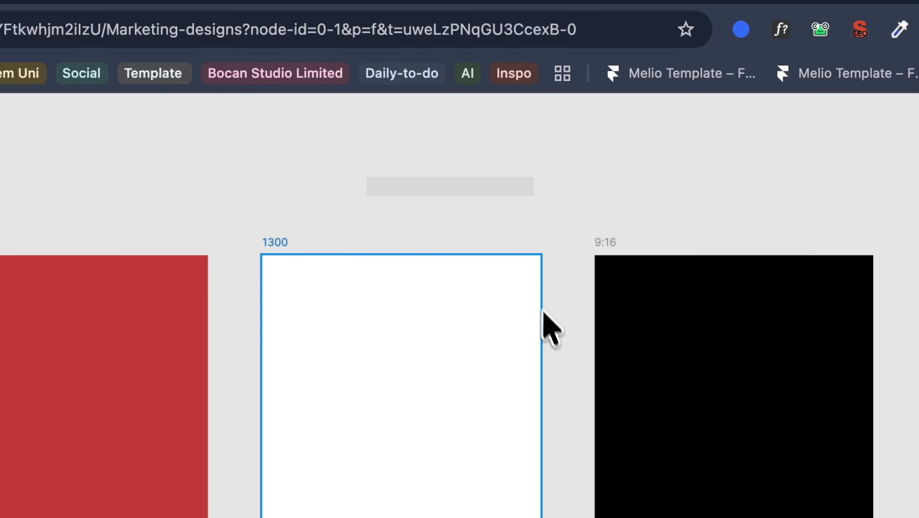
pyautogui.click(484, 181)
pyautogui.press('BackSpace')
pyautogui.scroll(5, 504, 269)
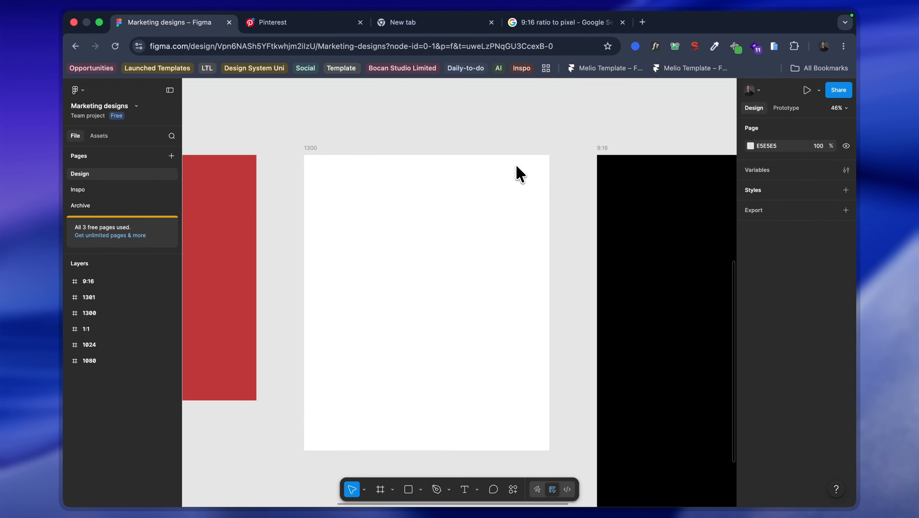
# Step: Move the 9:16 frame and the 1:1 frame well away to the left side of the 1300 frame
pyautogui.click(482, 195)
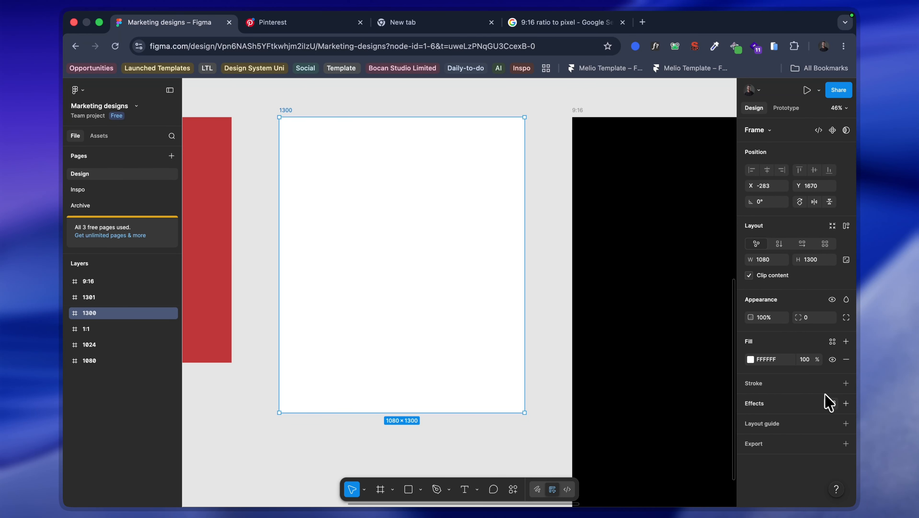
pyautogui.scroll(-5, 604, 214)
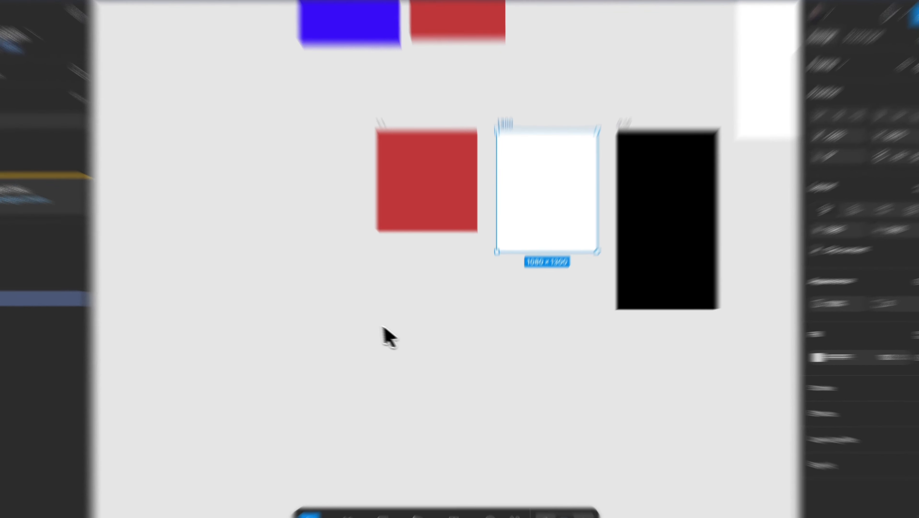
pyautogui.click(411, 334)
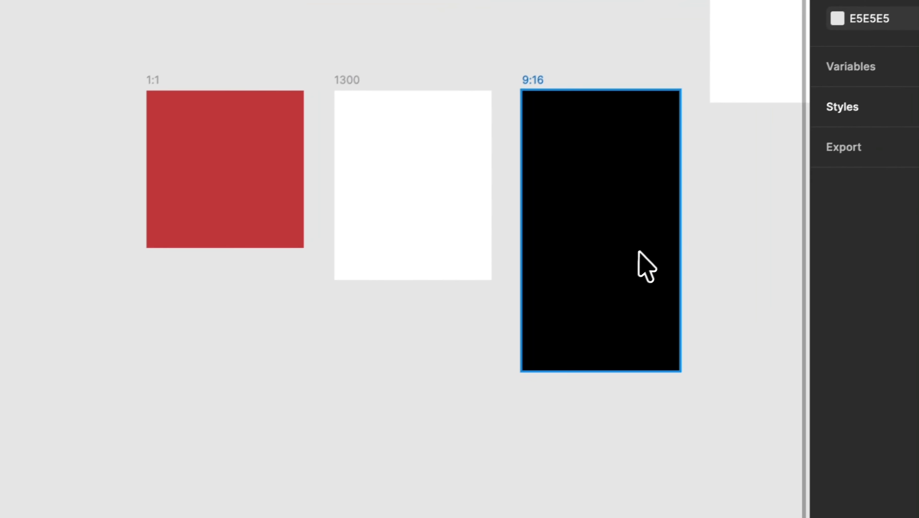
pyautogui.moveTo(638, 250); pyautogui.dragTo(0, 246)
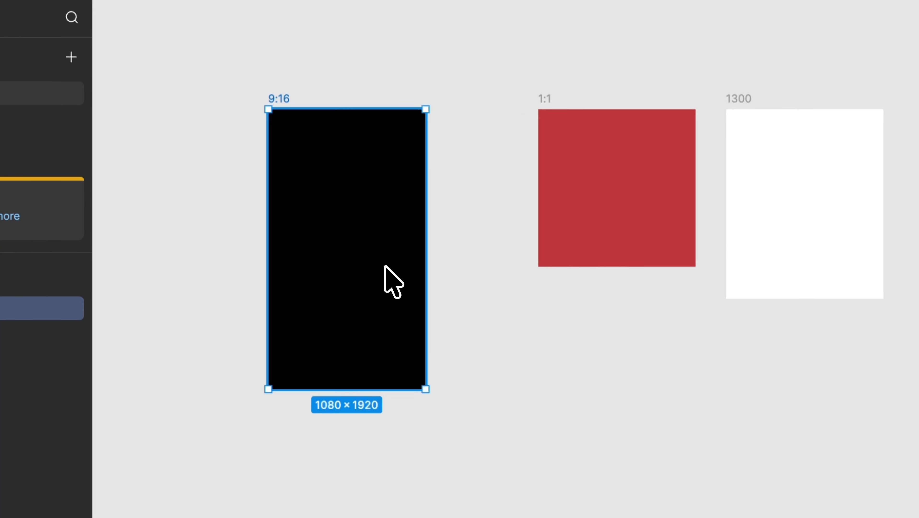
pyautogui.moveTo(238, 227); pyautogui.dragTo(0, 239)
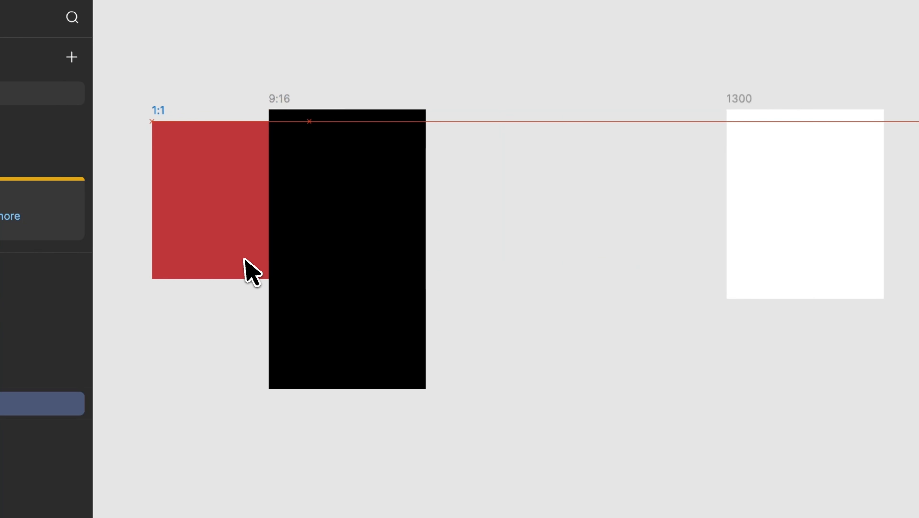
pyautogui.moveTo(244, 258); pyautogui.dragTo(195, 249)
pyautogui.scroll(8, 232, 184)
pyautogui.scroll(-3, 612, 341)
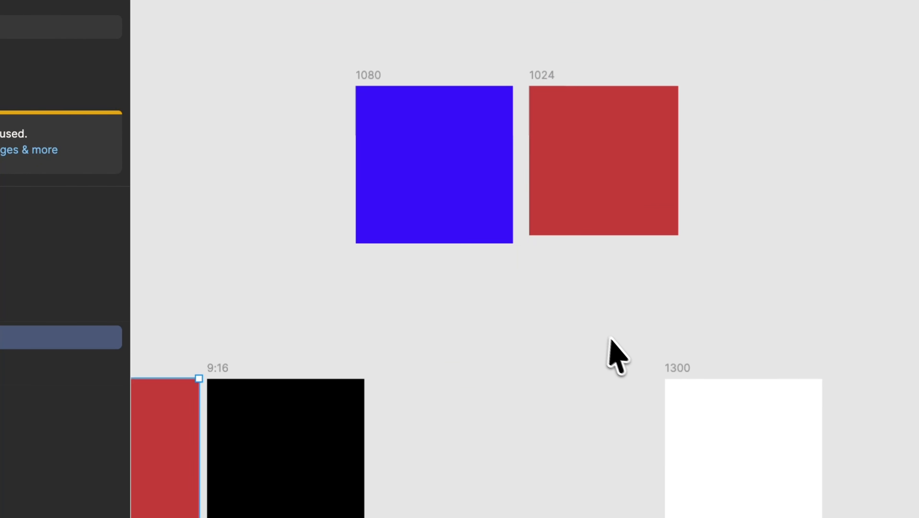
# Step: Delete the leftover 1301 frame from the canvas
pyautogui.scroll(-3, 616, 341)
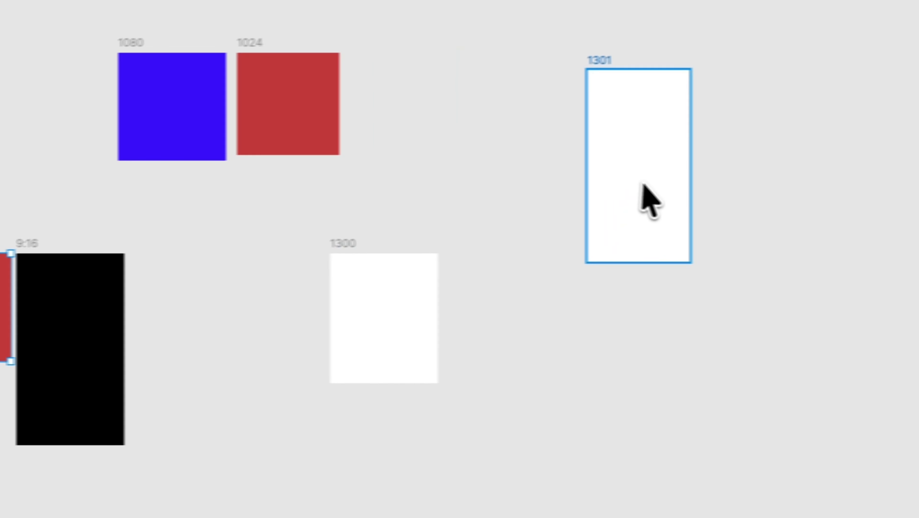
pyautogui.moveTo(644, 186); pyautogui.dragTo(22, 359)
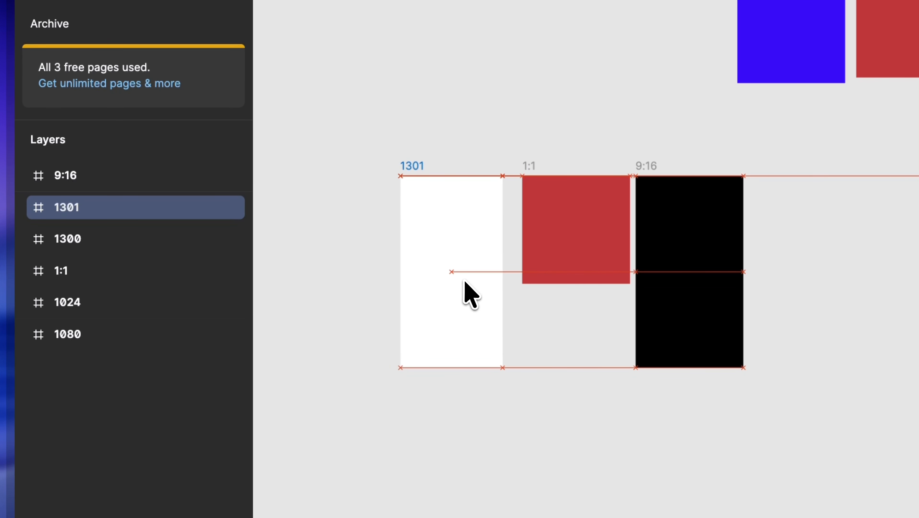
pyautogui.moveTo(465, 283); pyautogui.dragTo(468, 291)
pyautogui.press('BackSpace')
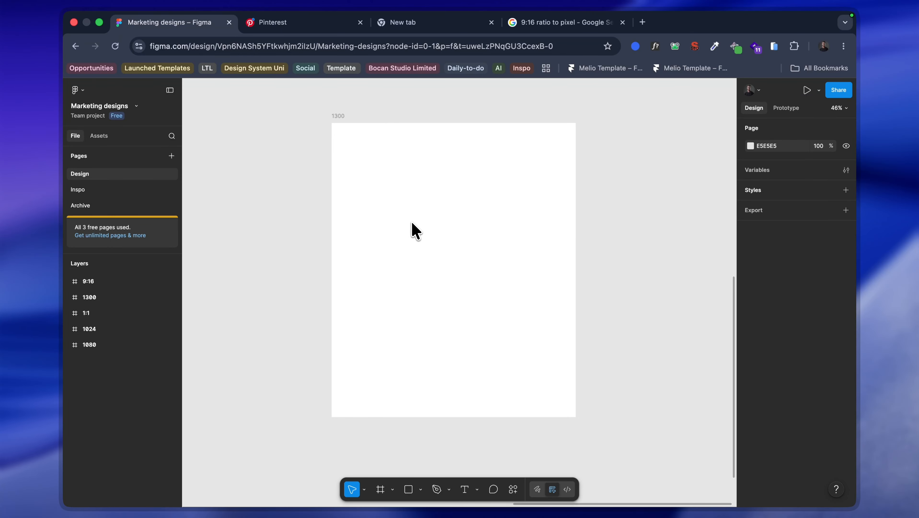
# Step: Close the blank New tab and add a layout guide of type Columns to the 1300 frame
pyautogui.click(439, 232)
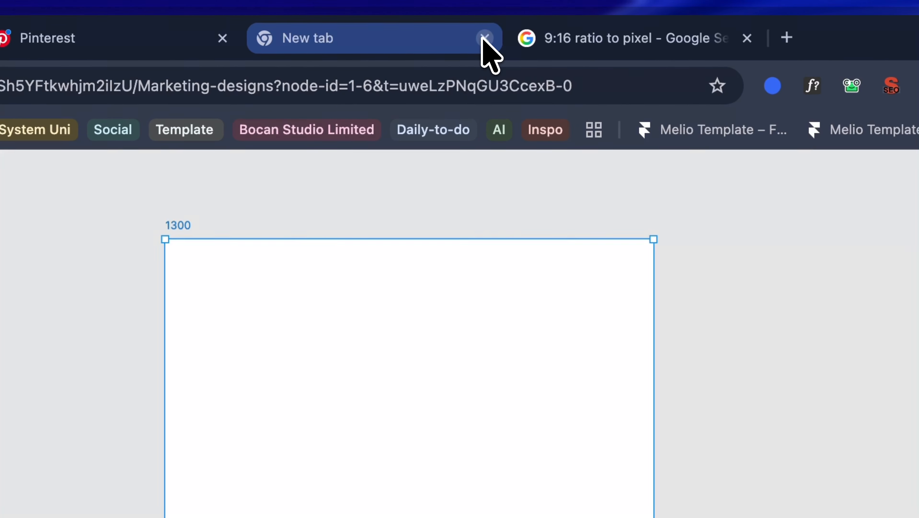
pyautogui.click(484, 37)
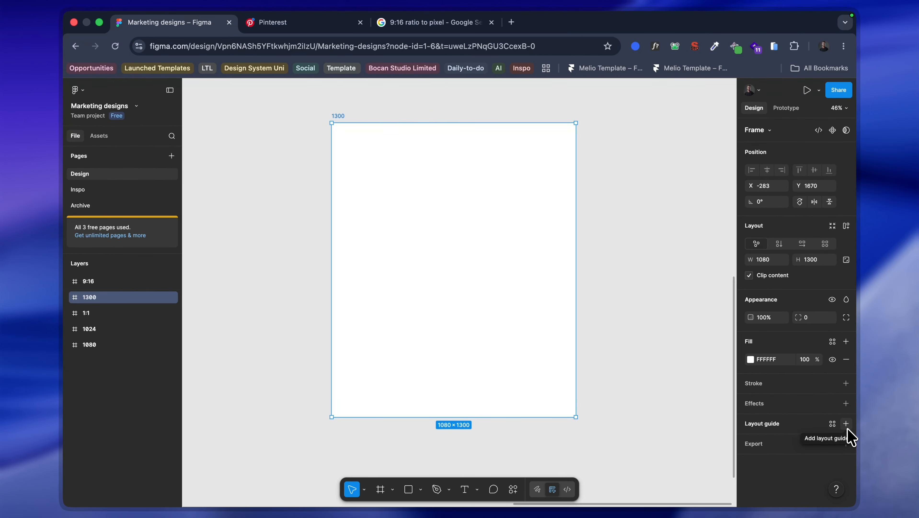
pyautogui.click(846, 423)
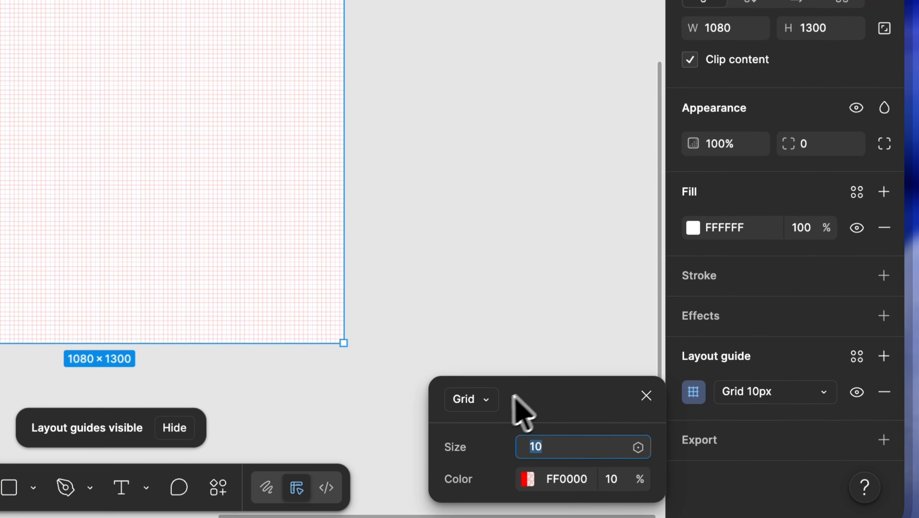
pyautogui.moveTo(591, 400); pyautogui.dragTo(561, 185)
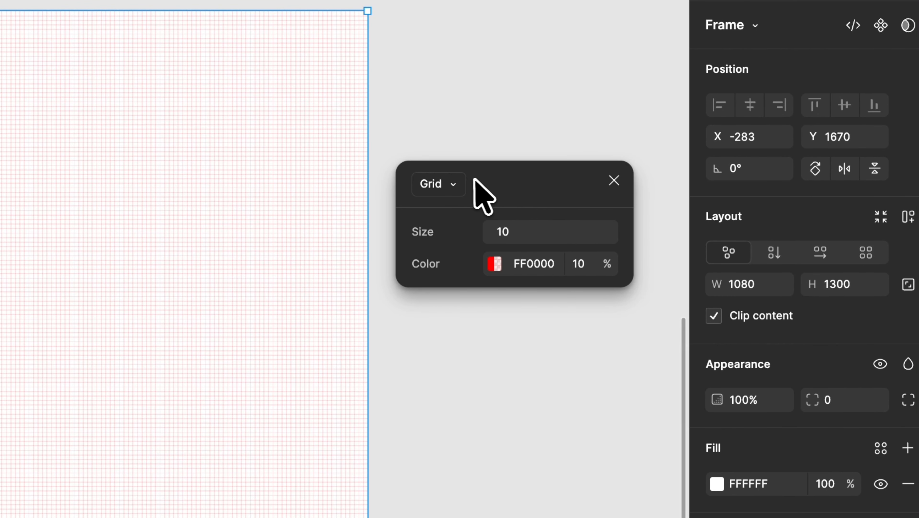
pyautogui.click(454, 185)
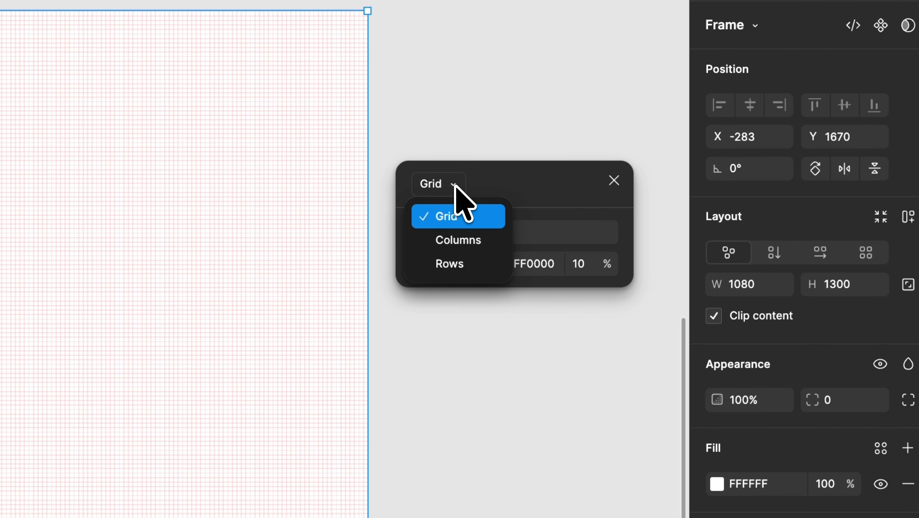
pyautogui.click(457, 241)
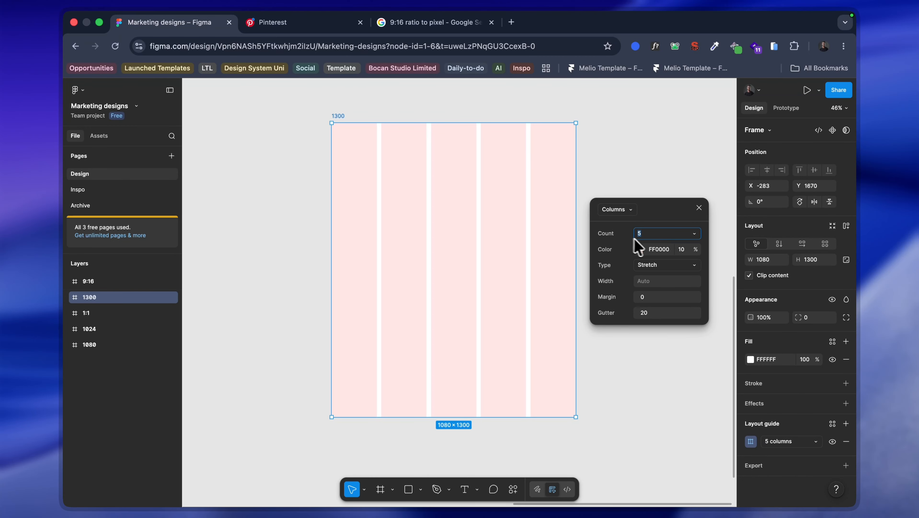
# Step: Set the column guide's color to 000000 at 10% opacity and its margin to 80
pyautogui.click(639, 249)
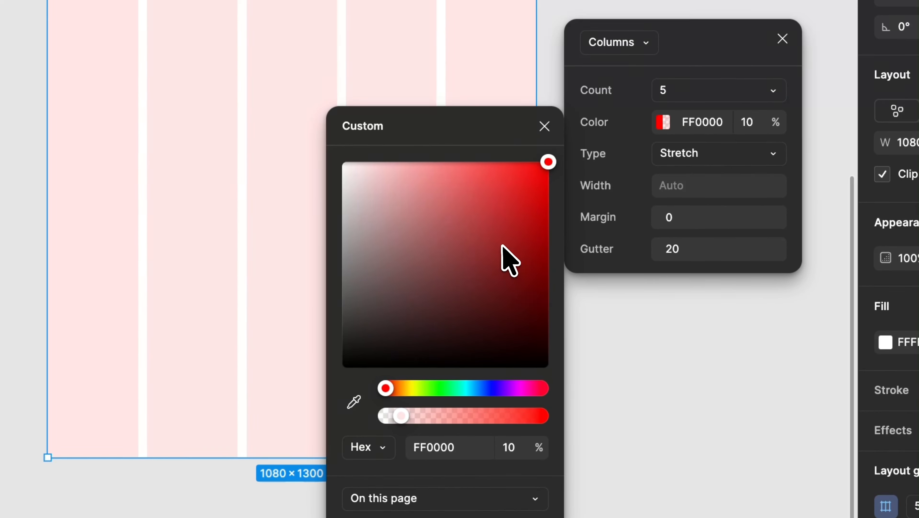
pyautogui.moveTo(502, 245); pyautogui.dragTo(209, 457)
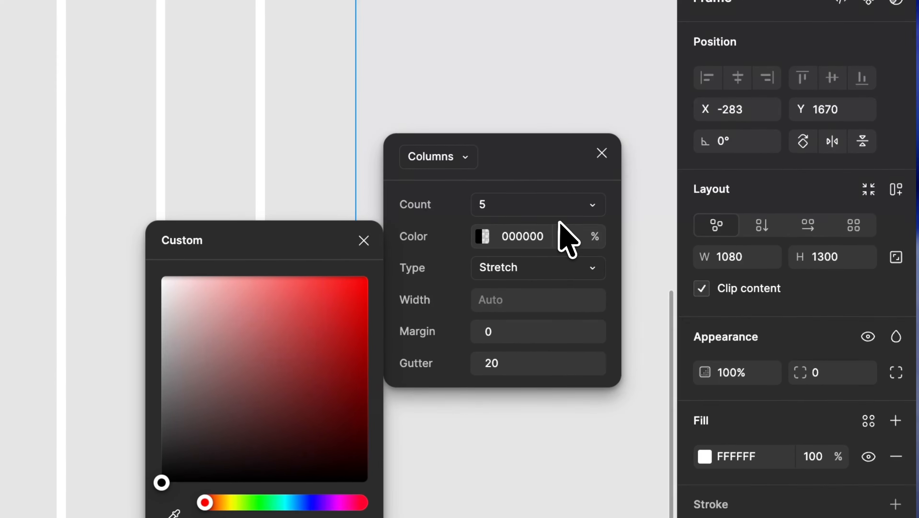
pyautogui.click(566, 236)
pyautogui.write('10')
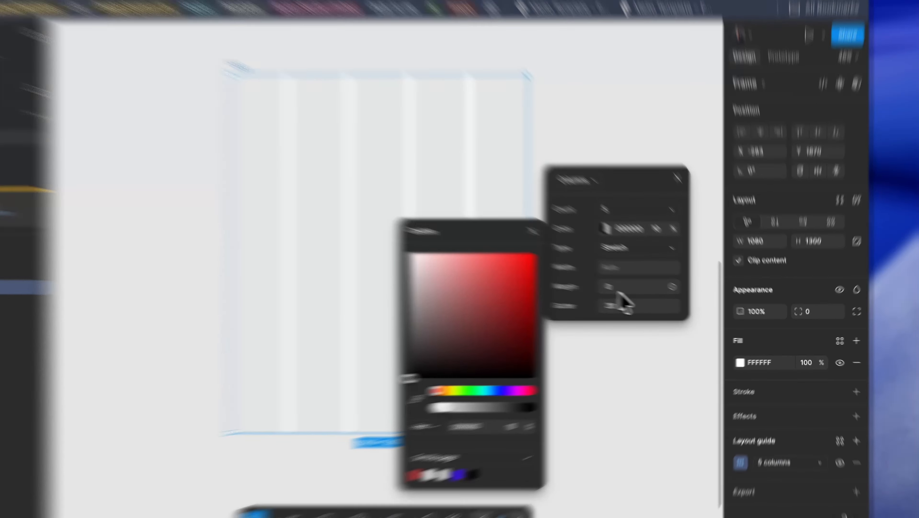
pyautogui.click(651, 299)
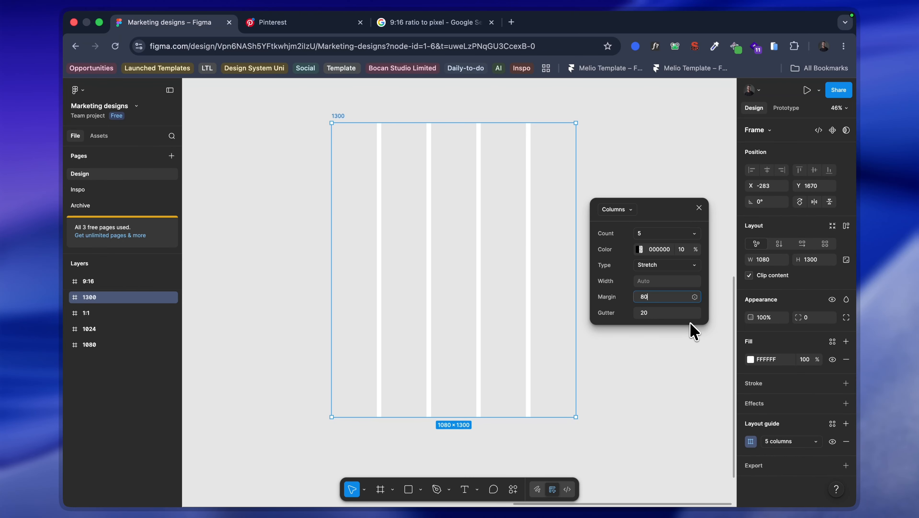
pyautogui.press('Return')
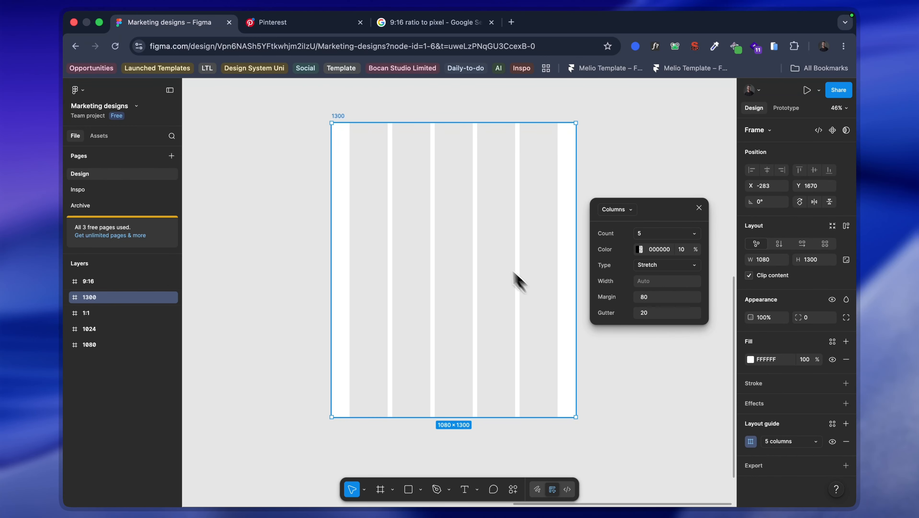
# Step: Set the gutter between the 1300 frame's column guides to 16
pyautogui.scroll(10, 391, 217)
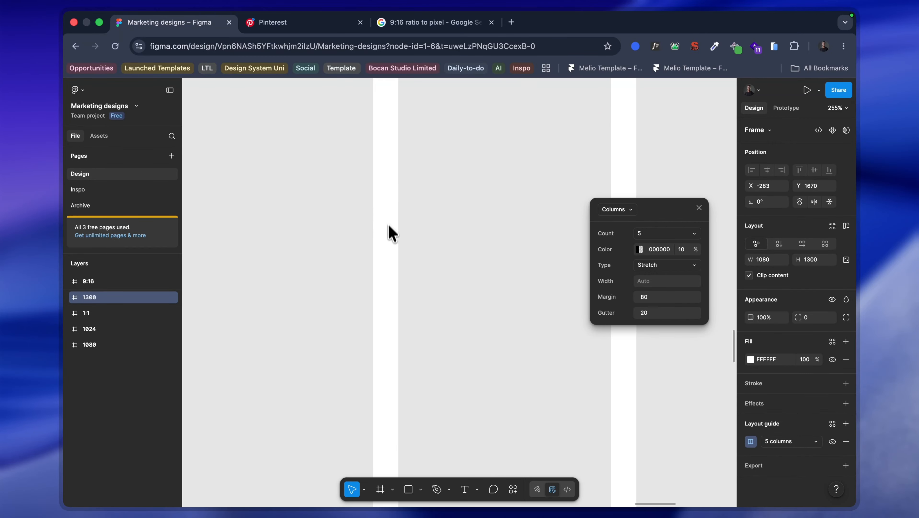
pyautogui.scroll(-5, 384, 228)
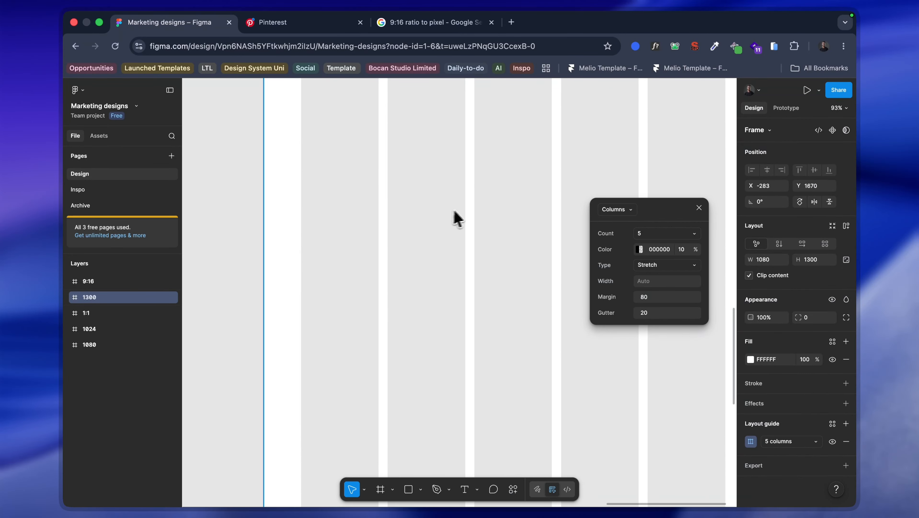
pyautogui.hscroll(2, 508, 275)
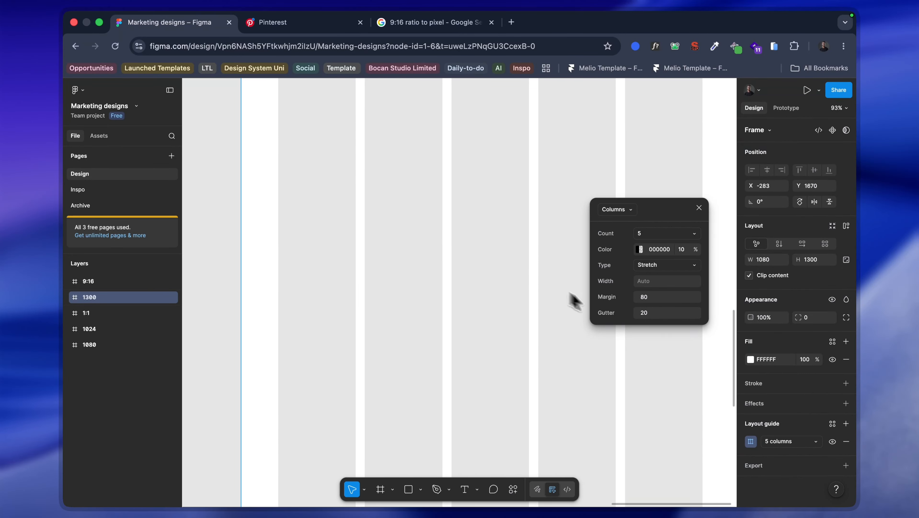
pyautogui.click(661, 313)
pyautogui.write('1')
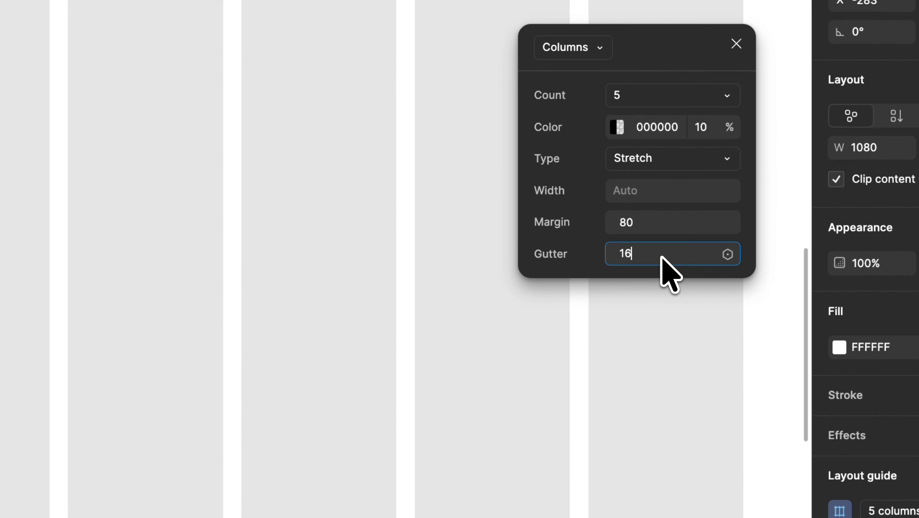
pyautogui.write('6')
pyautogui.press('Return')
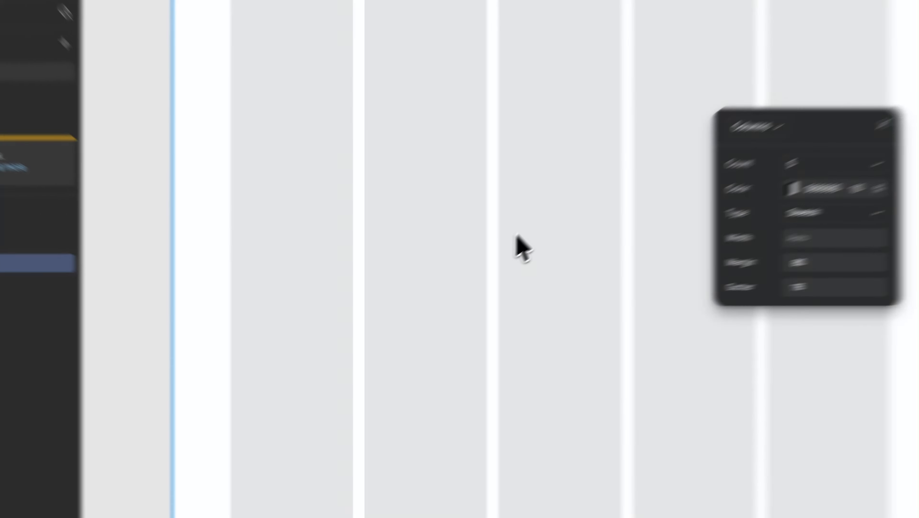
pyautogui.hscroll(3, 345, 168)
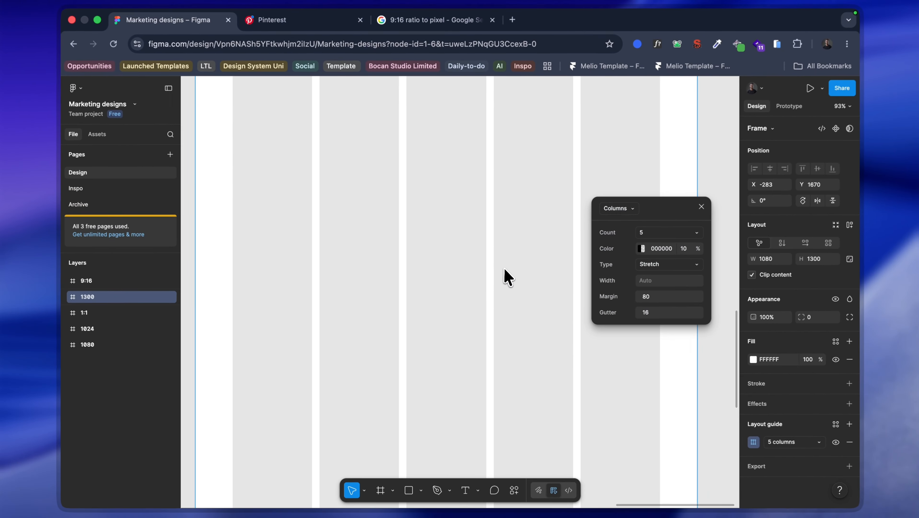
# Step: Try column counts of 6, 4 and 8 in the 1300 frame's layout guide, and settle on 6
pyautogui.scroll(-5, 539, 272)
pyautogui.scroll(3, 559, 232)
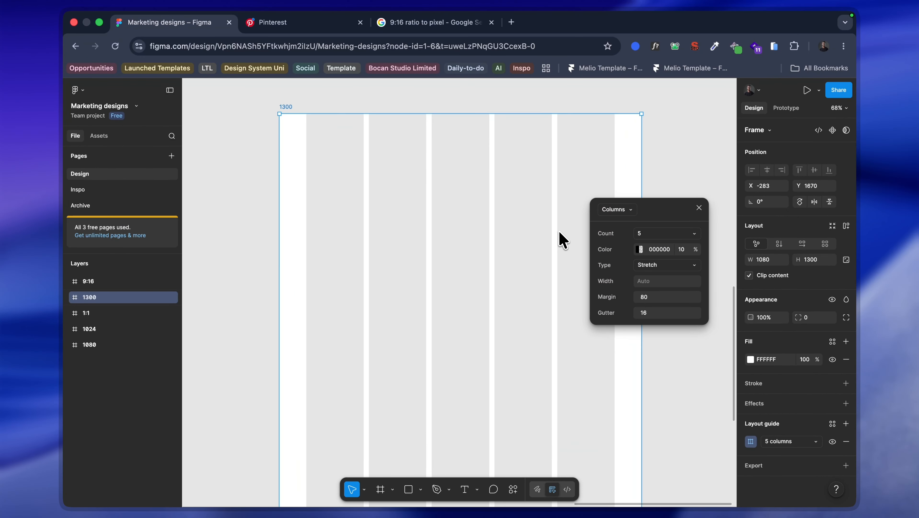
pyautogui.hscroll(2, 560, 236)
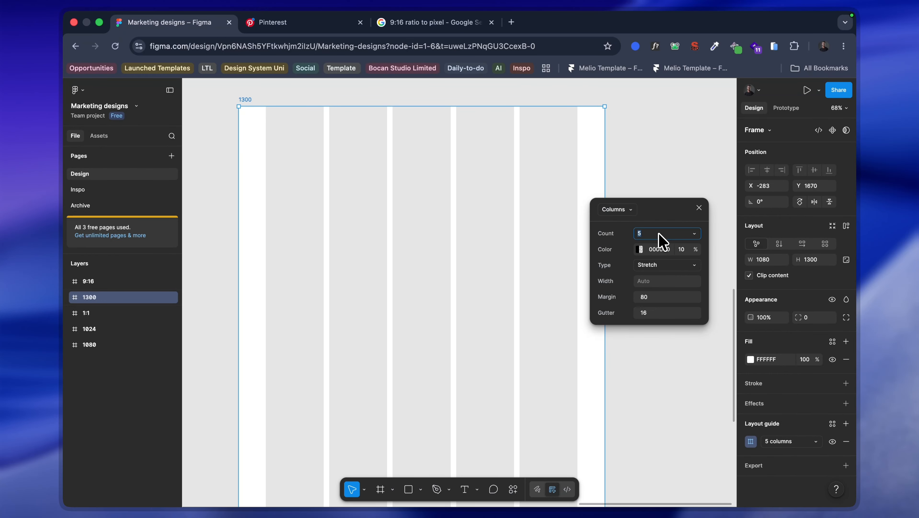
pyautogui.write('6')
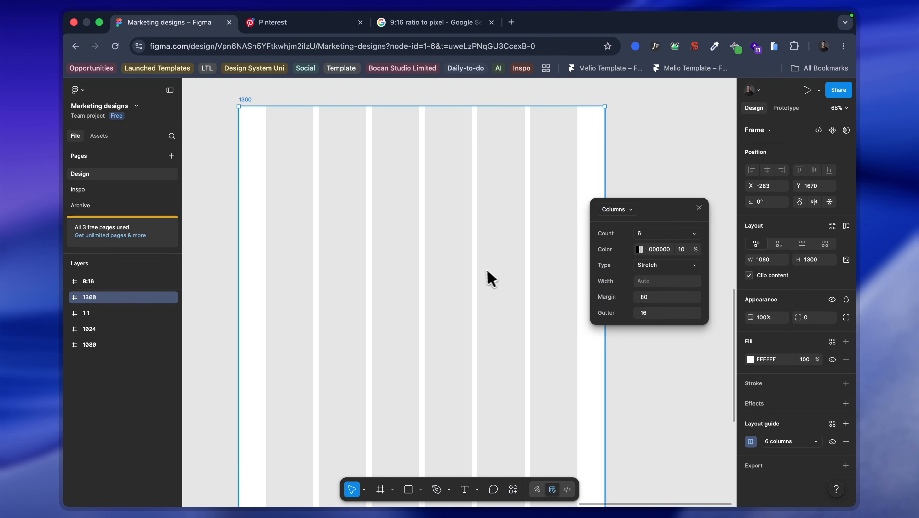
pyautogui.click(647, 235)
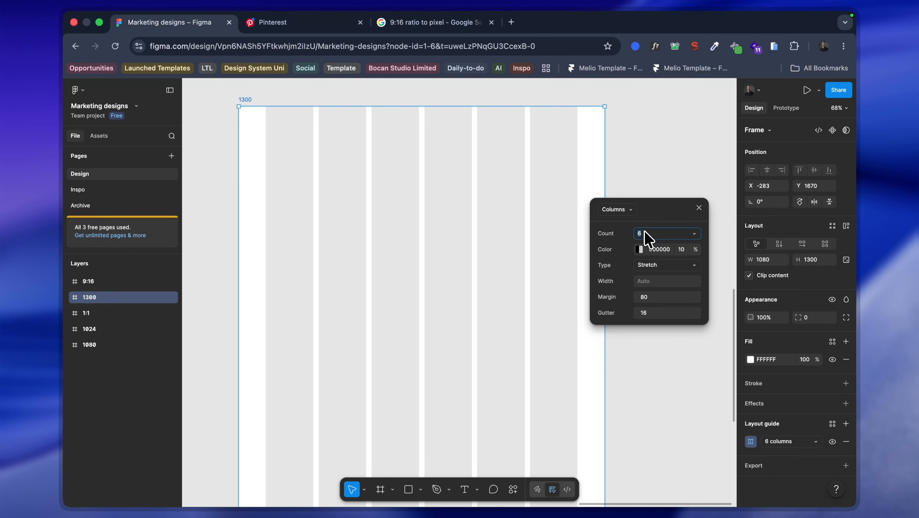
pyautogui.write('4')
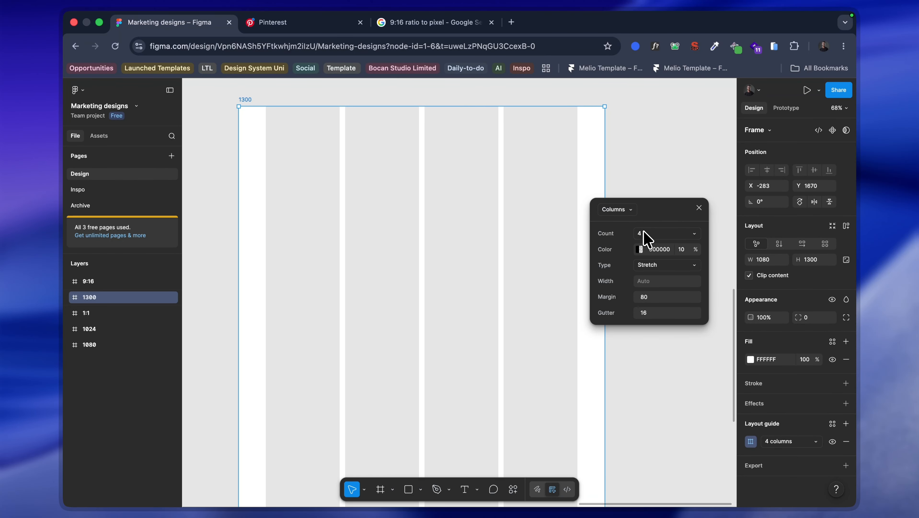
pyautogui.click(645, 231)
pyautogui.write('8')
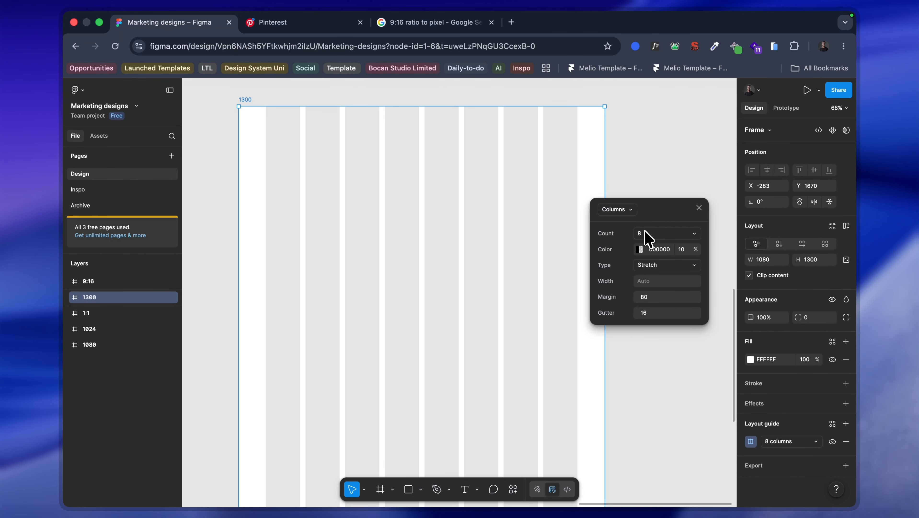
pyautogui.write('6')
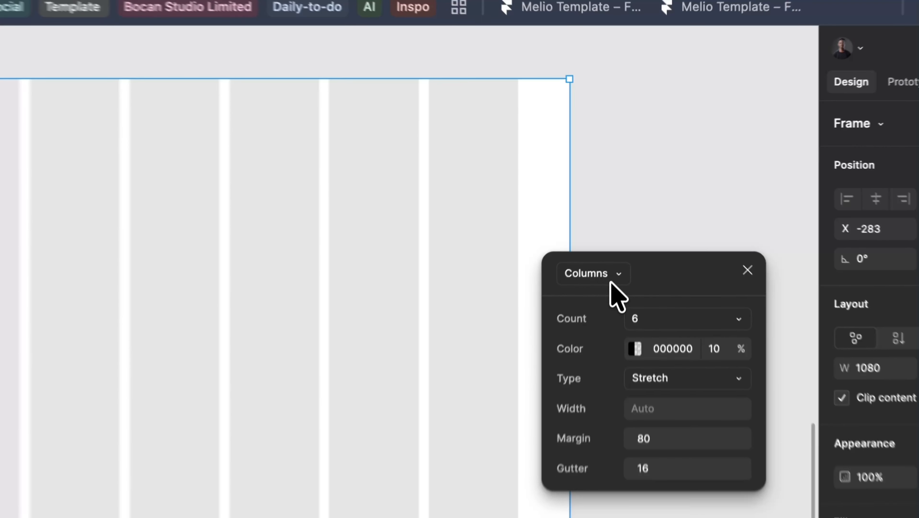
# Step: Check the available layout guide types, keep Columns, and close the guide settings with the 1300 frame selected
pyautogui.click(626, 214)
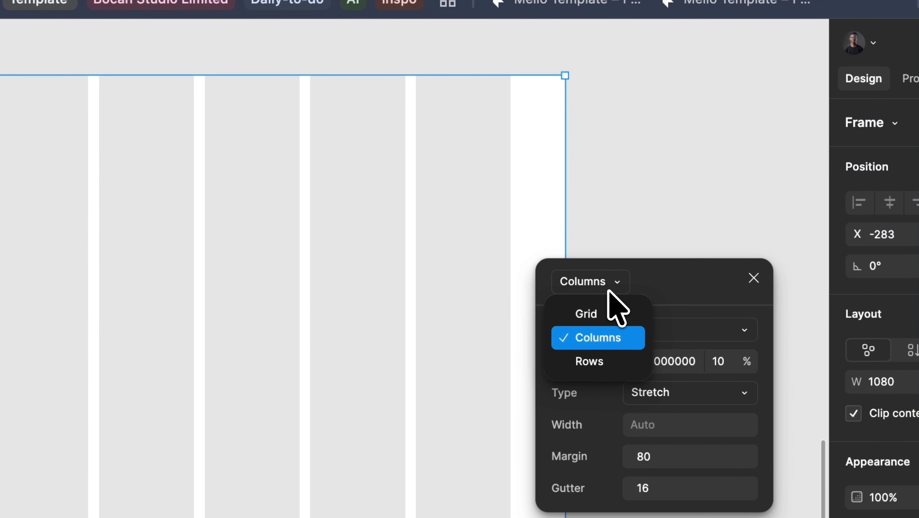
pyautogui.click(609, 291)
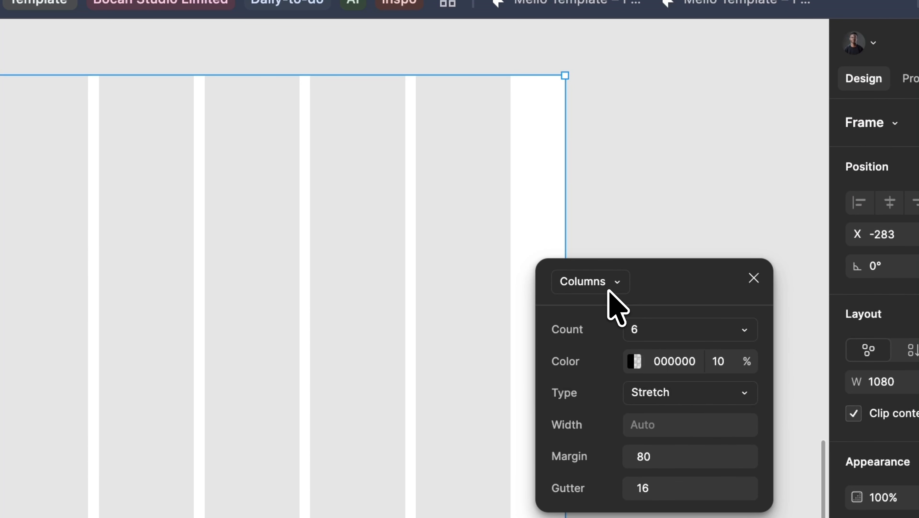
pyautogui.click(669, 199)
pyautogui.click(407, 280)
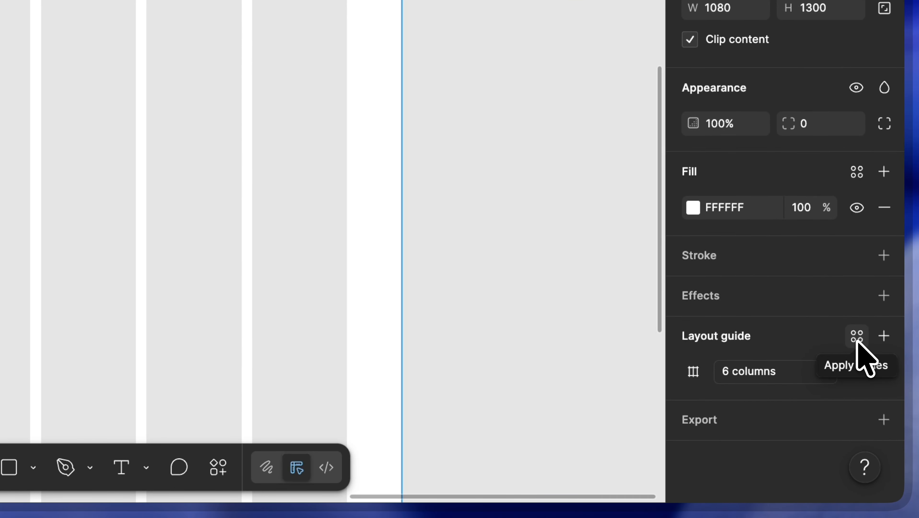
# Step: Save the 1300 frame's column guide as a new layout guide style named "Vertical guide"
pyautogui.click(859, 347)
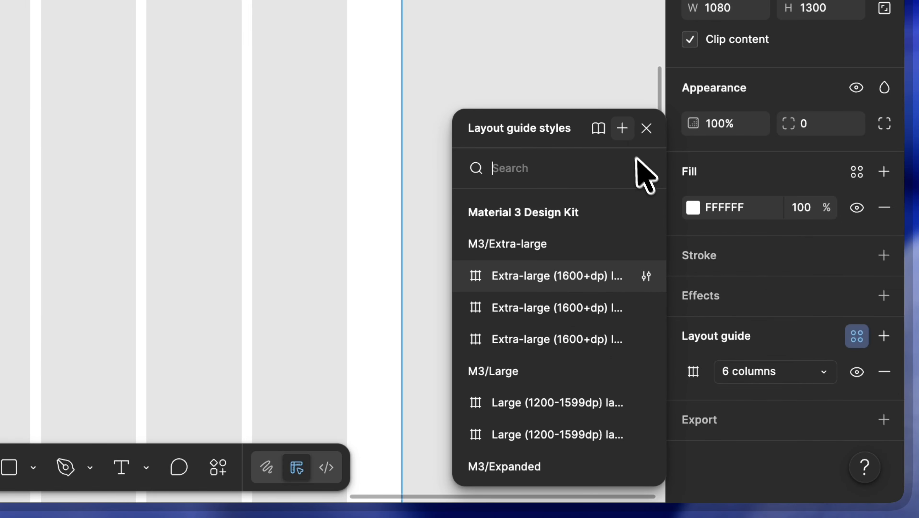
pyautogui.click(628, 136)
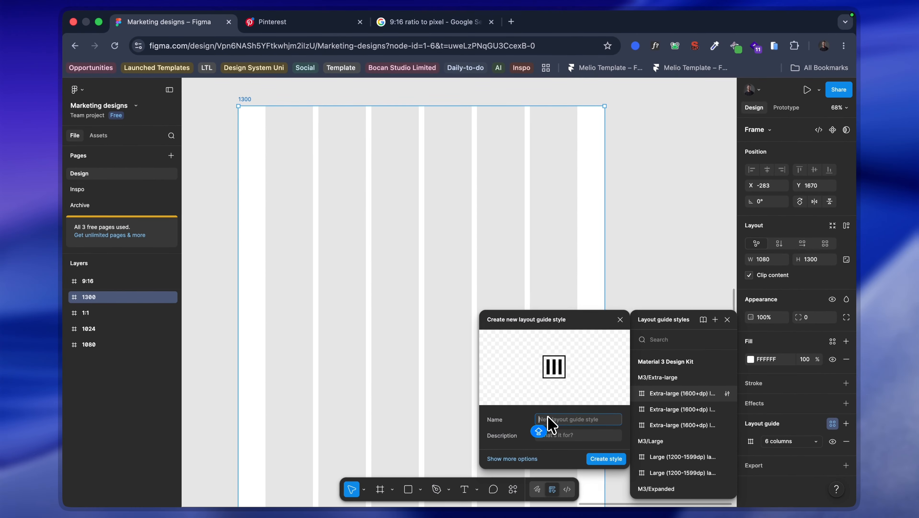
pyautogui.write('Ver')
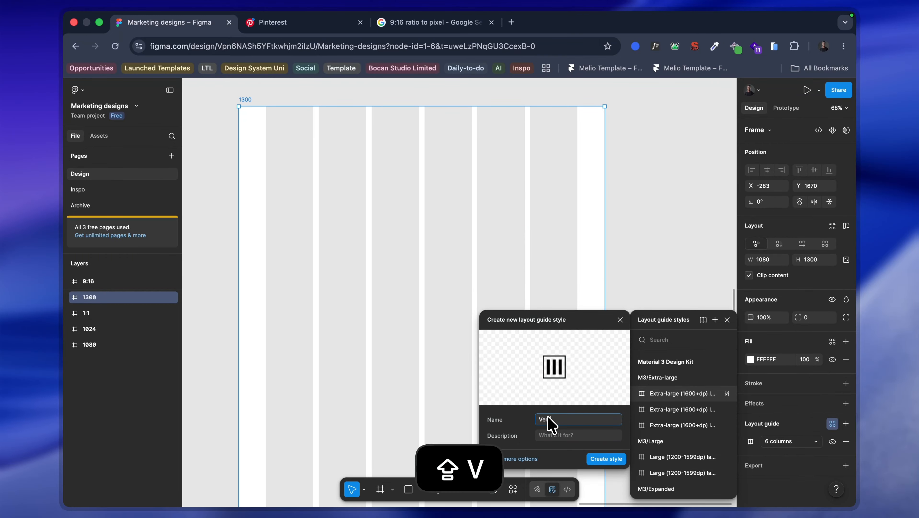
pyautogui.write('it')
pyautogui.press('BackSpace')
pyautogui.press('BackSpace')
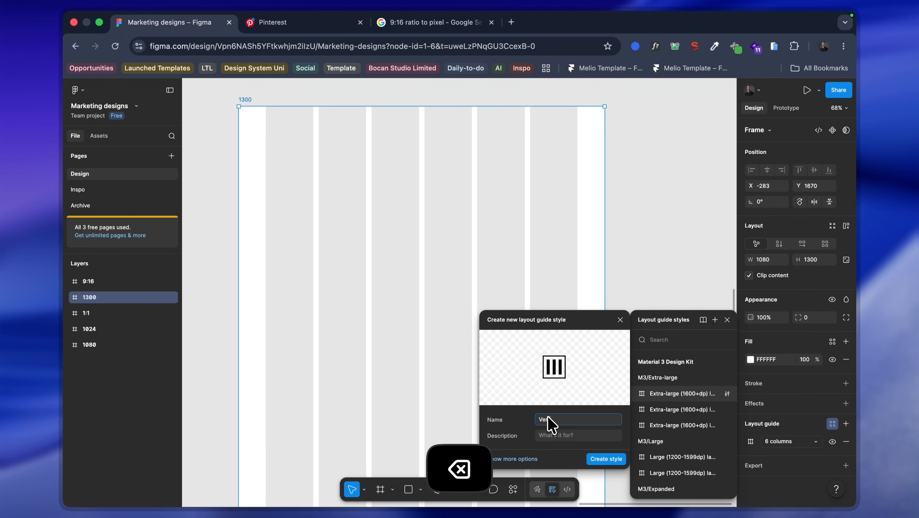
pyautogui.write('tical guide')
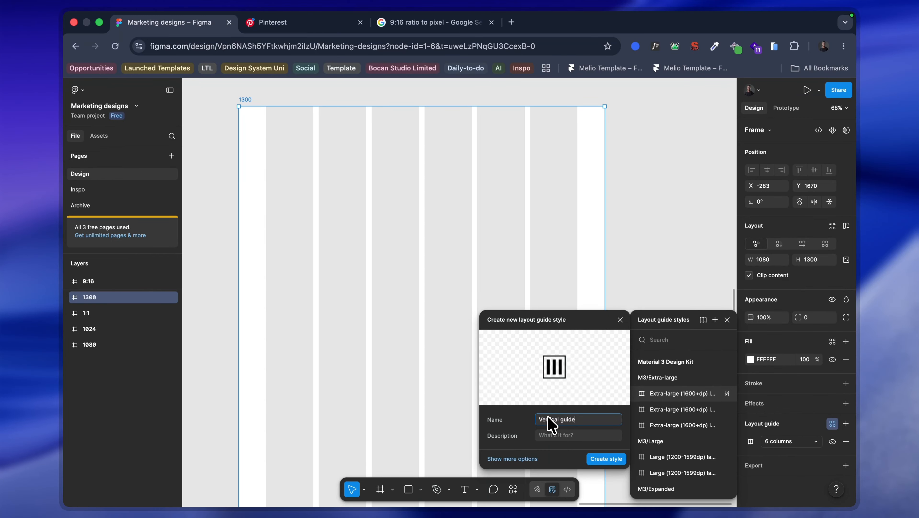
pyautogui.press('Return')
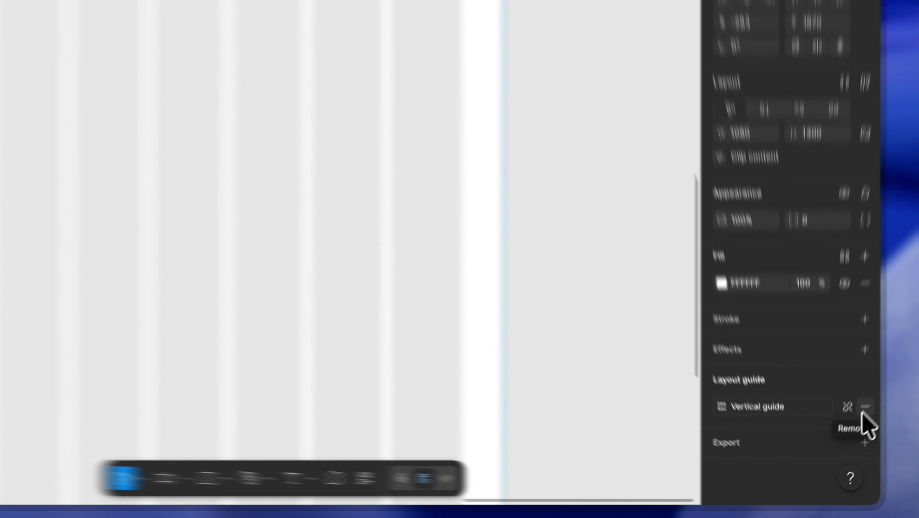
# Step: Remove the Vertical guide style from the 1300 frame and add a new Columns layout guide with a count of 6
pyautogui.click(846, 441)
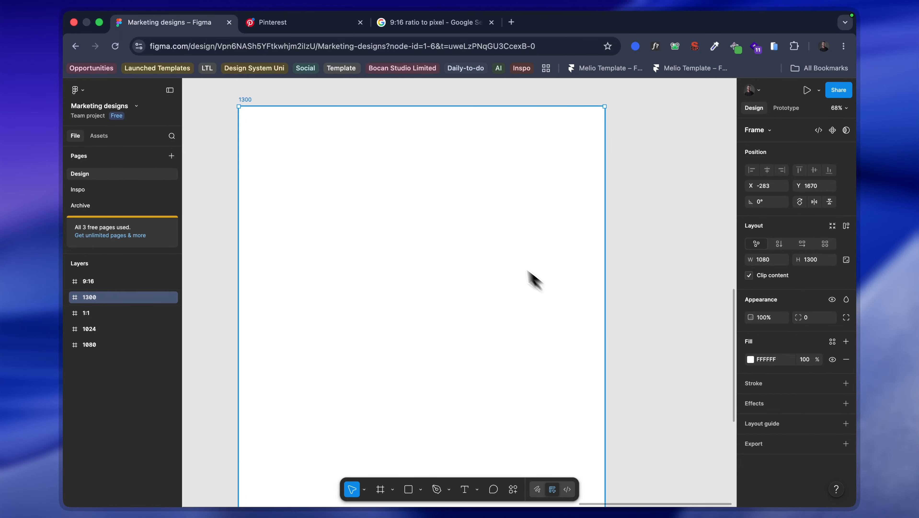
pyautogui.hotkey('shift', '2')
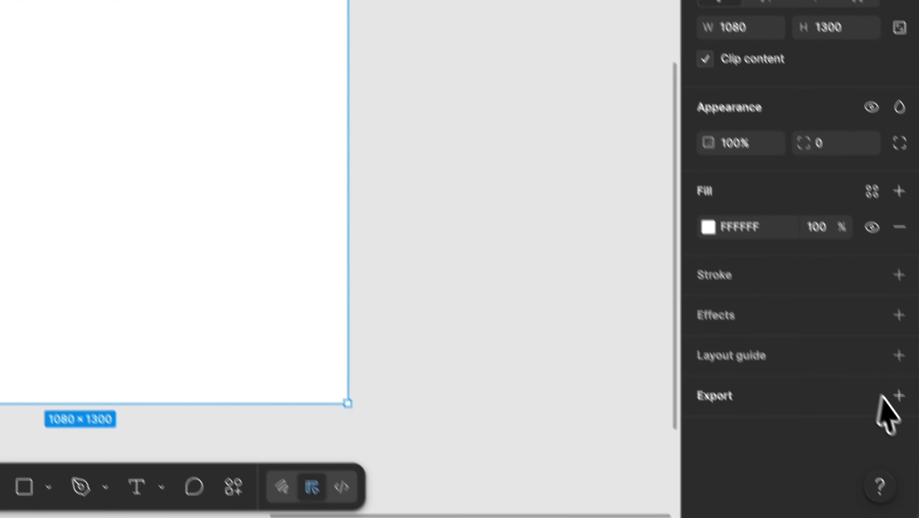
pyautogui.click(885, 336)
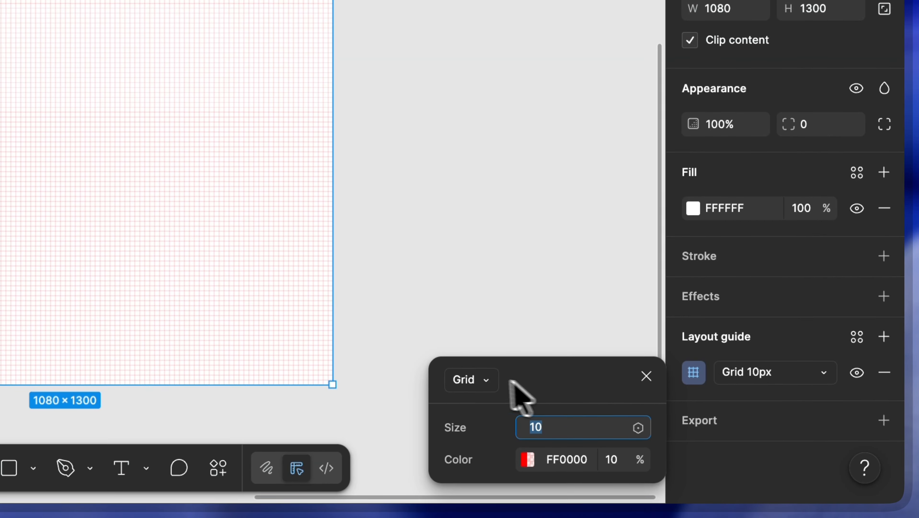
pyautogui.click(475, 379)
pyautogui.click(590, 384)
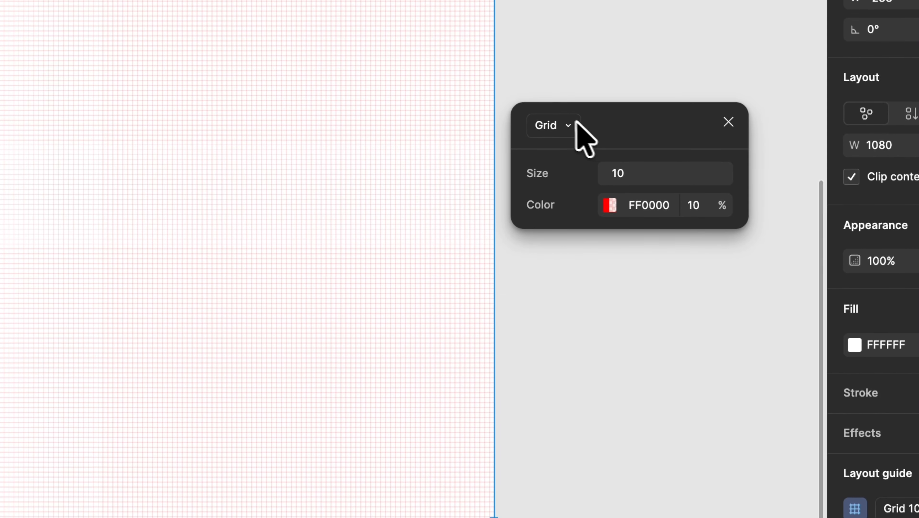
pyautogui.click(475, 478)
pyautogui.click(580, 181)
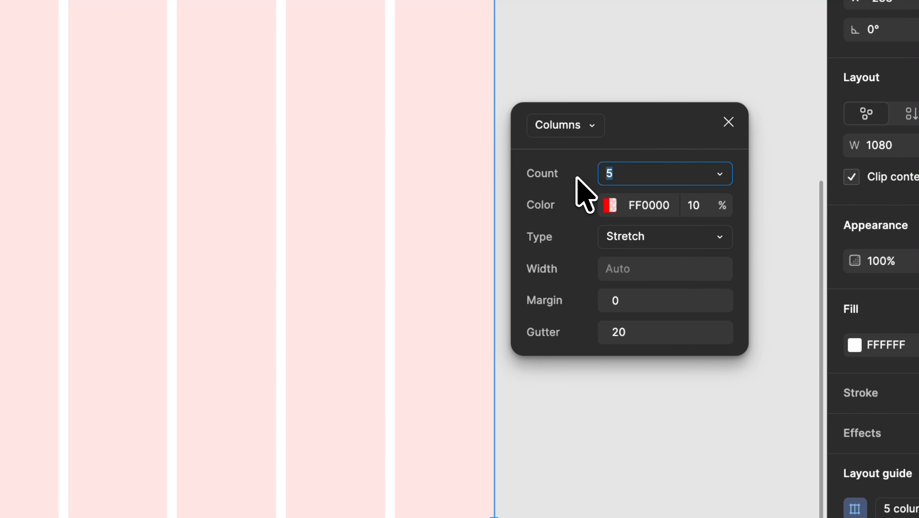
pyautogui.write('6')
pyautogui.press('Return')
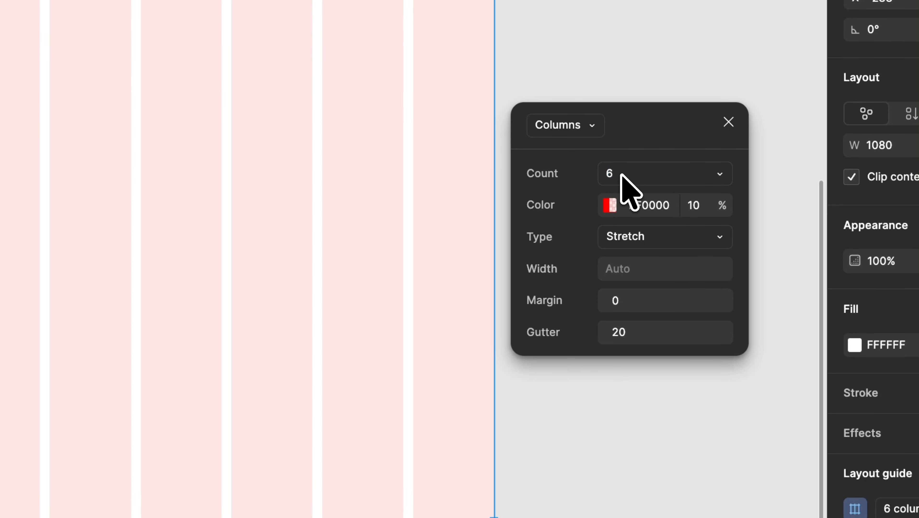
# Step: Set the column guide's color to 000000 at 10% opacity, its margin to 80 and its gutter to 16
pyautogui.click(610, 203)
pyautogui.moveTo(428, 282); pyautogui.dragTo(187, 517)
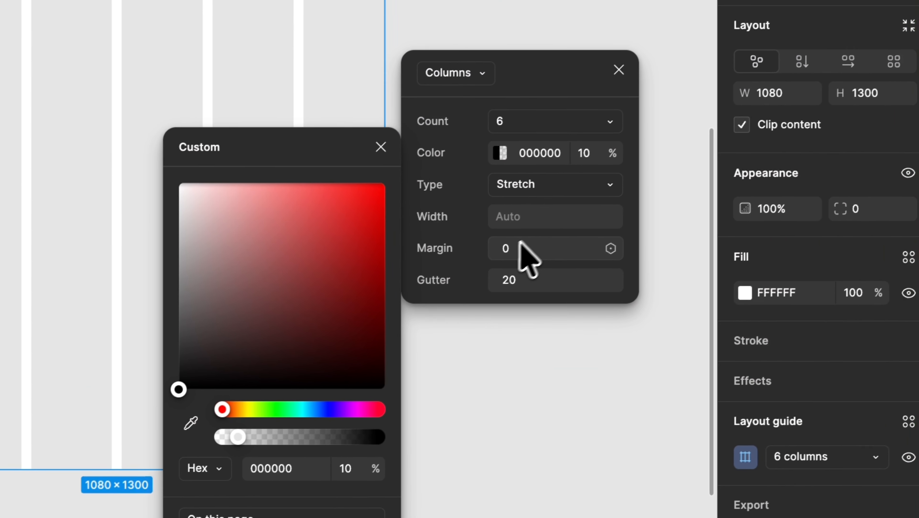
pyautogui.click(673, 179)
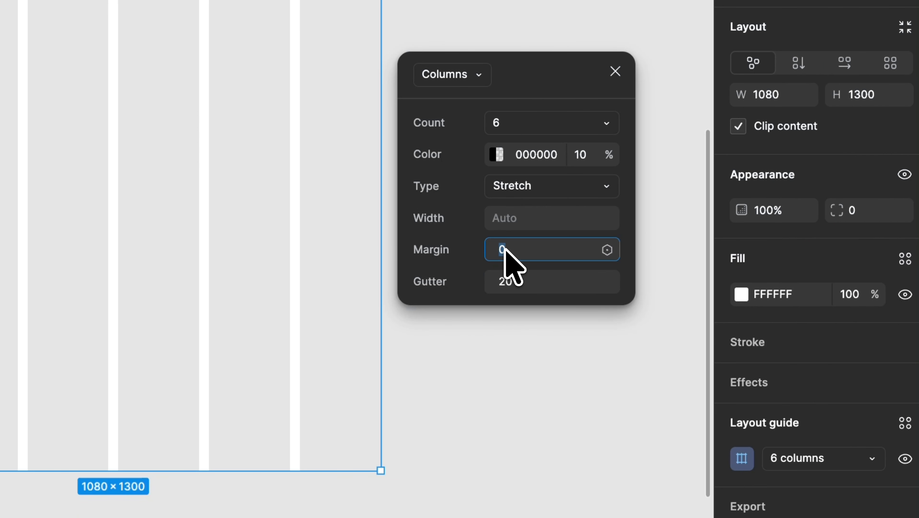
pyautogui.press('Return')
pyautogui.click(511, 275)
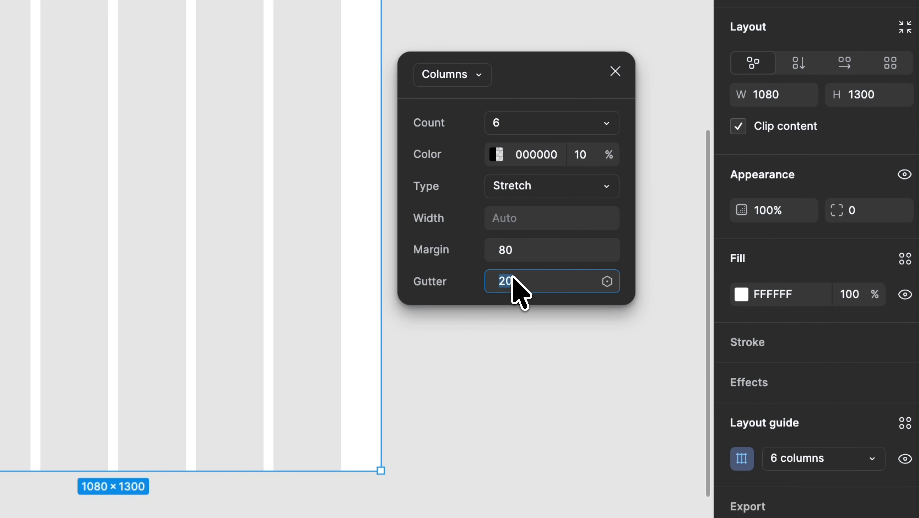
pyautogui.write('16')
pyautogui.press('Return')
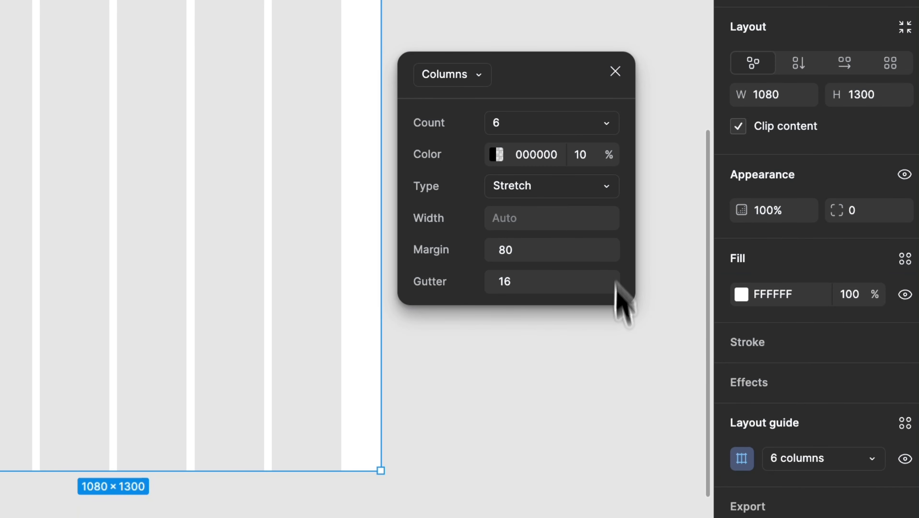
pyautogui.click(622, 380)
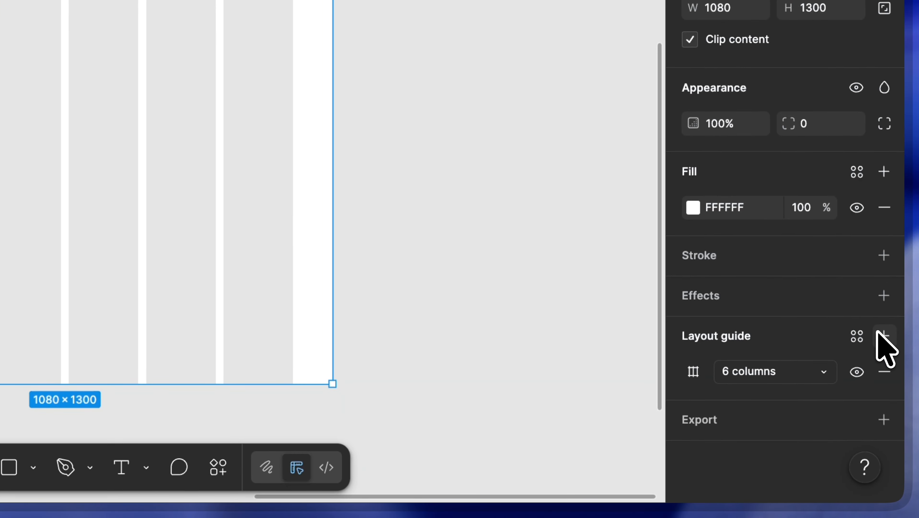
# Step: Add a second layout guide to the 1300 frame as Rows with a count of 6
pyautogui.click(880, 335)
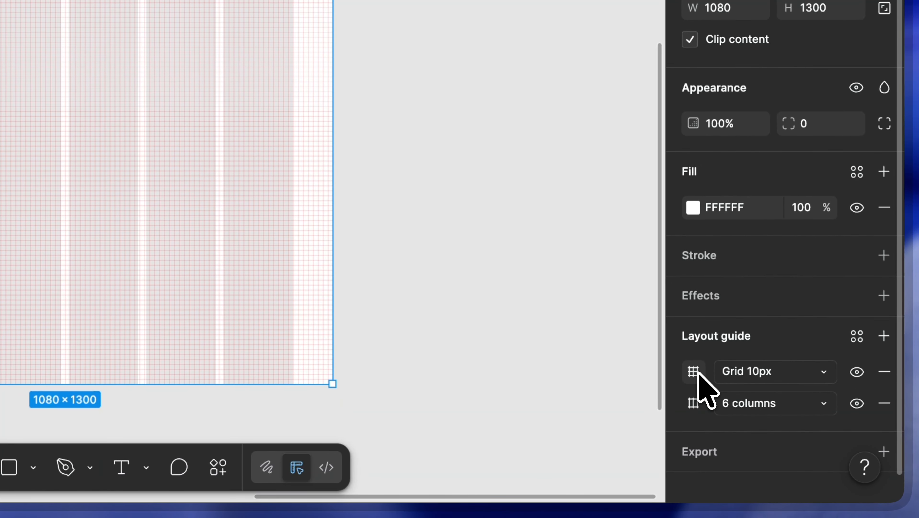
pyautogui.click(693, 371)
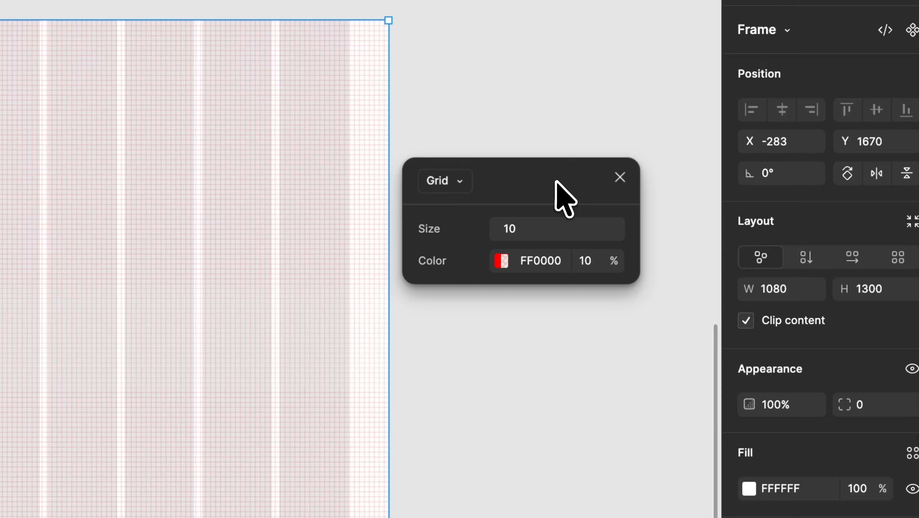
pyautogui.click(447, 182)
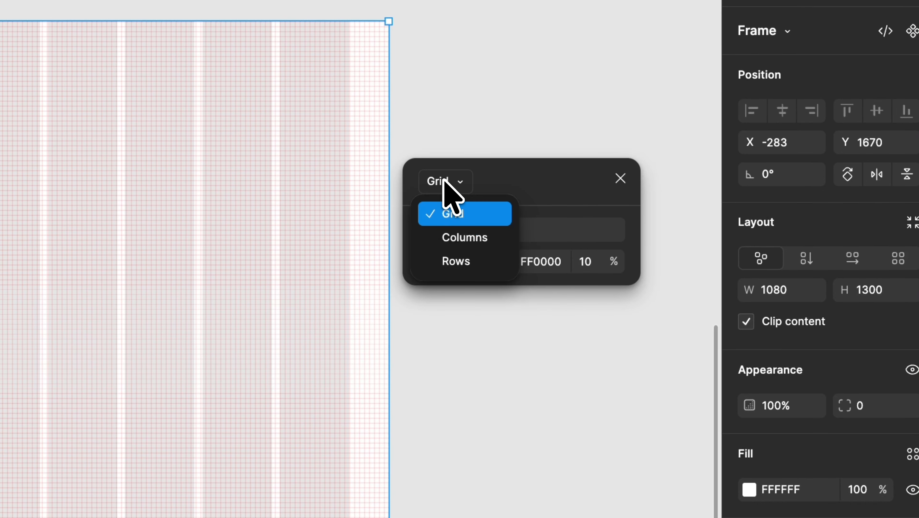
pyautogui.click(475, 261)
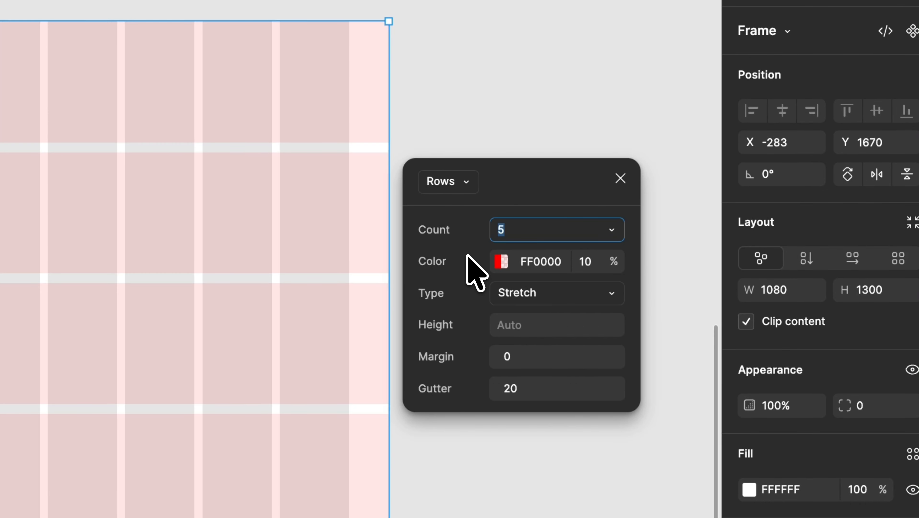
pyautogui.write('6')
pyautogui.press('Return')
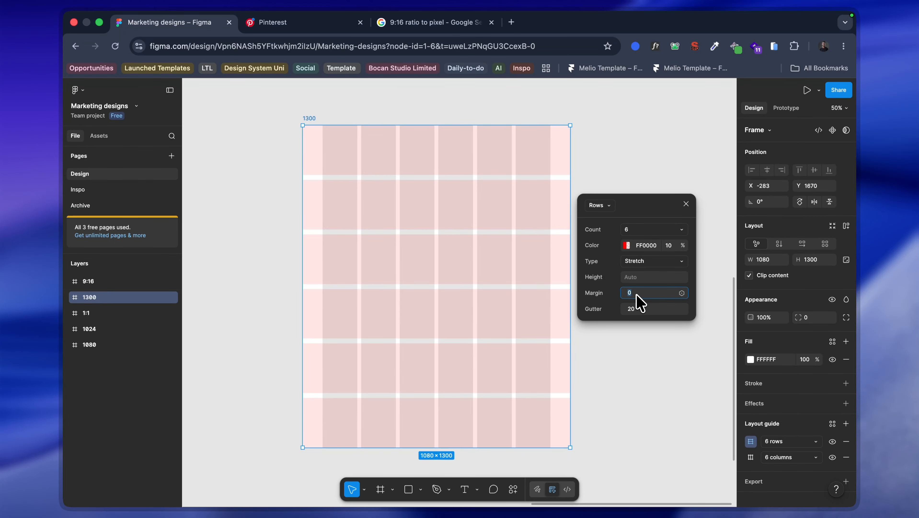
# Step: Set the row guide's margin to 80, gutter to 16 and color to 000000, and close its settings
pyautogui.click(637, 296)
pyautogui.write('80')
pyautogui.press('Return')
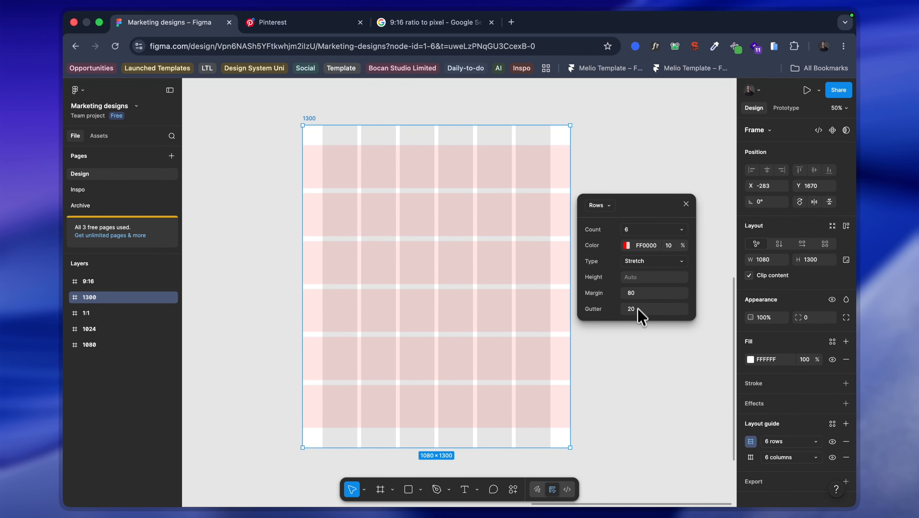
pyautogui.click(642, 311)
pyautogui.write('16')
pyautogui.press('Return')
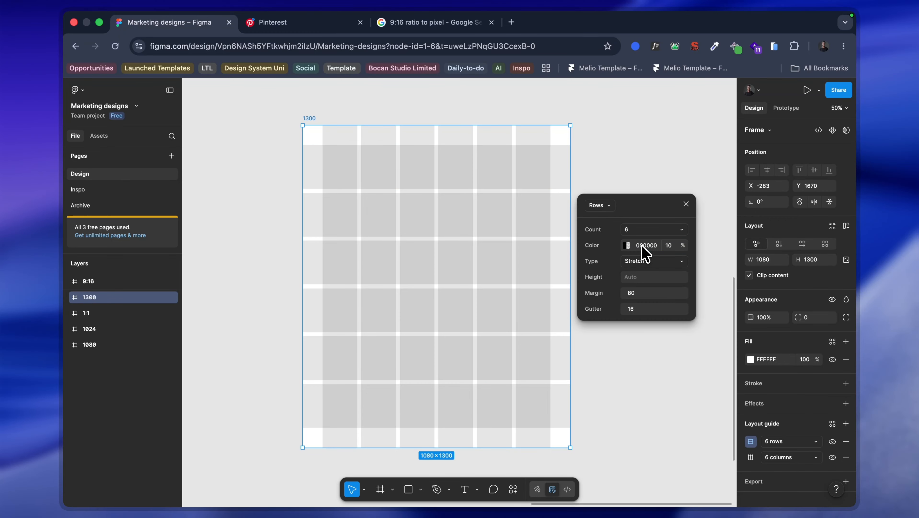
pyautogui.click(648, 345)
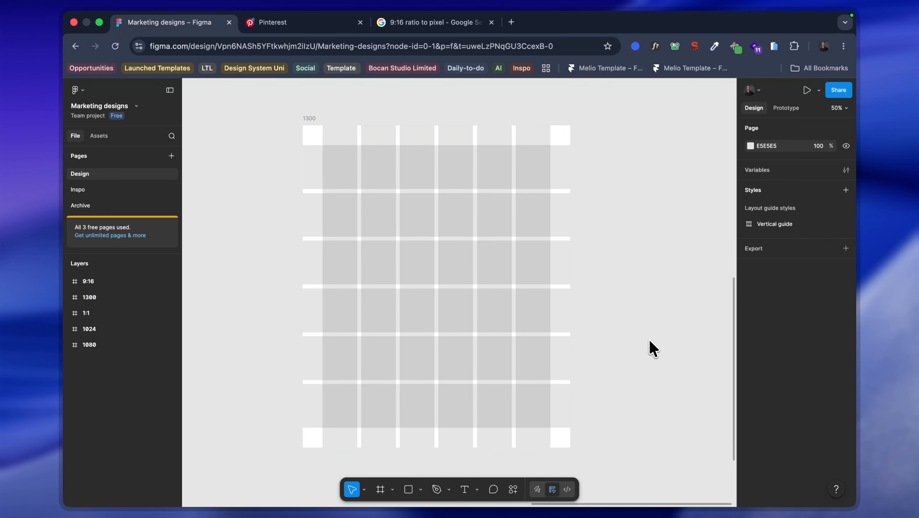
# Step: Draw a rectangle about 732 × 865 inside the 1300 frame and fill it with red C64444
pyautogui.click(486, 245)
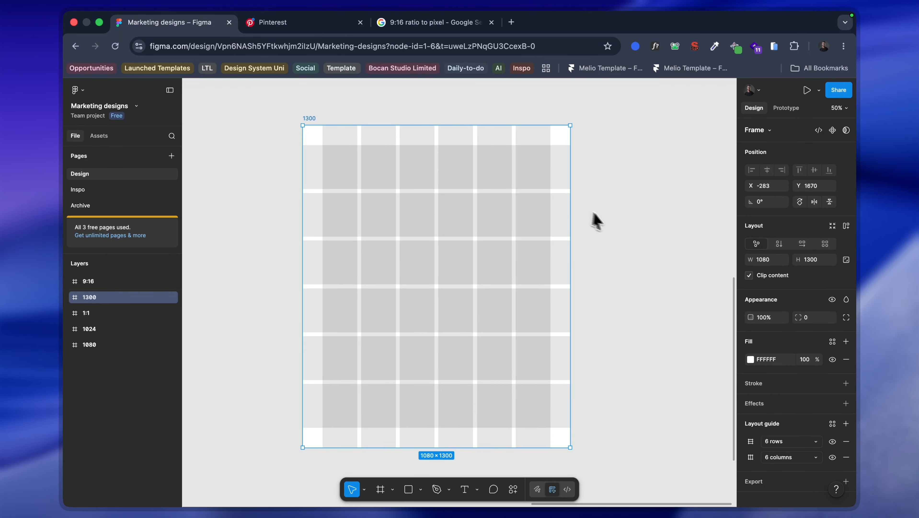
pyautogui.press('r')
pyautogui.moveTo(361, 155)
pyautogui.mouseDown()
pyautogui.moveTo(542, 287)
pyautogui.moveTo(542, 369)
pyautogui.mouseUp()
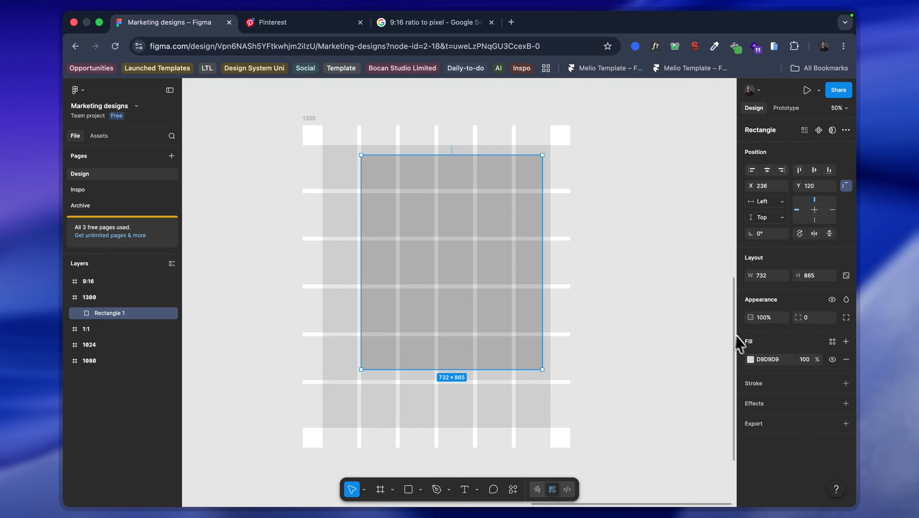
pyautogui.click(751, 361)
pyautogui.moveTo(715, 376); pyautogui.dragTo(693, 328)
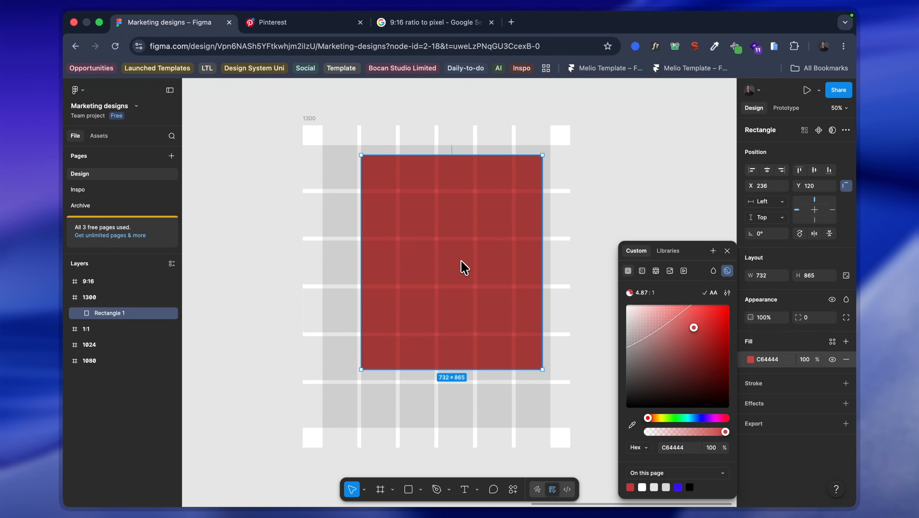
# Step: Align the red rectangle to the guides' upper-left margin corner at X 80, Y 80 and resize it to 920 × 1140, filling the guide area
pyautogui.moveTo(461, 261); pyautogui.dragTo(424, 251)
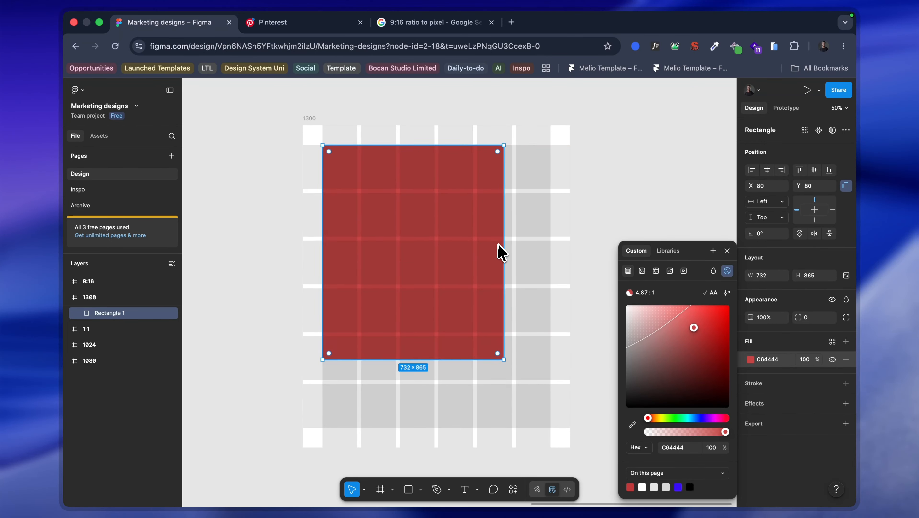
pyautogui.moveTo(500, 250); pyautogui.dragTo(548, 243)
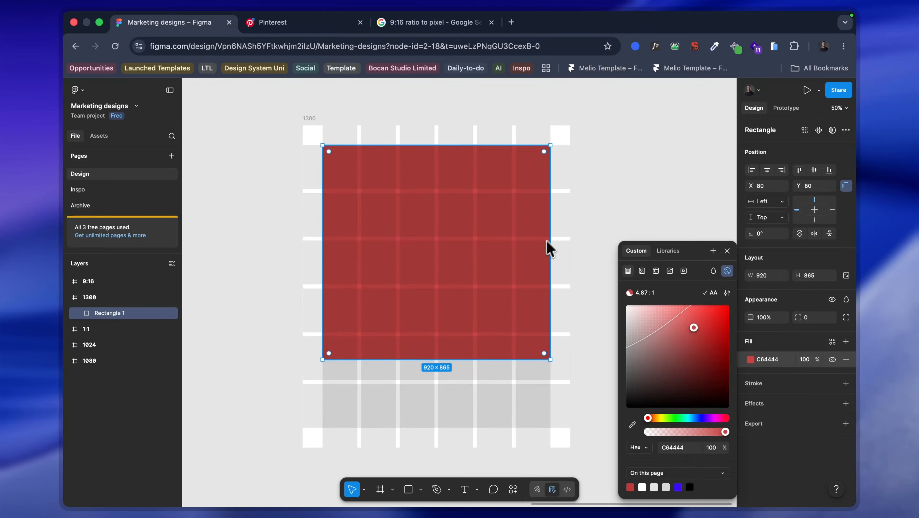
pyautogui.click(482, 365)
pyautogui.doubleClick(487, 359)
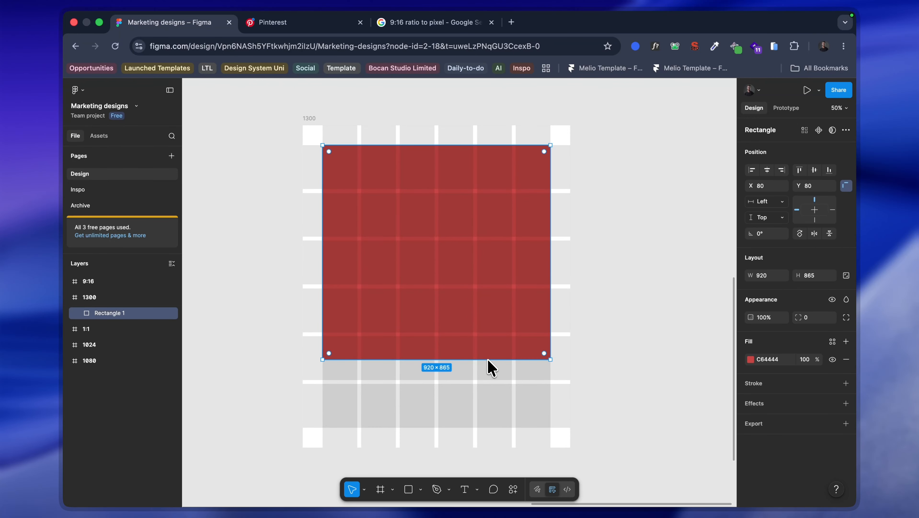
pyautogui.press('Escape')
pyautogui.moveTo(500, 360); pyautogui.dragTo(494, 431)
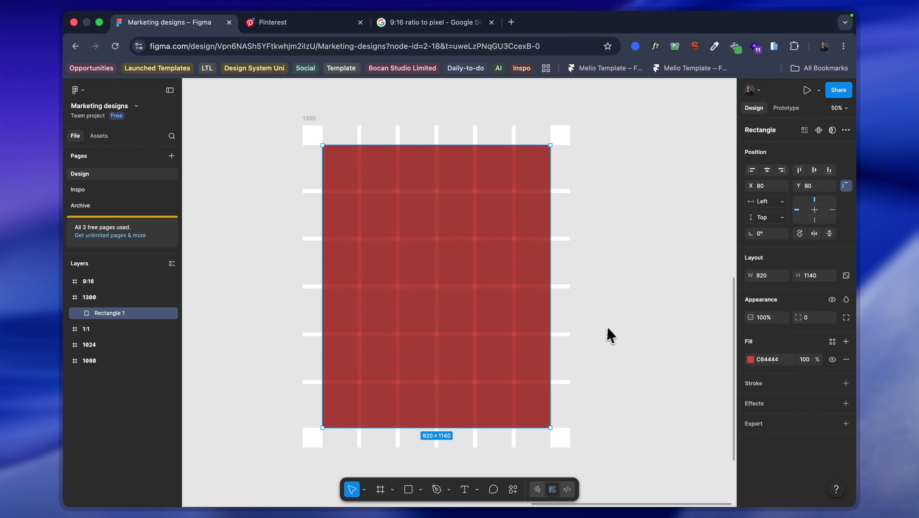
# Step: Hide the layout guides and inspect the red rectangle's spacing within the 1300 frame
pyautogui.click(609, 337)
pyautogui.hotkey('shift', 'g')
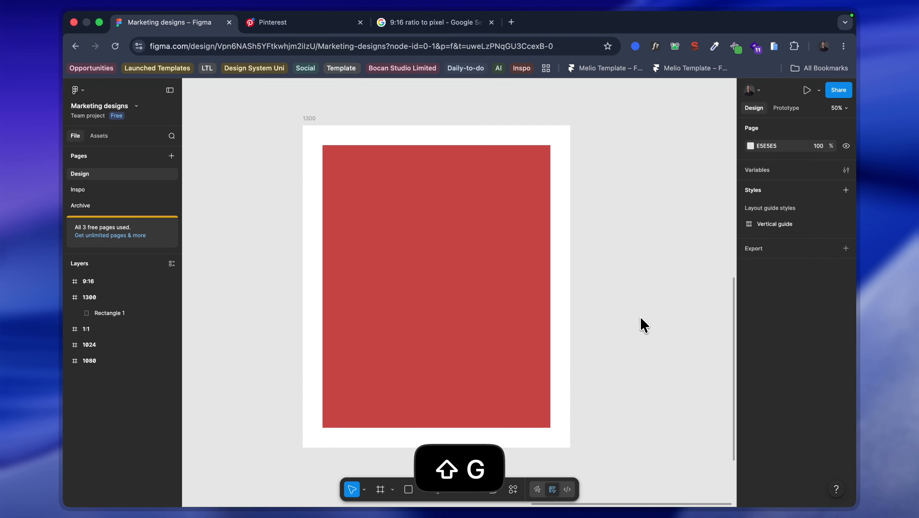
pyautogui.scroll(-2, 643, 326)
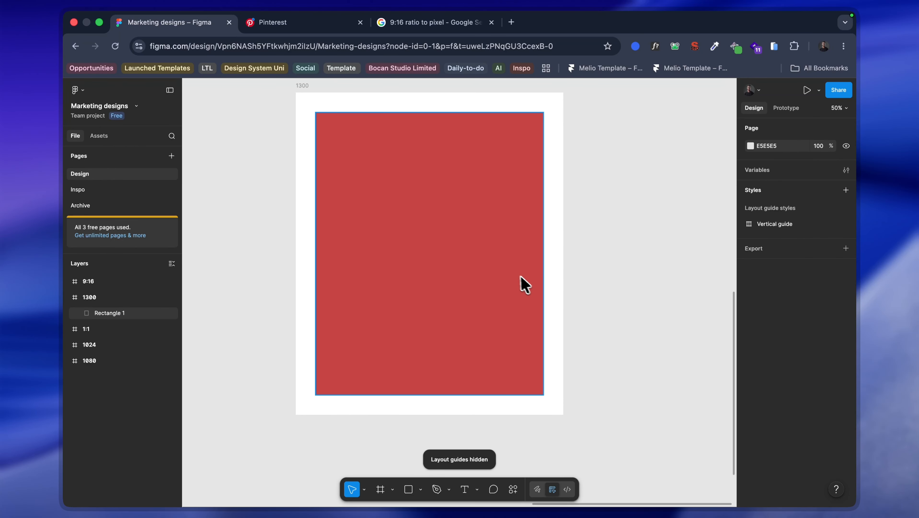
pyautogui.click(513, 274)
pyautogui.press('alt')
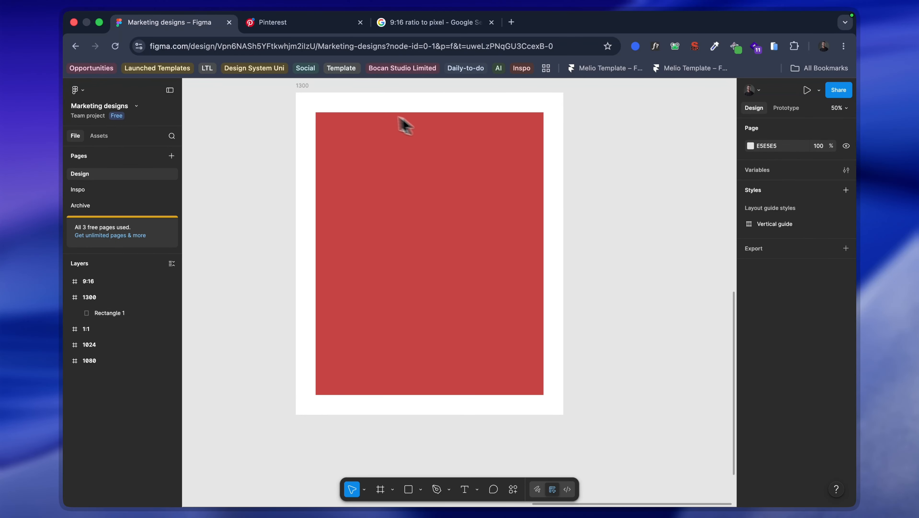
pyautogui.click(311, 88)
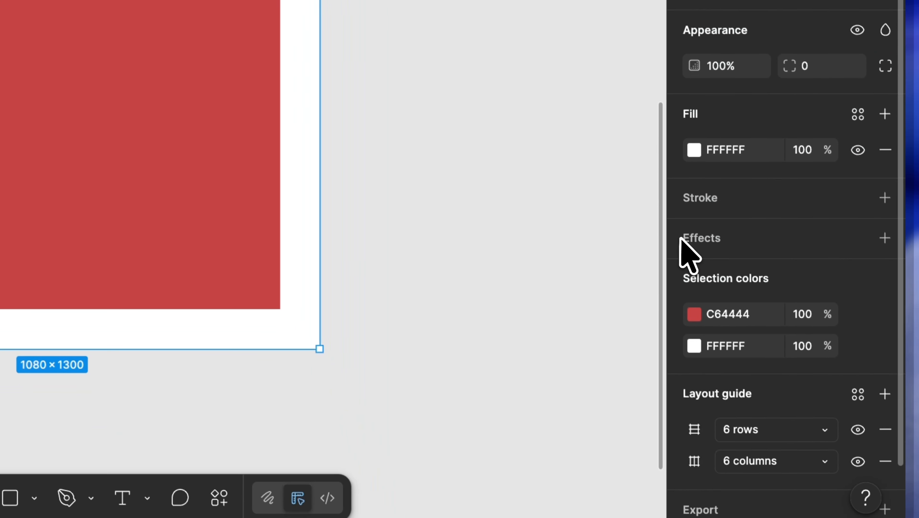
pyautogui.scroll(-2, 725, 250)
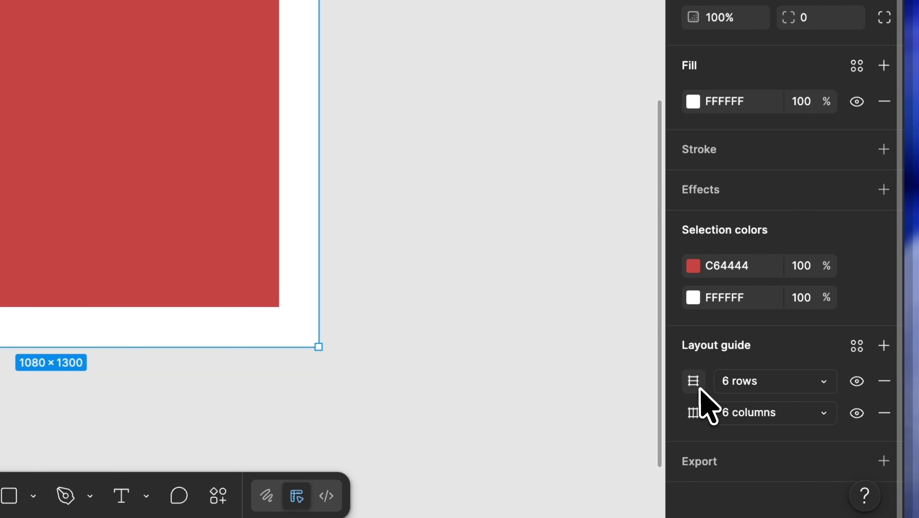
pyautogui.click(857, 346)
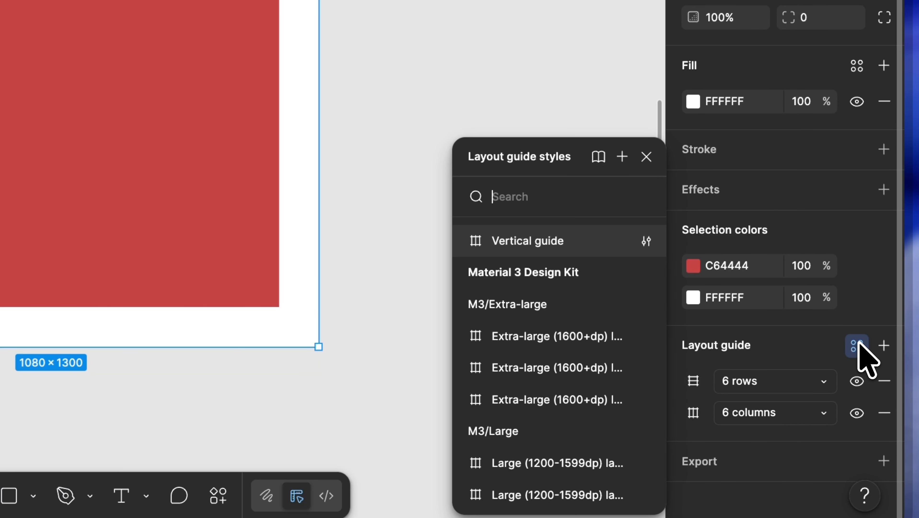
pyautogui.click(859, 346)
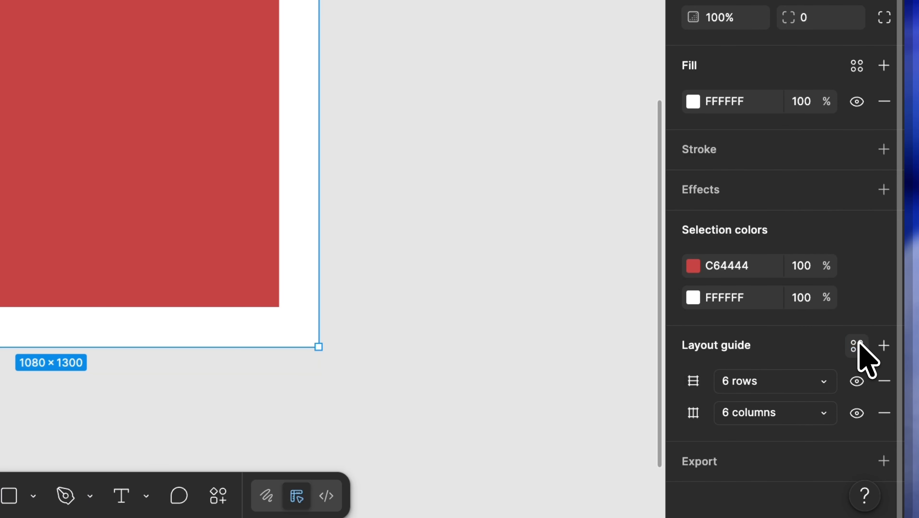
pyautogui.click(693, 381)
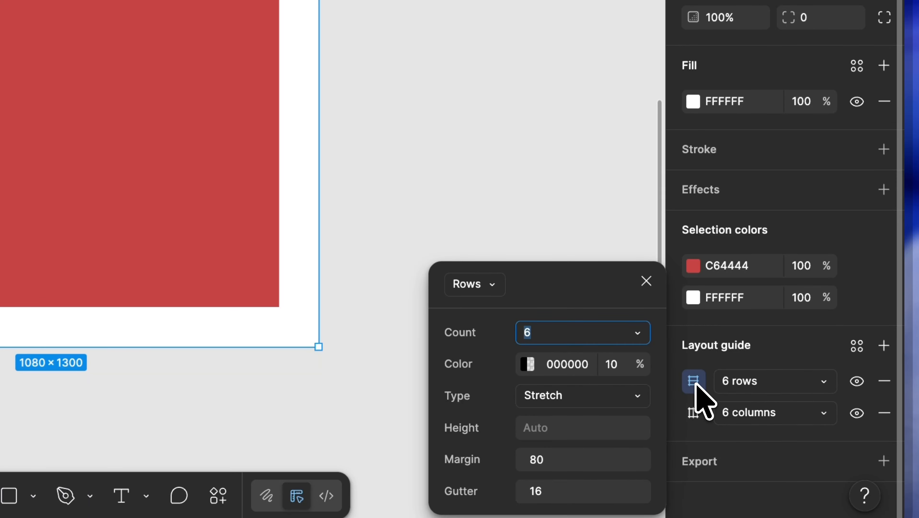
pyautogui.click(566, 210)
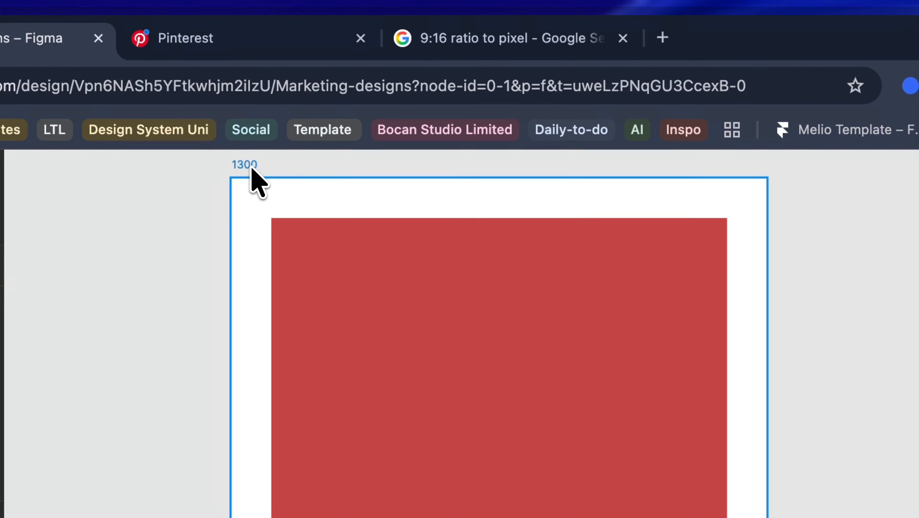
# Step: Save the 1300 frame's row and column layout guides as a reusable layout guide style named Guide
pyautogui.click(251, 167)
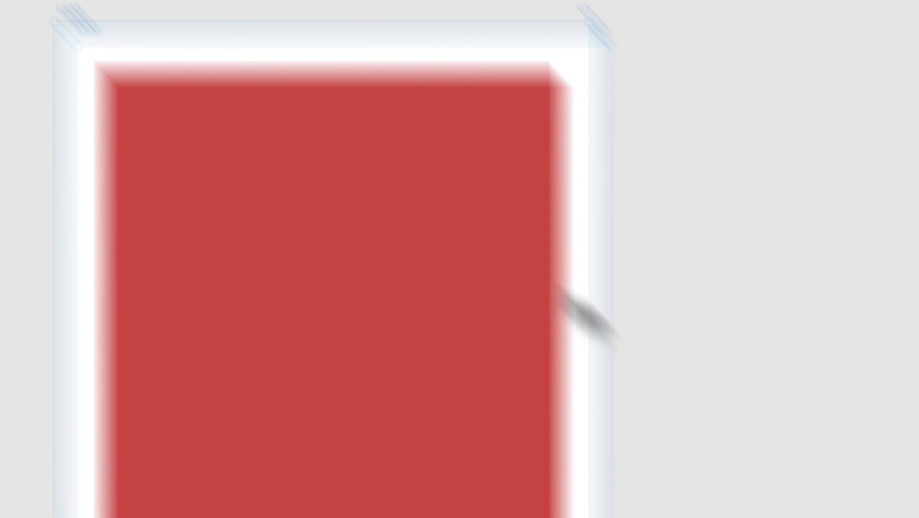
pyautogui.scroll(-4, 763, 328)
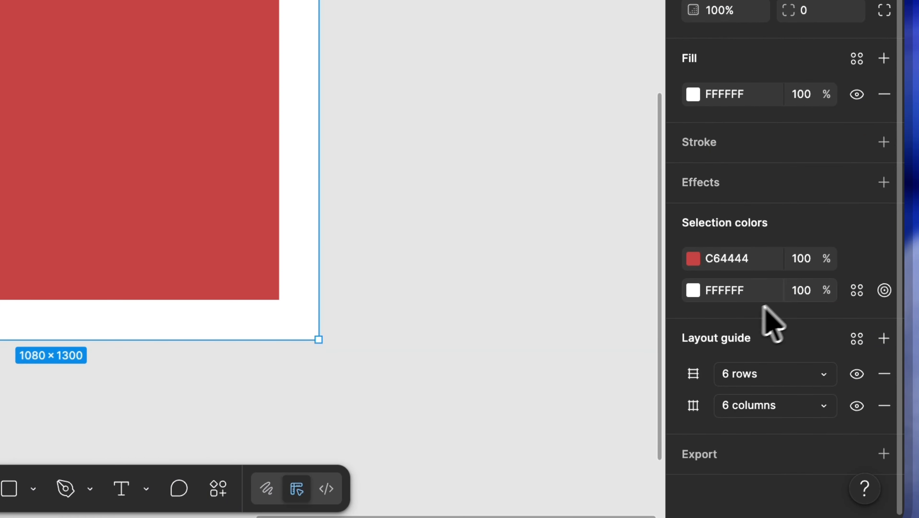
pyautogui.click(858, 341)
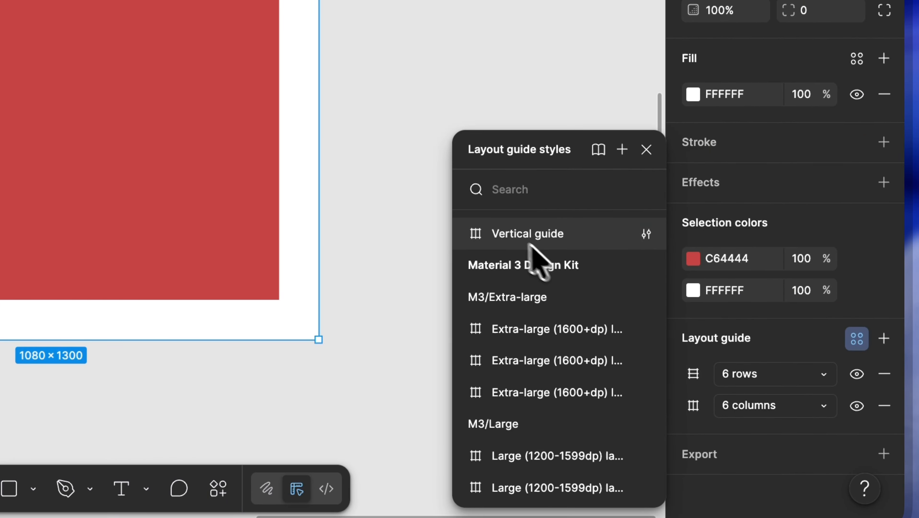
pyautogui.click(618, 153)
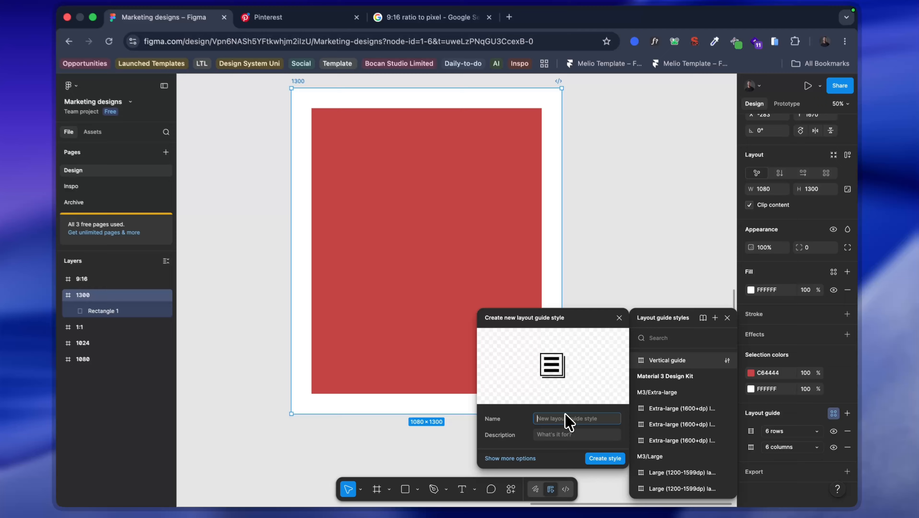
pyautogui.write('Guid')
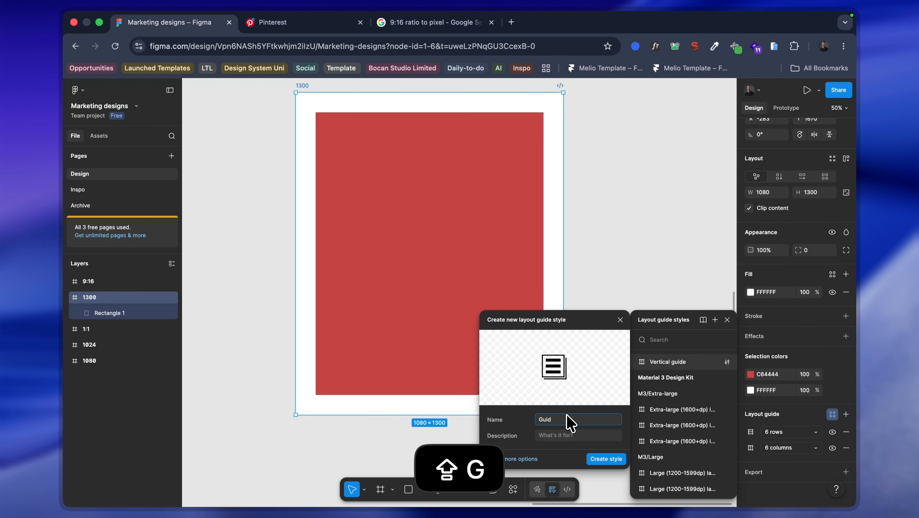
pyautogui.write('e')
pyautogui.press('Return')
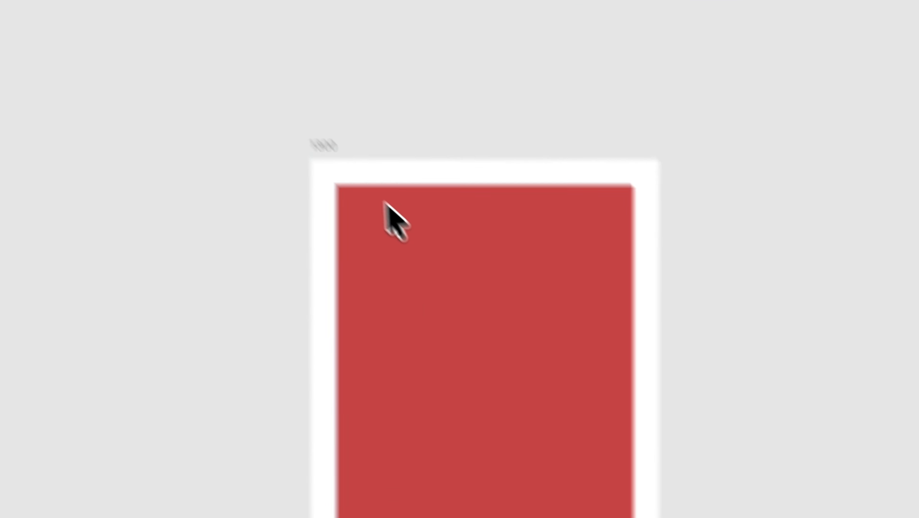
# Step: Select the 1300 frame, make the layout guides visible and check the Guide style applied to it
pyautogui.click(314, 150)
pyautogui.scroll(3, 402, 183)
pyautogui.scroll(-1, 402, 184)
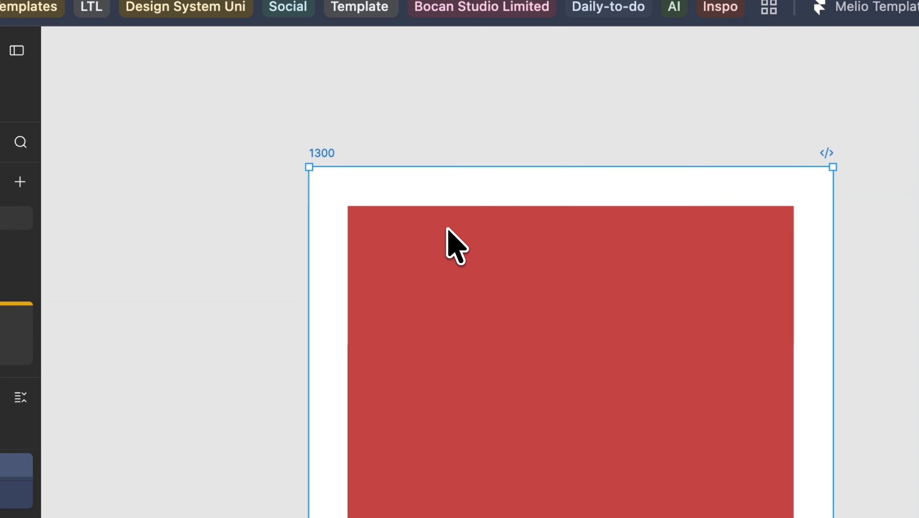
pyautogui.scroll(-3, 447, 228)
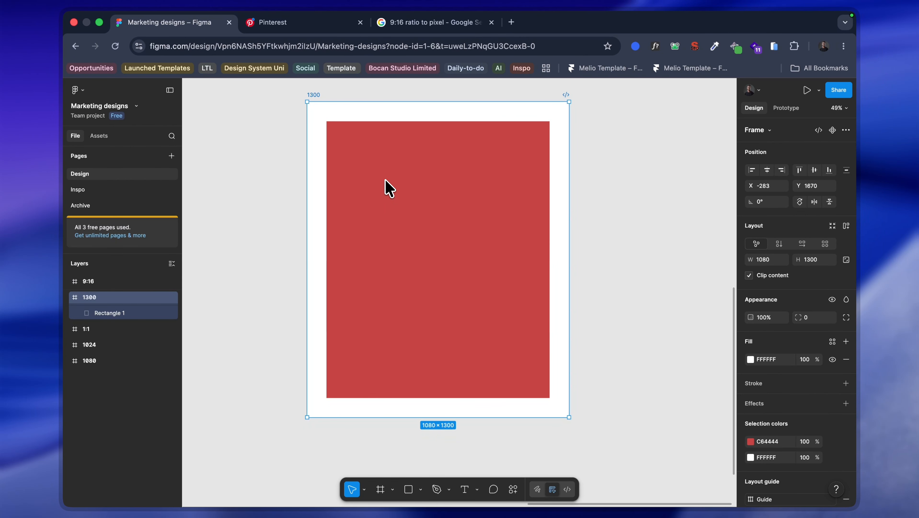
pyautogui.hotkey('shift', 'g')
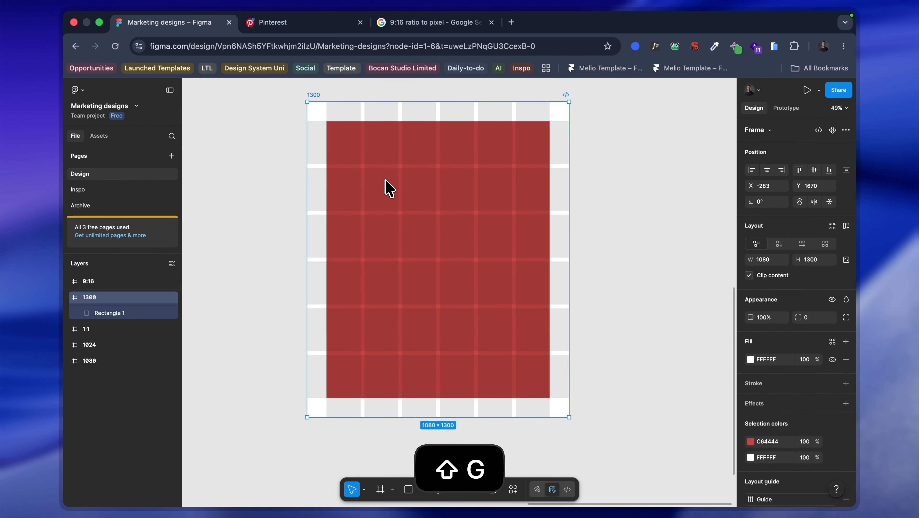
pyautogui.scroll(-4, 716, 304)
pyautogui.scroll(-2, 774, 307)
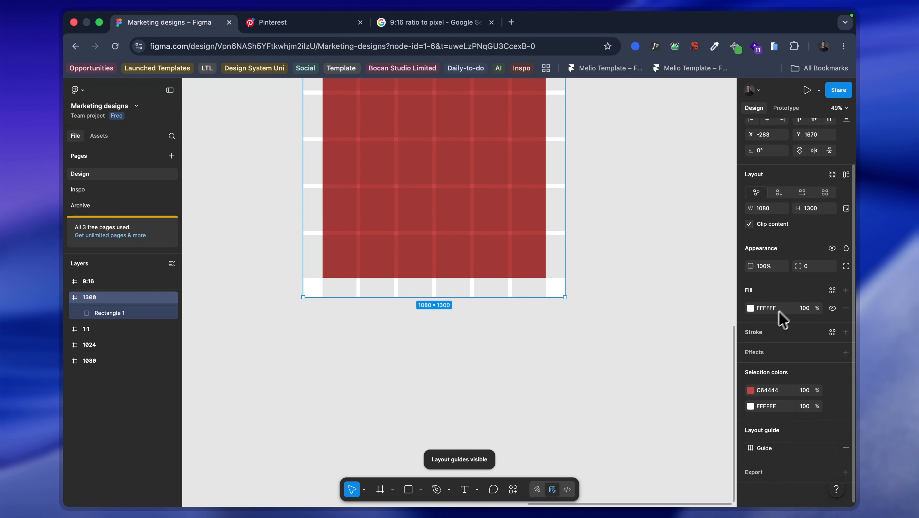
pyautogui.scroll(4, 523, 250)
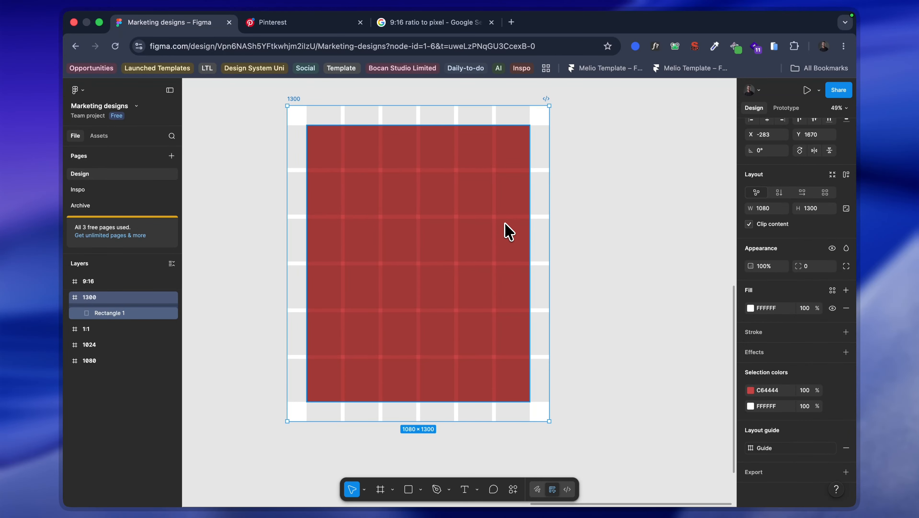
# Step: Toggle the layout guides off and on to compare the red rectangle with and without the grid
pyautogui.hotkey('shift', 'g')
pyautogui.hotkey('shift', 'g')
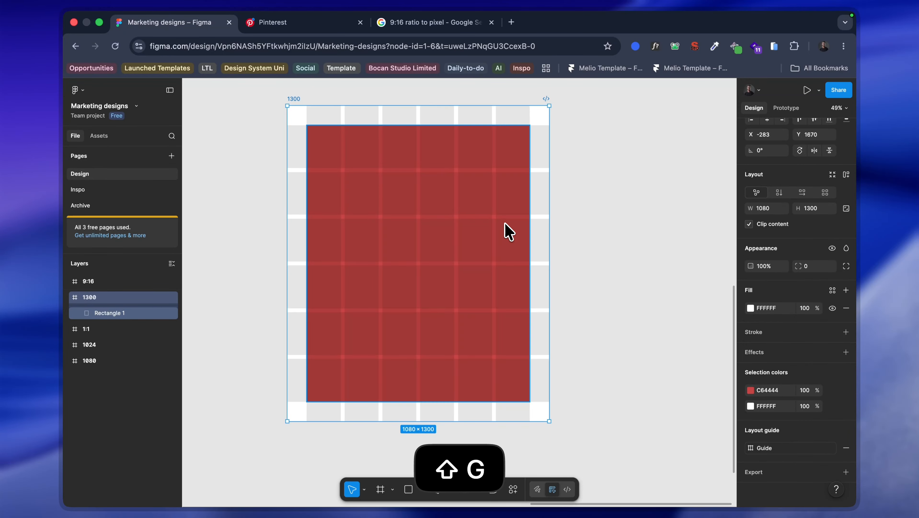
pyautogui.hotkey('shift', 'g')
pyautogui.hotkey('shift', 'g')
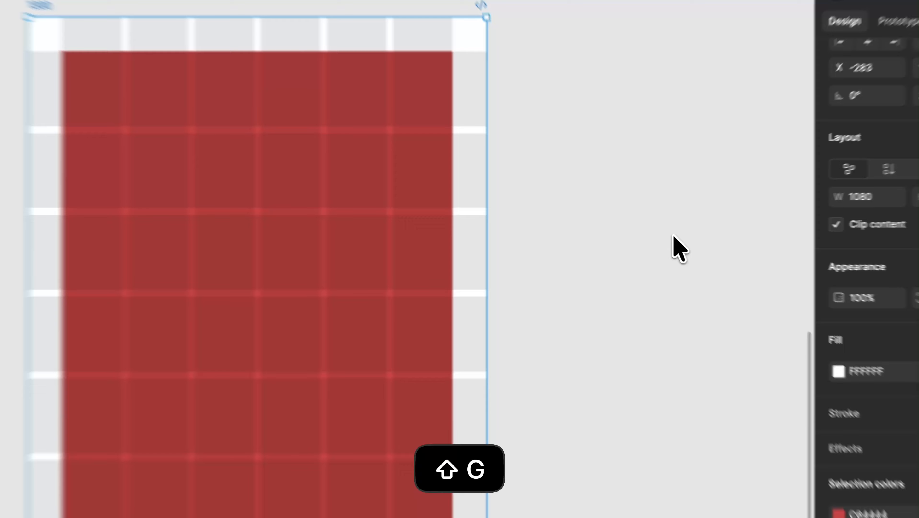
# Step: Delete the red rectangle from the 1300 frame
pyautogui.click(673, 236)
pyautogui.click(309, 302)
pyautogui.press('BackSpace')
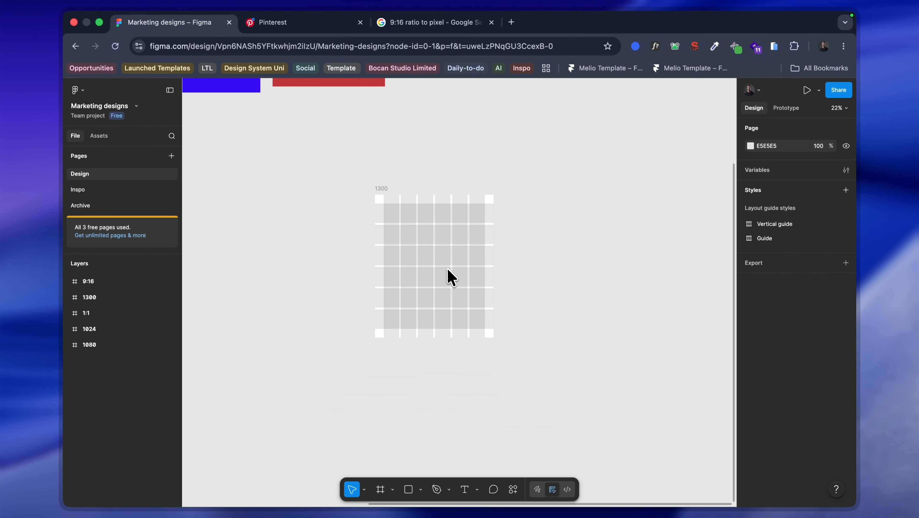
# Step: Look over the 1080 and 1024 frames and compare them with the 1300 frame and its guide grid
pyautogui.scroll(-5, 447, 269)
pyautogui.scroll(5, 425, 248)
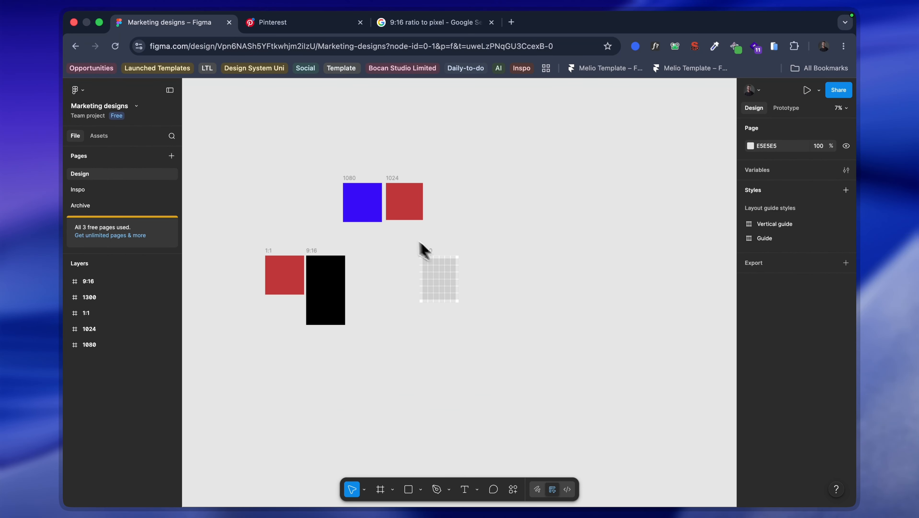
pyautogui.click(407, 131)
pyautogui.scroll(5, 413, 130)
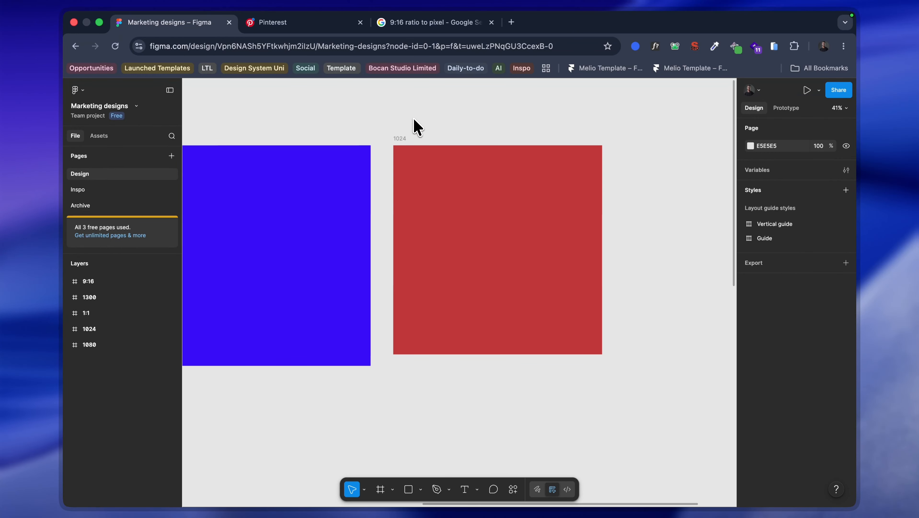
pyautogui.scroll(-3, 495, 219)
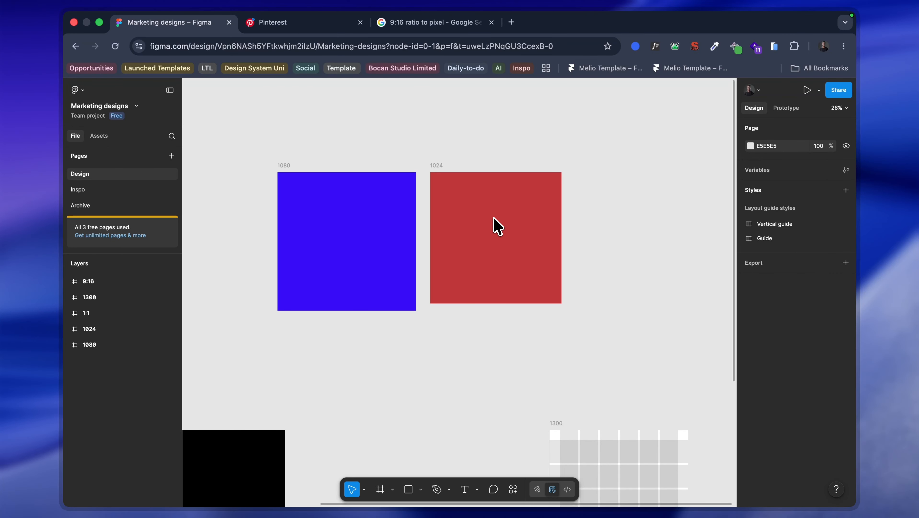
pyautogui.hscroll(1, 493, 222)
pyautogui.scroll(5, 495, 213)
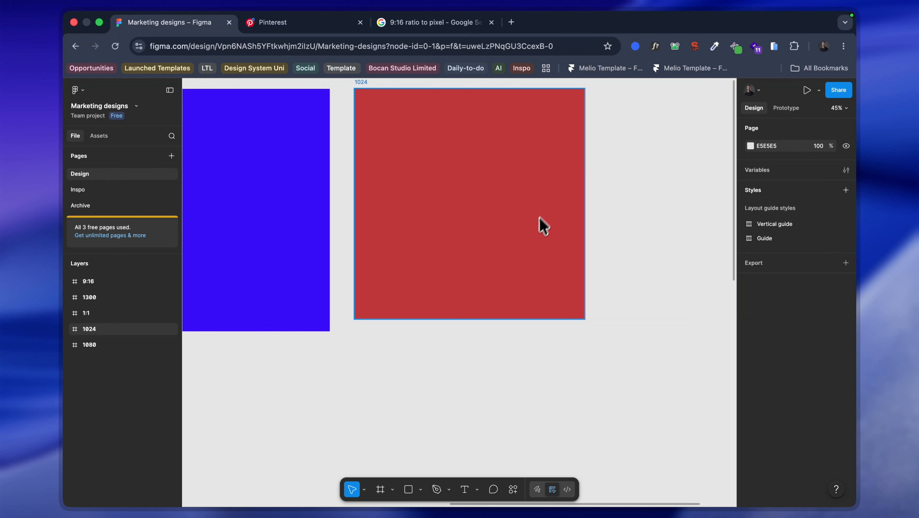
pyautogui.scroll(3, 540, 232)
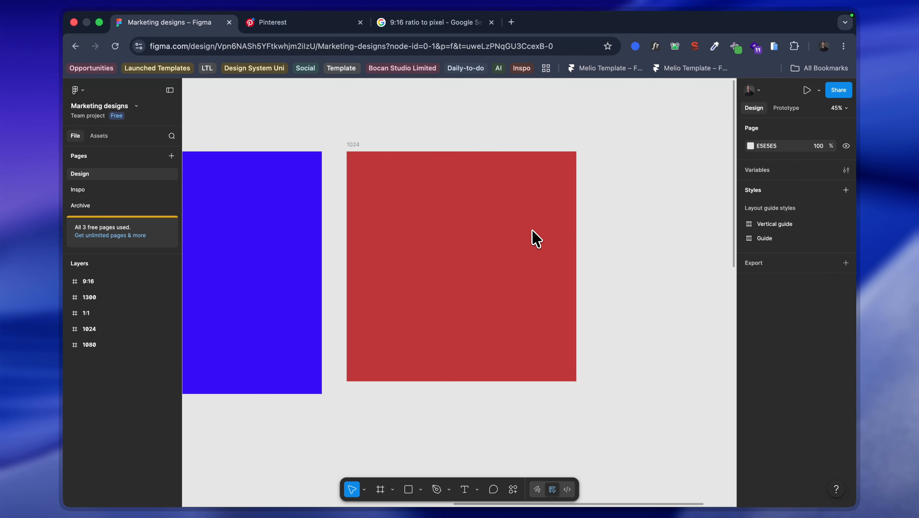
pyautogui.scroll(-5, 535, 239)
pyautogui.scroll(-6, 533, 240)
pyautogui.scroll(4, 509, 301)
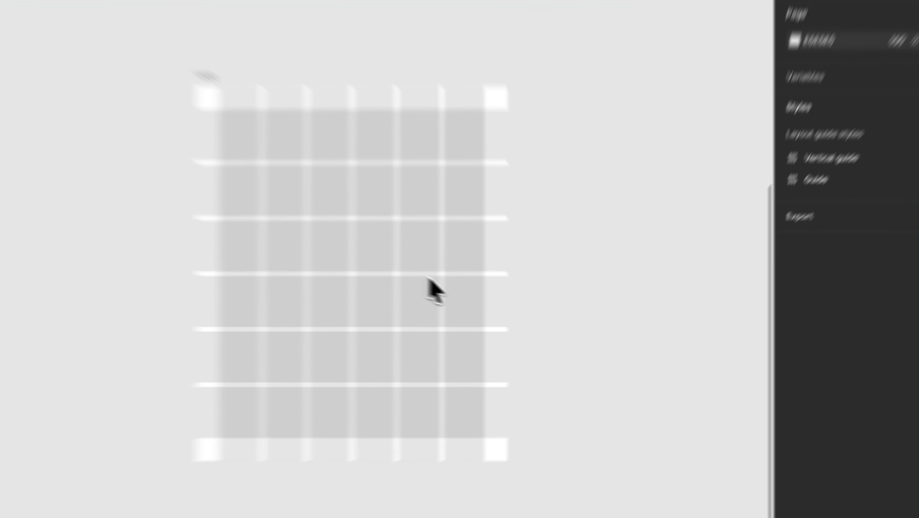
# Step: Select the empty 1300 frame, preview it with the layout guides hidden and shown again, and deselect it
pyautogui.click(507, 304)
pyautogui.hotkey('shift', 'g')
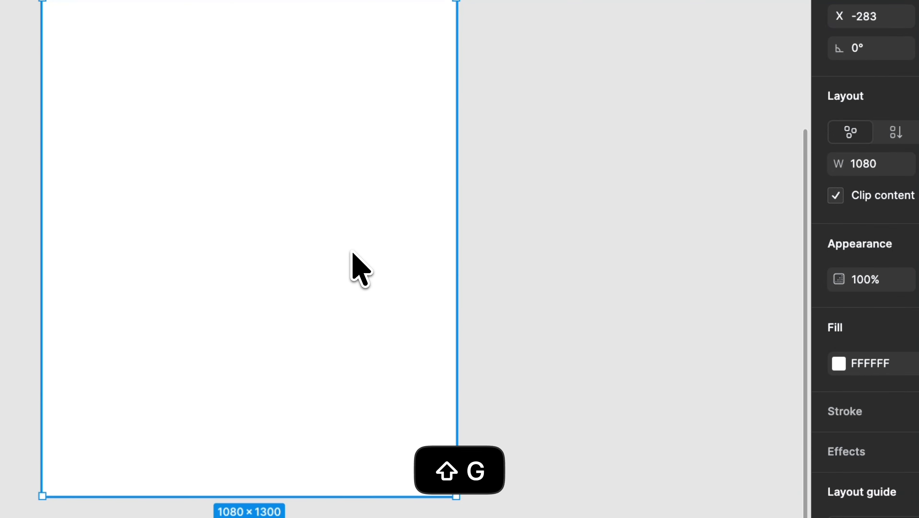
pyautogui.hotkey('shift', 'g')
pyautogui.click(680, 255)
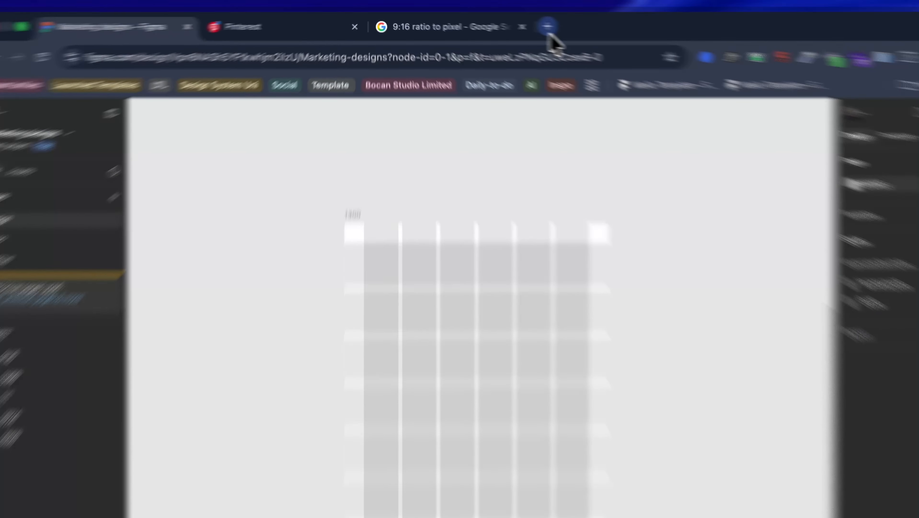
# Step: Search Google for "youtube thumbnail size" on a new browser page
pyautogui.click(512, 22)
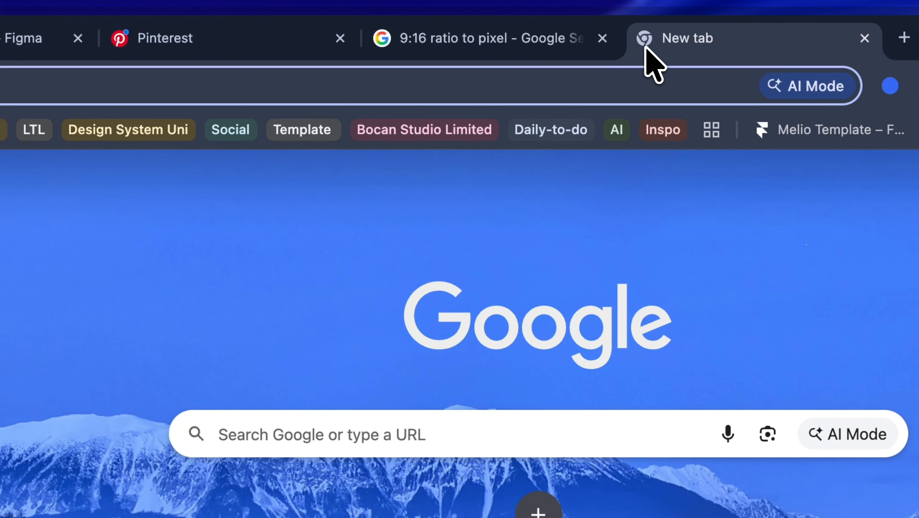
pyautogui.write('you')
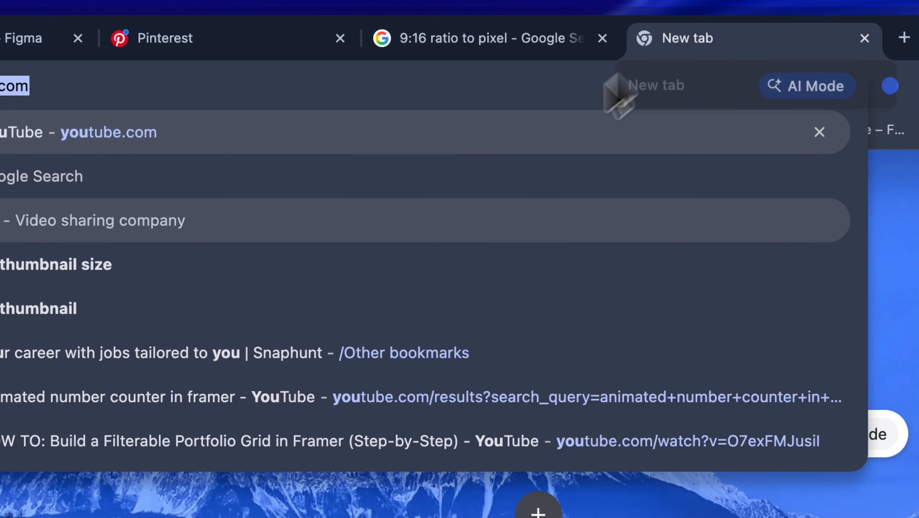
pyautogui.click(306, 271)
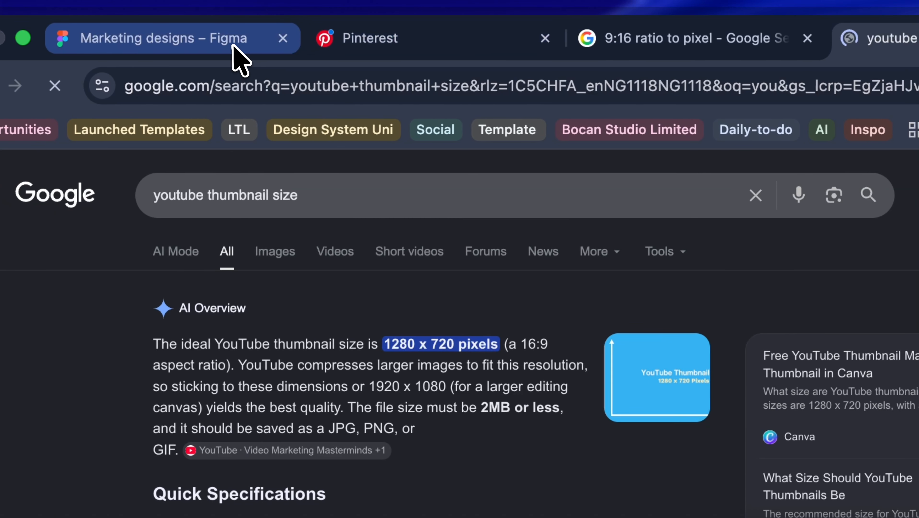
# Step: Switch back to Figma and draw a landscape frame about 1036 × 554 to the right of the 1300 frame
pyautogui.click(215, 39)
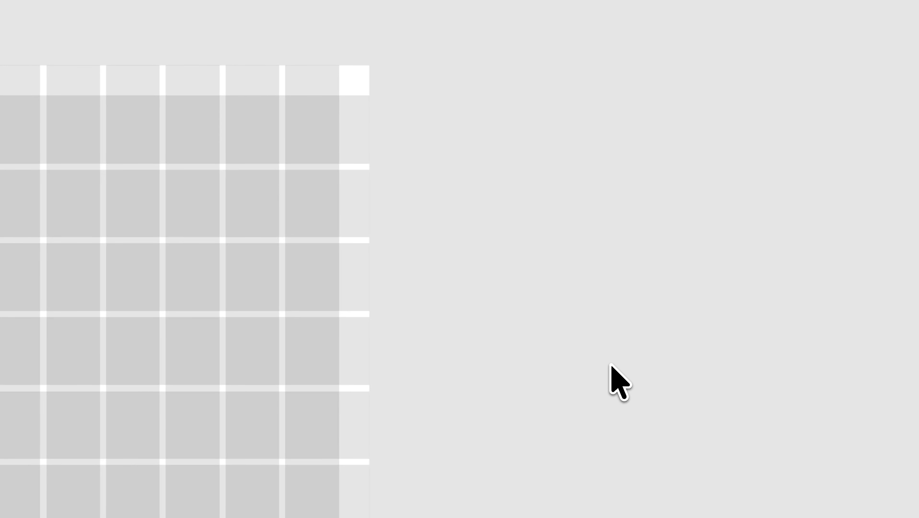
pyautogui.press('f')
pyautogui.moveTo(492, 229)
pyautogui.mouseDown()
pyautogui.moveTo(868, 279)
pyautogui.moveTo(888, 441)
pyautogui.mouseUp()
pyautogui.hscroll(3, 885, 440)
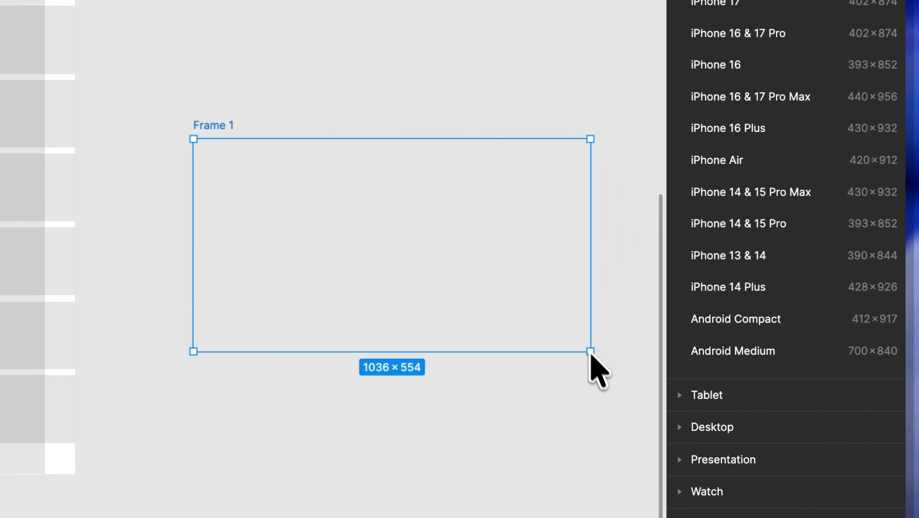
pyautogui.hscroll(10, 590, 352)
pyautogui.hscroll(-7, 62, 328)
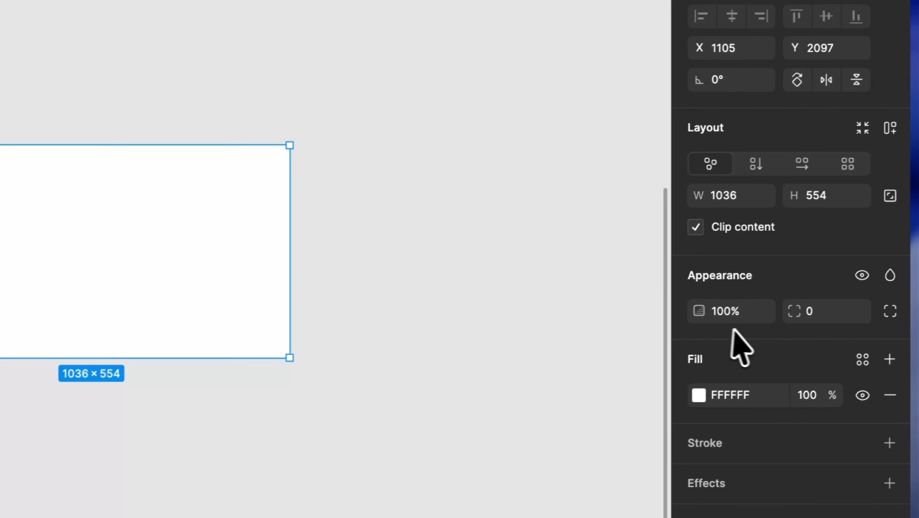
# Step: Set the new landscape frame's width to 1280
pyautogui.click(725, 198)
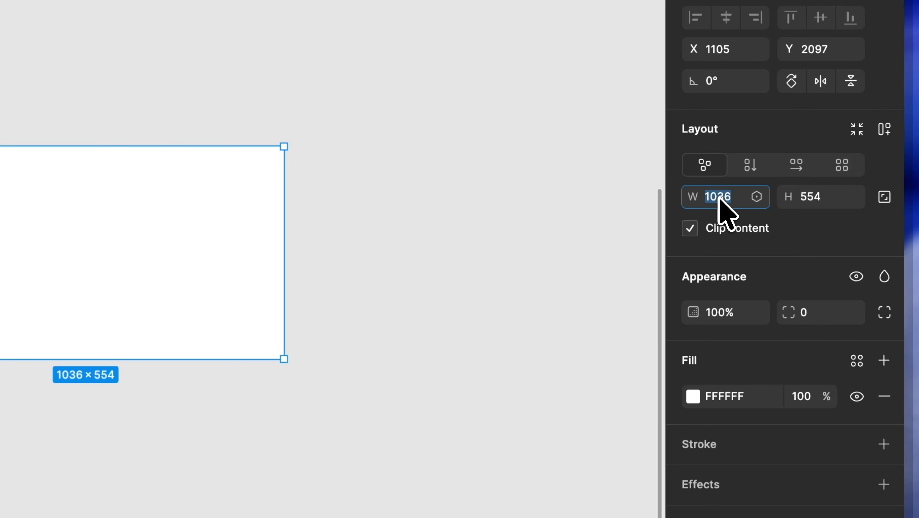
pyautogui.write('1280')
pyautogui.press('Return')
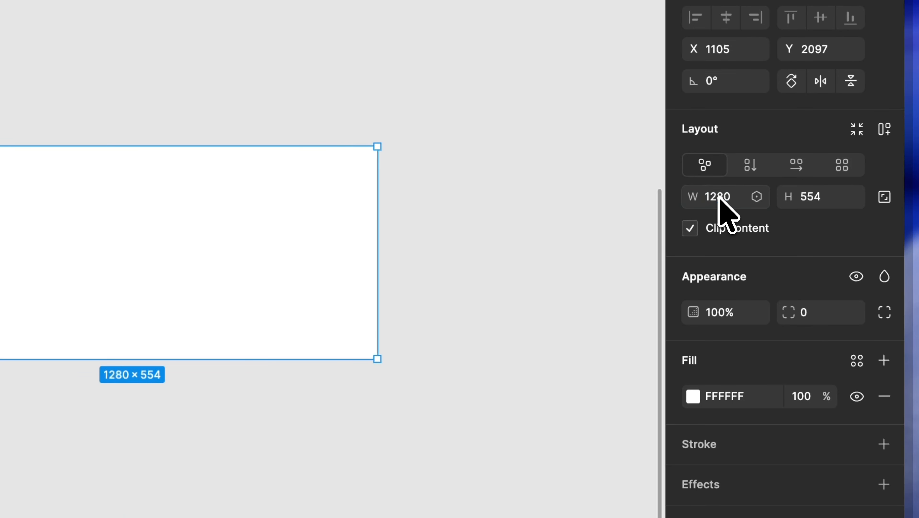
# Step: Set the new landscape frame's height to 720 and move the frame up to line up beside the 1300 frame
pyautogui.click(816, 202)
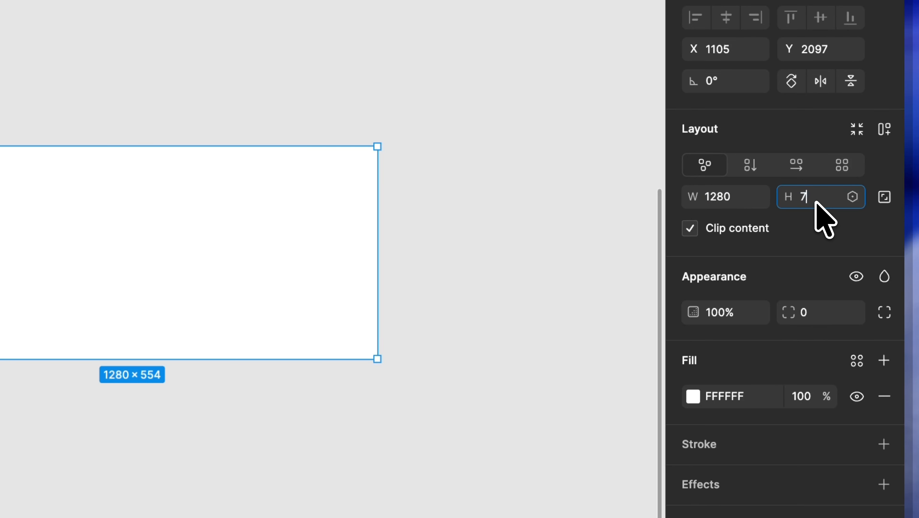
pyautogui.write('720')
pyautogui.press('Return')
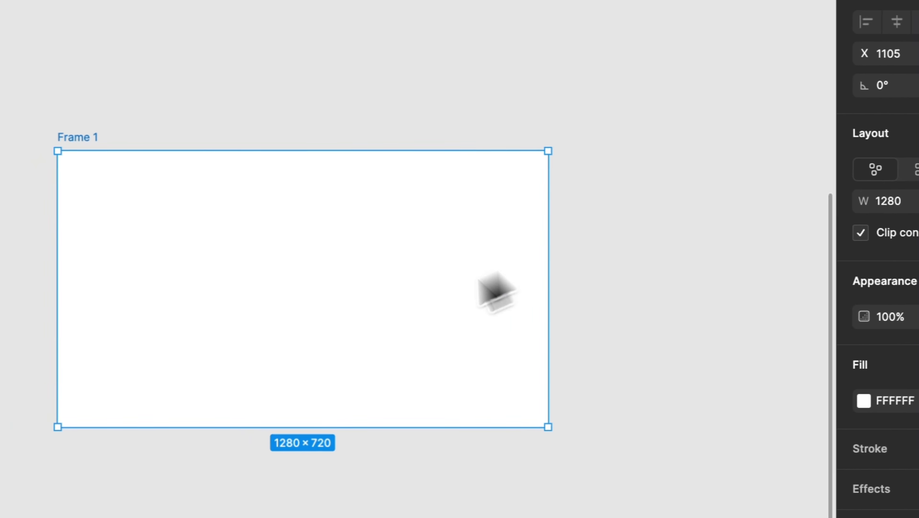
pyautogui.moveTo(329, 344); pyautogui.dragTo(330, 181)
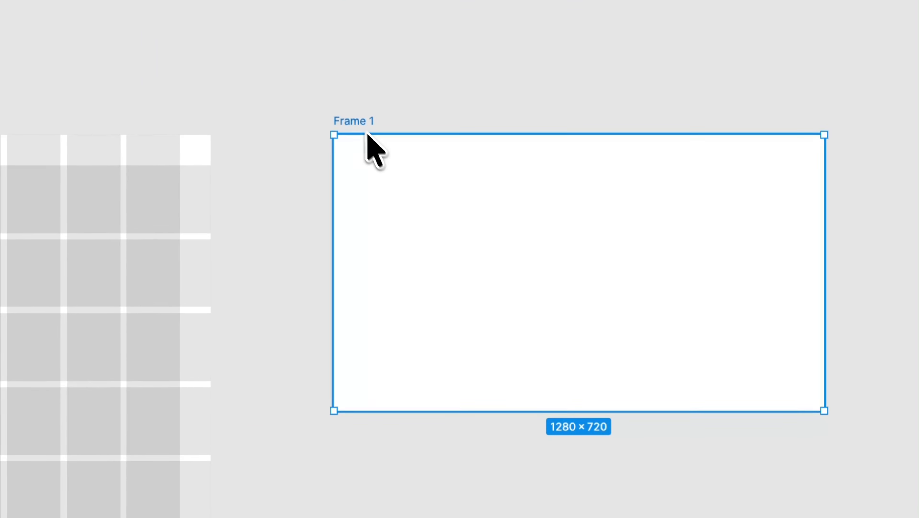
# Step: Rename the 1280 × 720 frame as YT
pyautogui.doubleClick(355, 121)
pyautogui.write('YT')
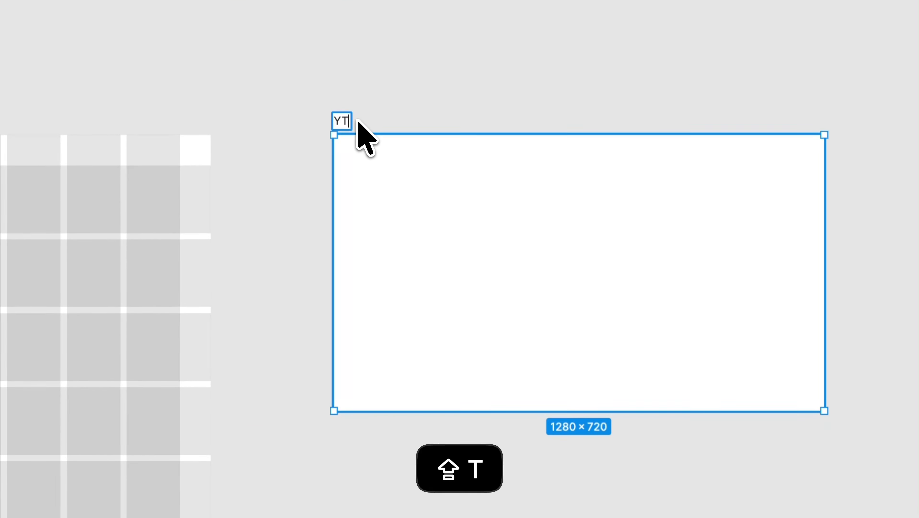
pyautogui.hotkey('shift', 'Return')
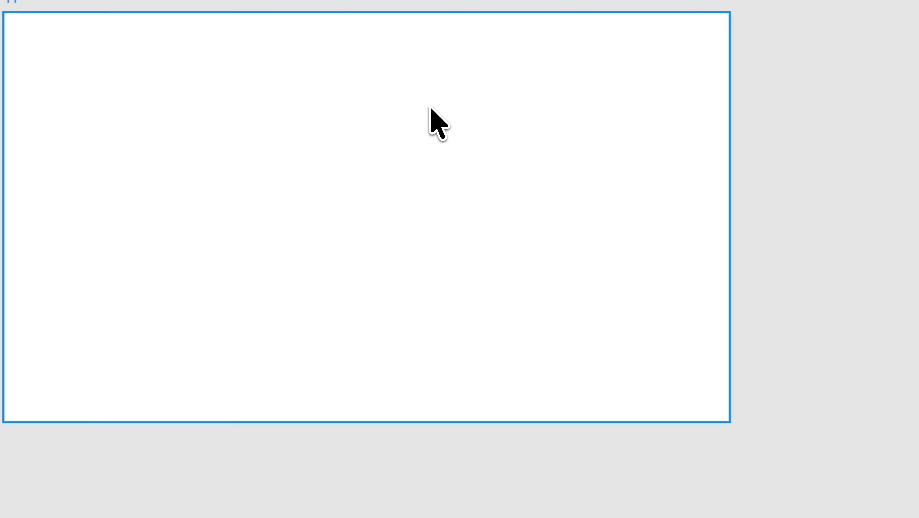
# Step: Apply the saved Guide layout guide style to the YT frame and deselect it
pyautogui.click(431, 108)
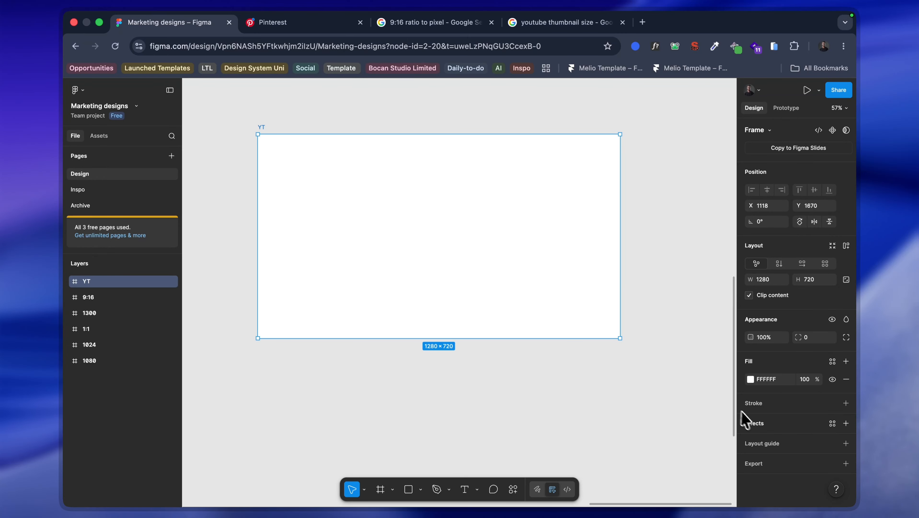
pyautogui.click(831, 443)
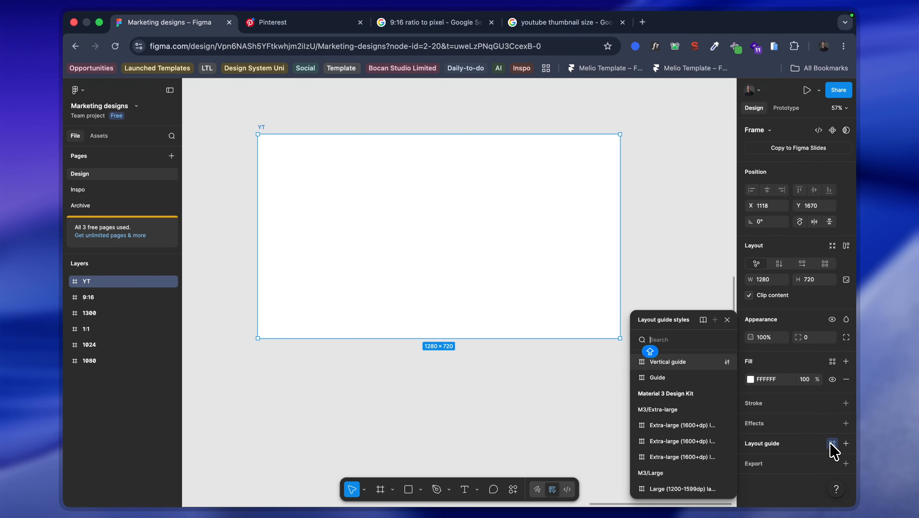
pyautogui.click(680, 377)
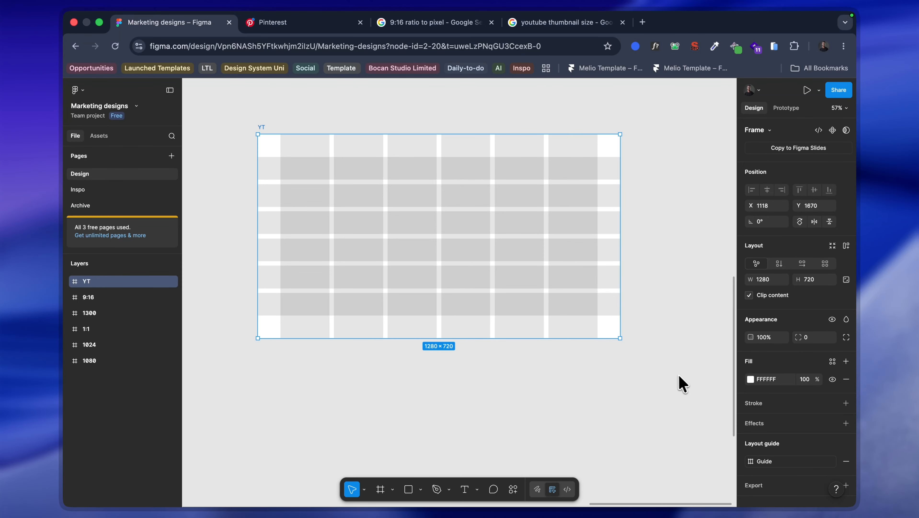
pyautogui.click(469, 362)
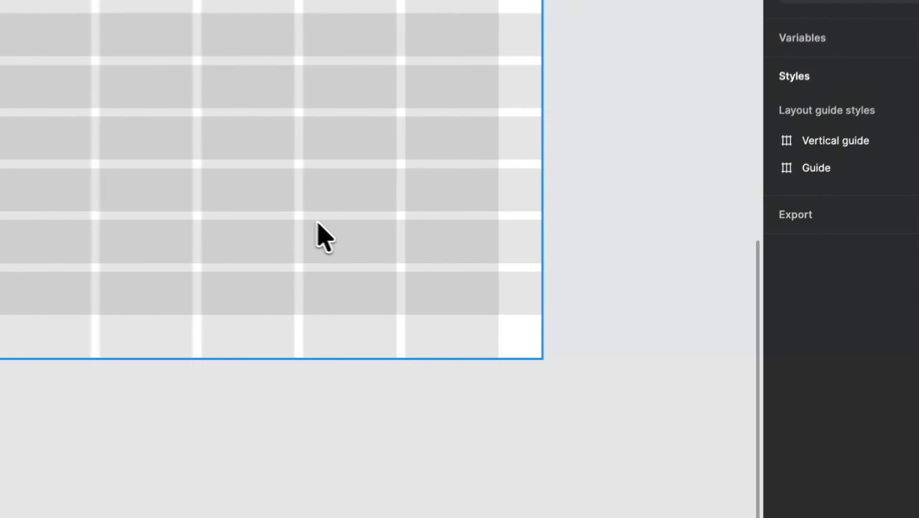
# Step: Detach the Guide style from the YT frame, set its row guide count to 4, and deselect the frame
pyautogui.click(317, 223)
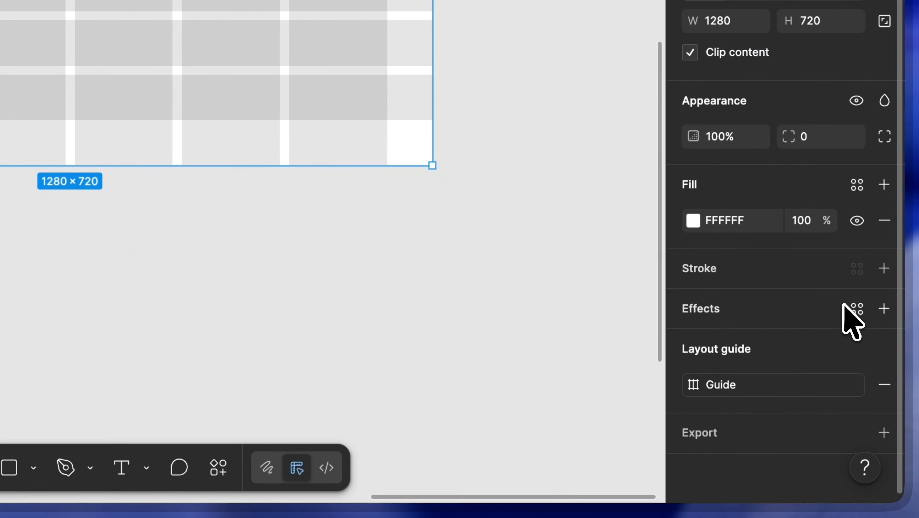
pyautogui.click(859, 385)
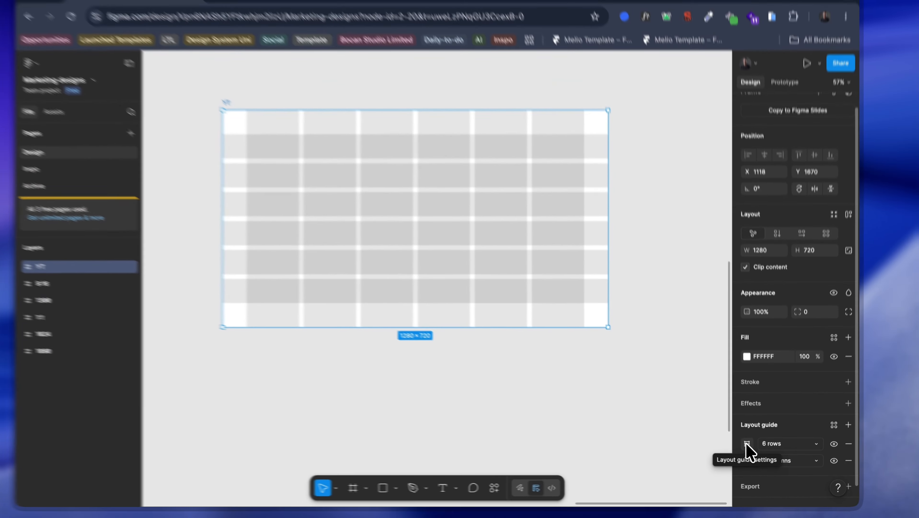
pyautogui.scroll(-4, 587, 312)
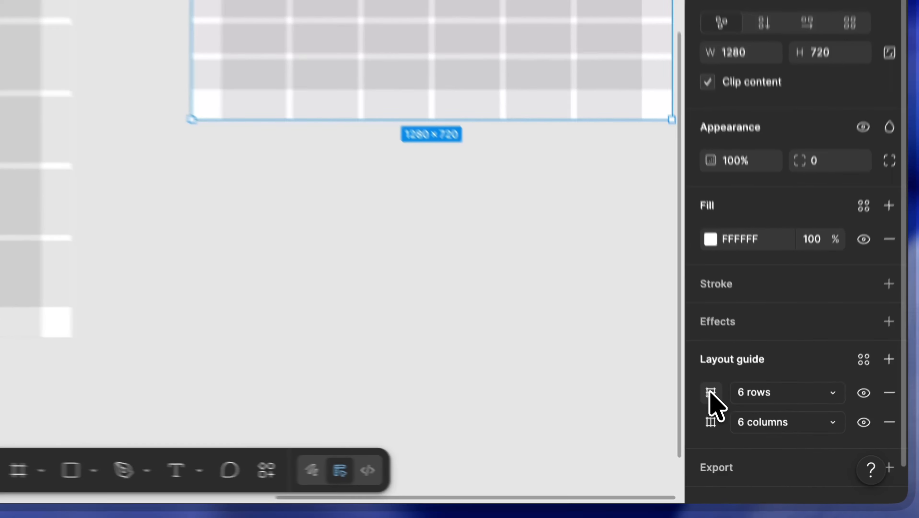
pyautogui.click(750, 448)
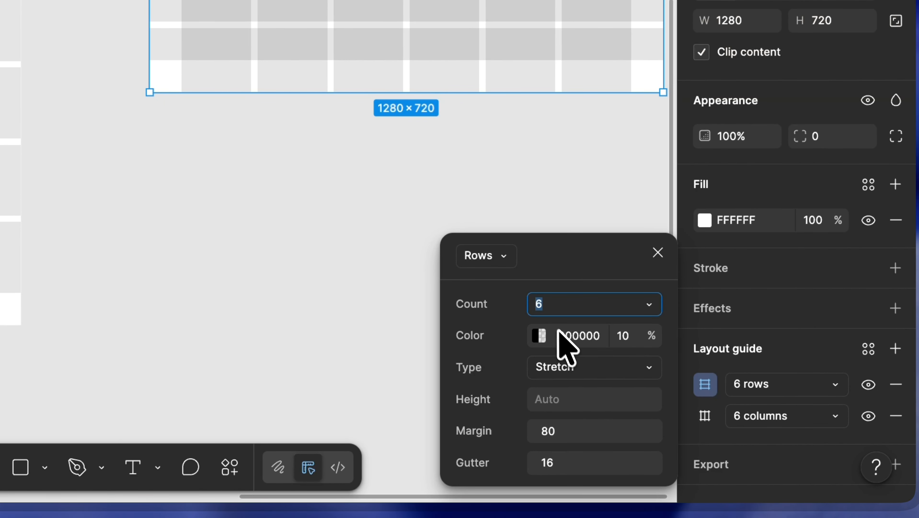
pyautogui.write('4')
pyautogui.hotkey('shift', 'Return')
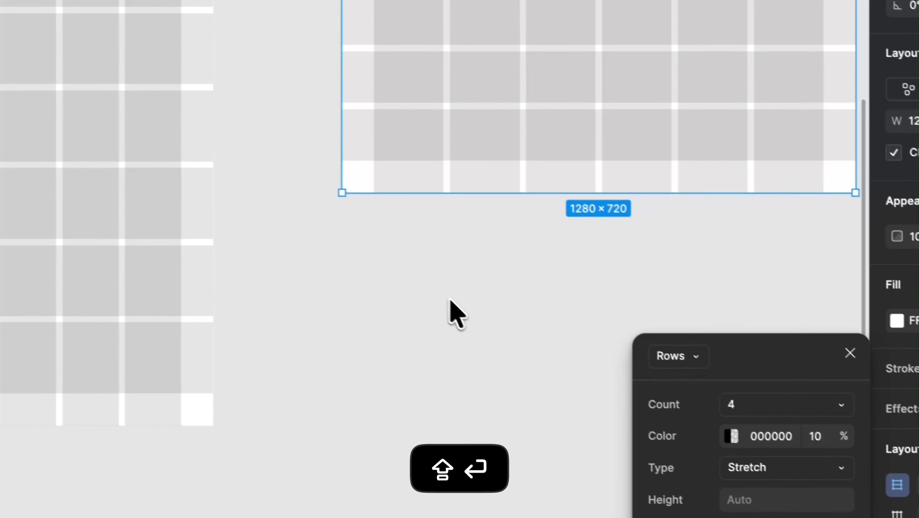
pyautogui.click(254, 198)
# Step: Draw a nested frame about 1092 × 525 inside the YT frame, roughly filling the area within the guide margins
pyautogui.hscroll(8, 258, 199)
pyautogui.scroll(4, 250, 50)
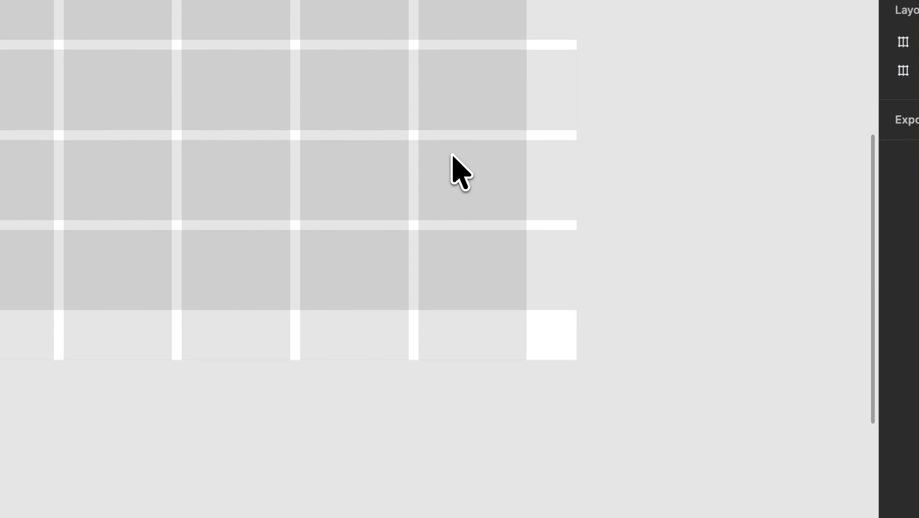
pyautogui.hscroll(-5, 453, 159)
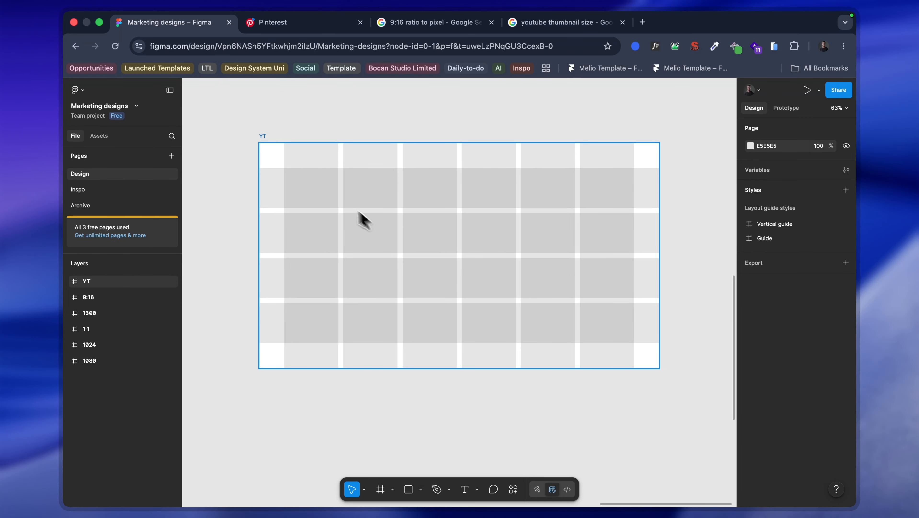
pyautogui.hotkey('shift', 'f')
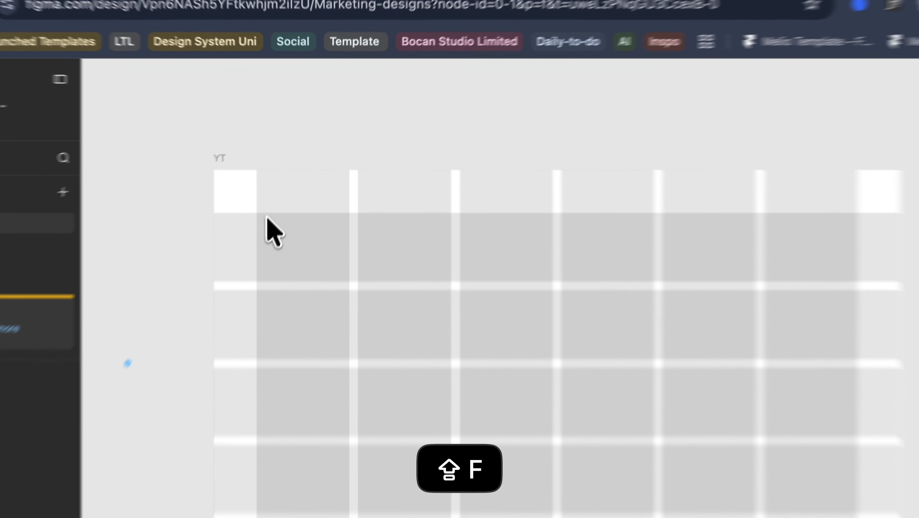
pyautogui.moveTo(286, 170); pyautogui.dragTo(556, 219)
pyautogui.moveTo(605, 242); pyautogui.dragTo(744, 489)
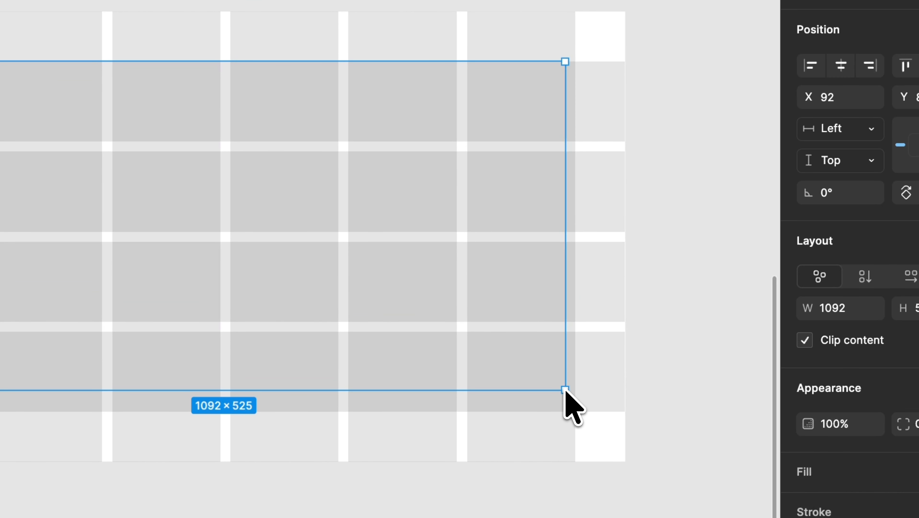
# Step: Fill the nested frame with the solid red CC3D3D and close the colour picker
pyautogui.click(716, 345)
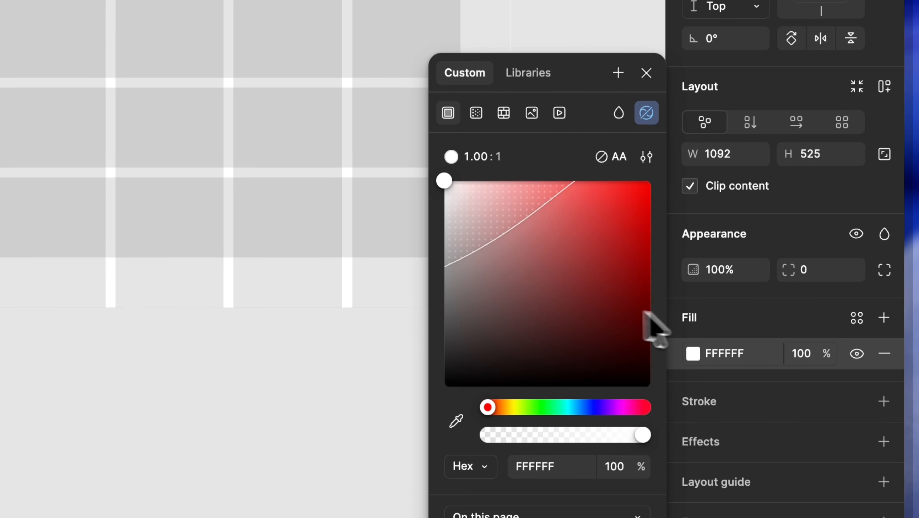
pyautogui.click(594, 296)
pyautogui.moveTo(594, 296); pyautogui.dragTo(589, 220)
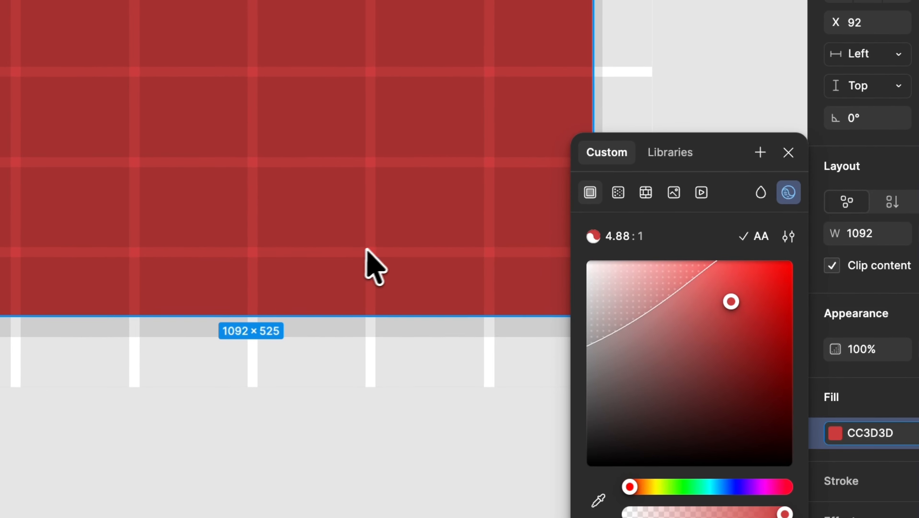
pyautogui.moveTo(360, 250); pyautogui.dragTo(367, 249)
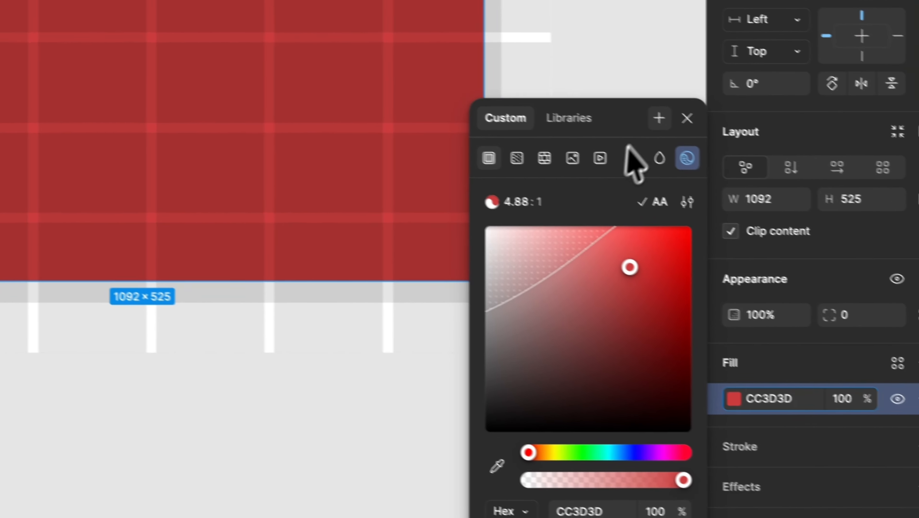
pyautogui.click(669, 112)
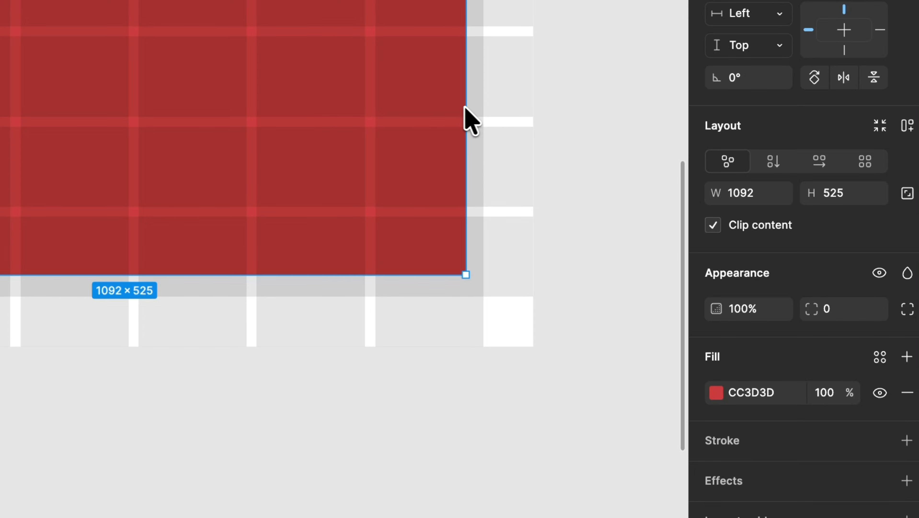
# Step: Extend the red frame's right and bottom edges to the layout guide margins and deselect it
pyautogui.moveTo(465, 117); pyautogui.dragTo(480, 108)
pyautogui.moveTo(362, 275); pyautogui.dragTo(359, 294)
pyautogui.click(340, 417)
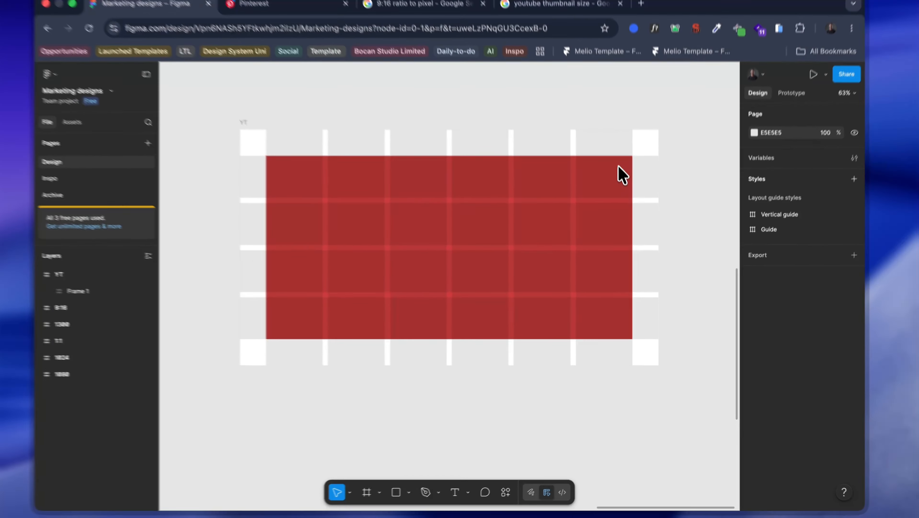
# Step: Compare the guide margins and grid cells of the 1300 frame with those of the YT frame
pyautogui.scroll(-2, 602, 173)
pyautogui.hscroll(-6, 540, 240)
pyautogui.hscroll(-10, 543, 249)
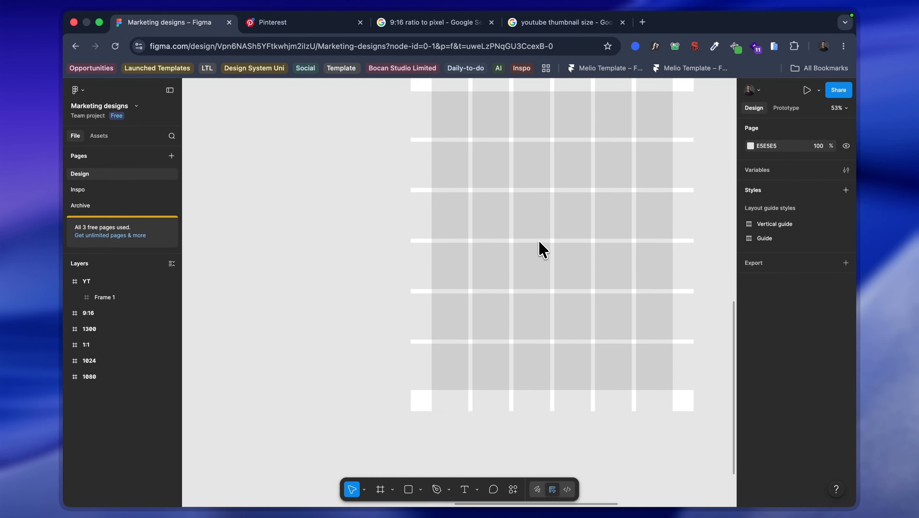
pyautogui.scroll(-3, 544, 249)
pyautogui.hscroll(4, 580, 290)
pyautogui.scroll(4, 581, 289)
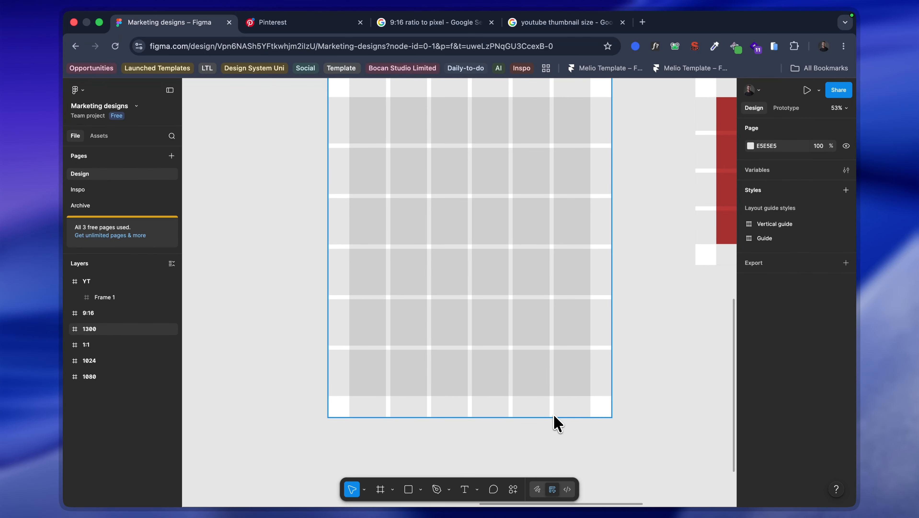
pyautogui.hscroll(3, 554, 415)
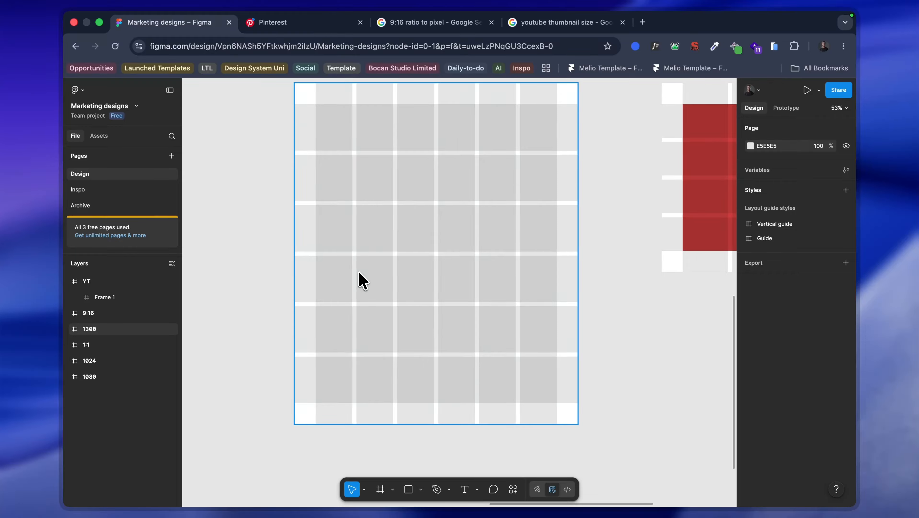
pyautogui.hscroll(3, 363, 280)
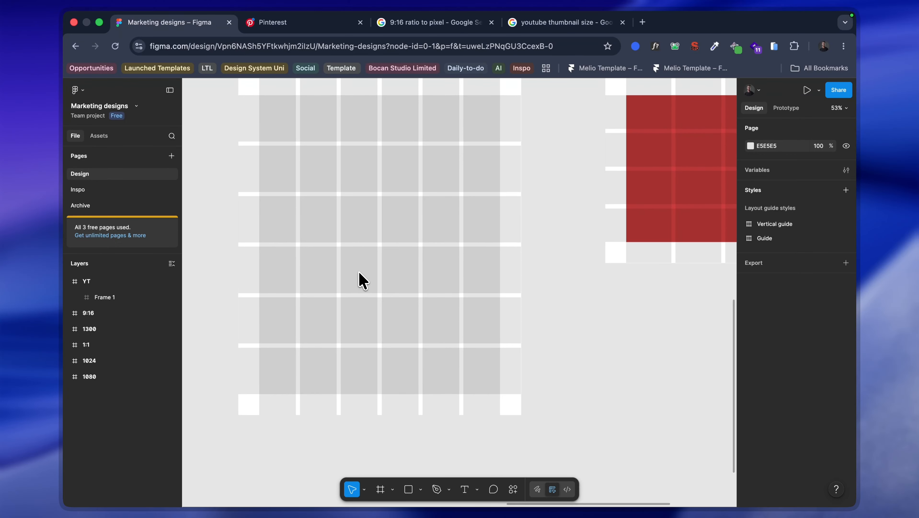
pyautogui.hscroll(4, 362, 280)
pyautogui.scroll(2, 363, 280)
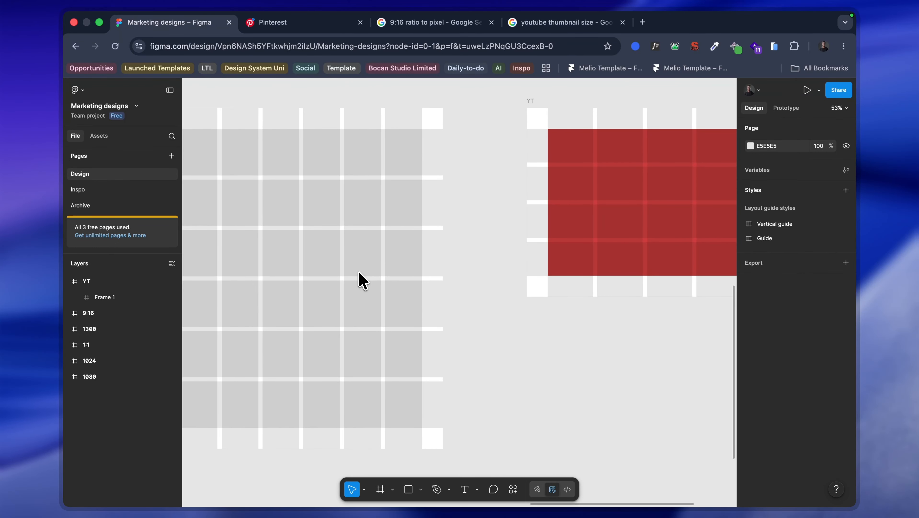
pyautogui.hscroll(2, 363, 280)
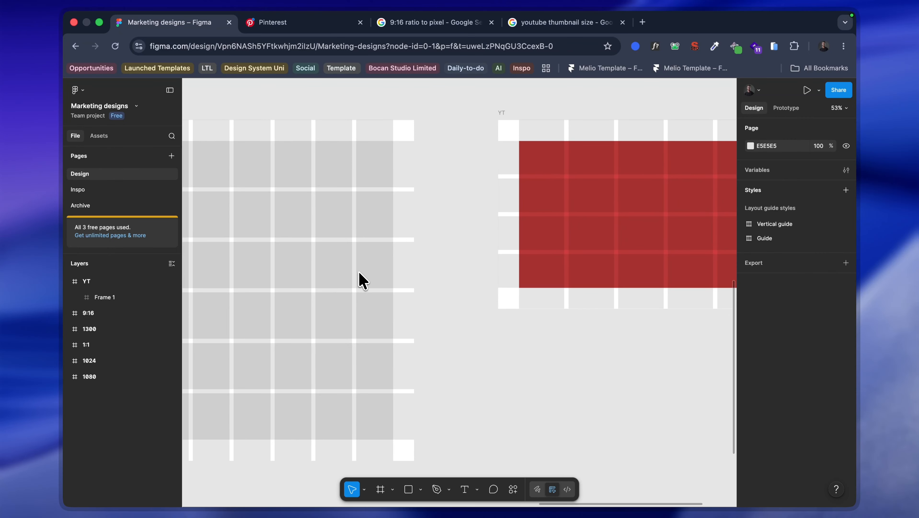
pyautogui.scroll(-5, 456, 242)
pyautogui.scroll(-5, 381, 243)
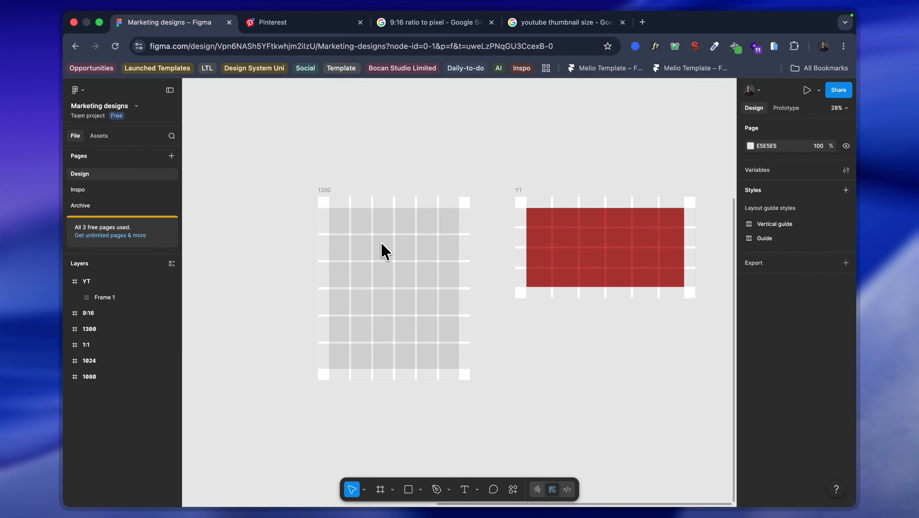
pyautogui.scroll(1, 382, 244)
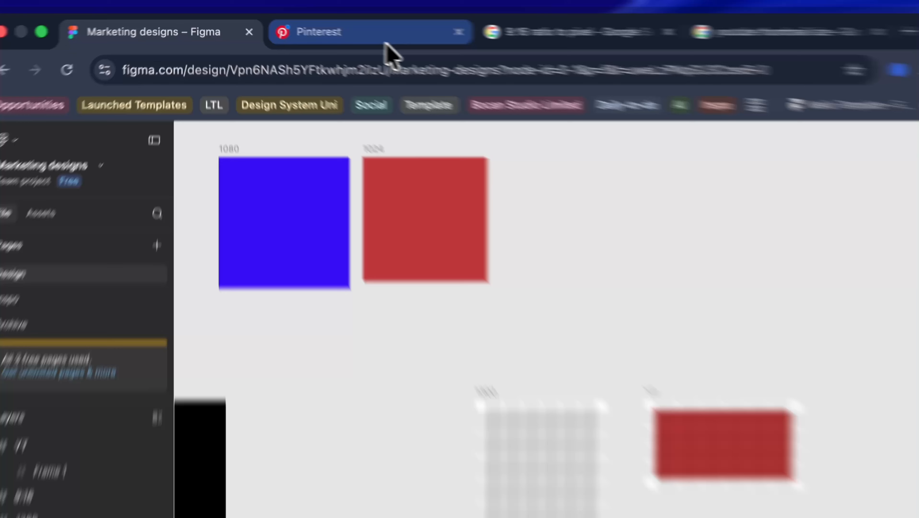
# Step: Look at the Pinterest home feed and return to the Marketing designs file in Figma
pyautogui.click(314, 26)
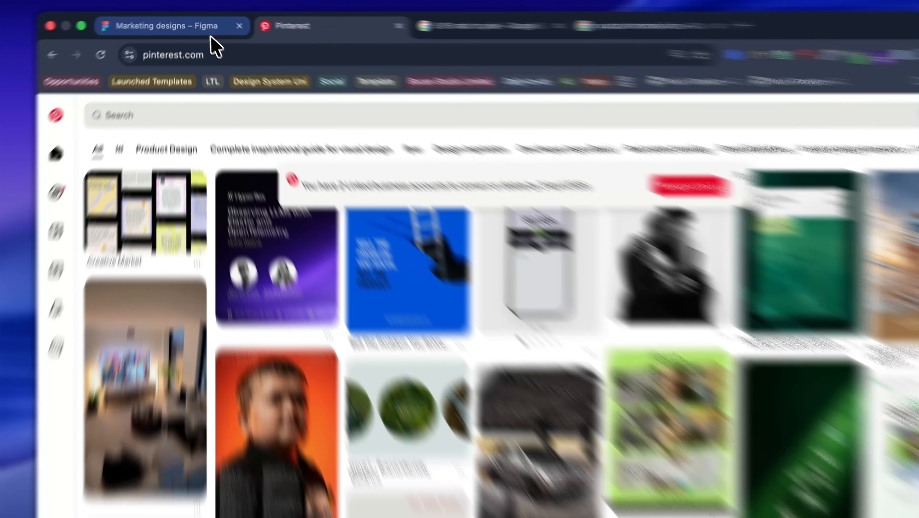
pyautogui.click(204, 22)
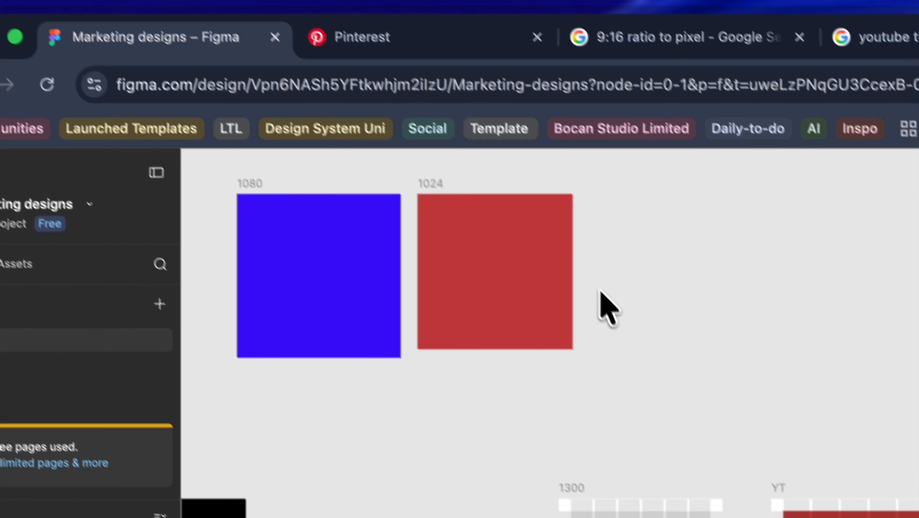